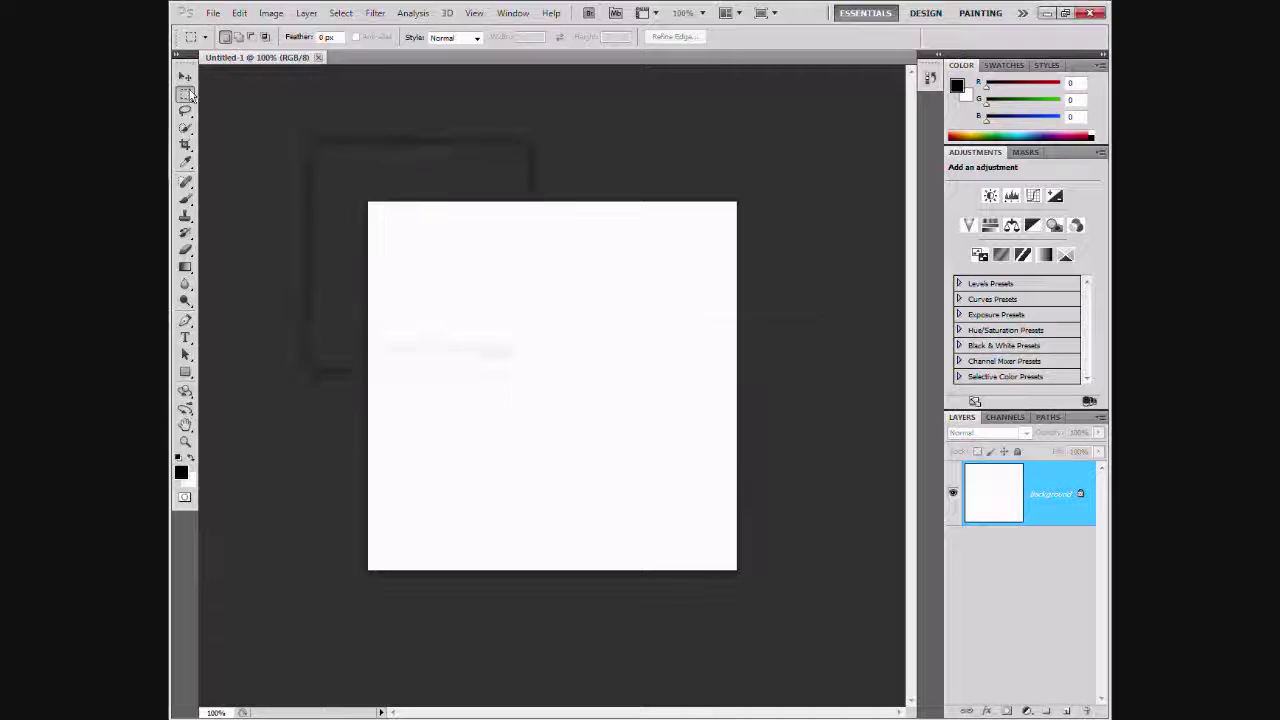
# - Fill the canvas black and add 12.5% monochromatic Gaussian noise
pyautogui.click(185, 265)
pyautogui.click(228, 278)
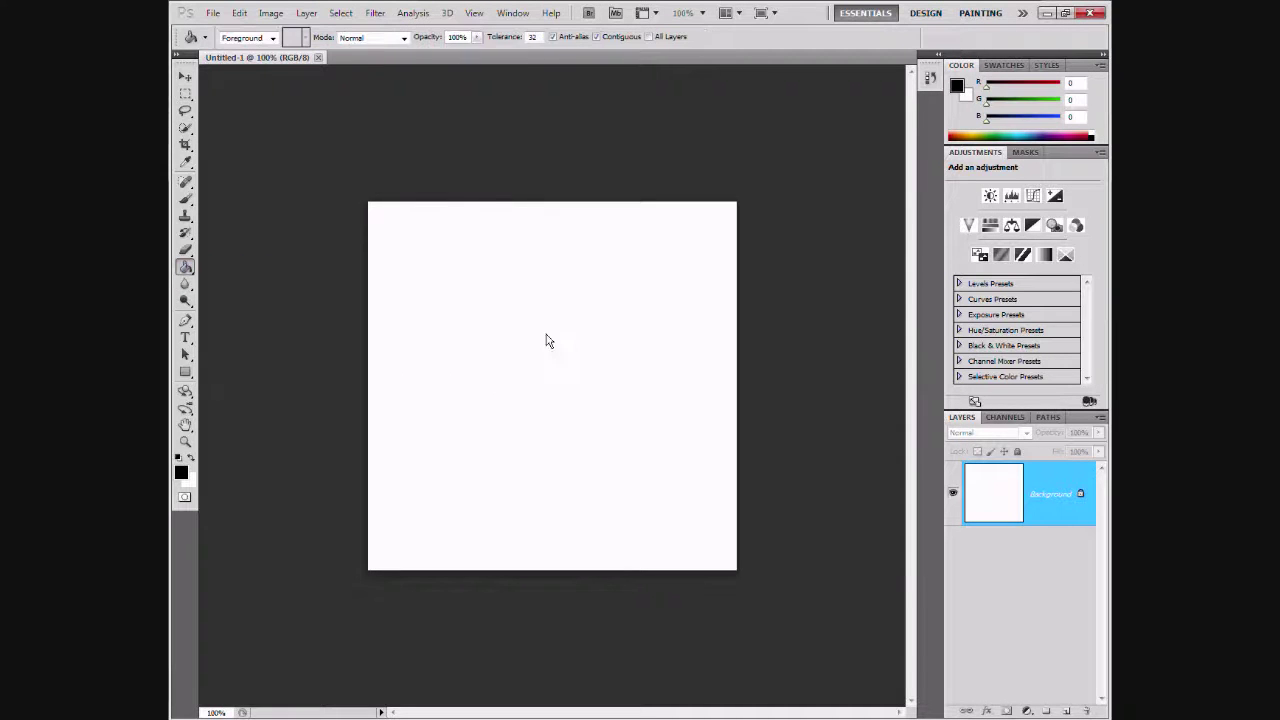
pyautogui.click(539, 327)
pyautogui.click(375, 12)
pyautogui.moveTo(387, 189)
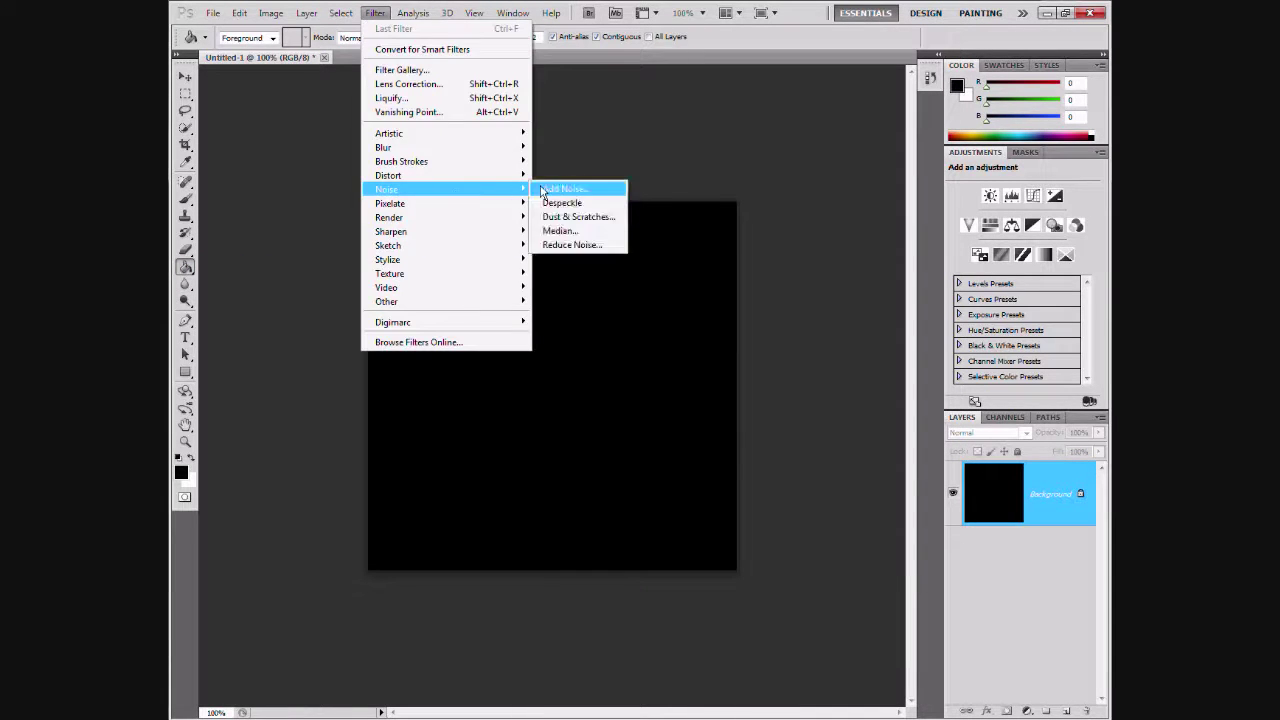
pyautogui.click(572, 188)
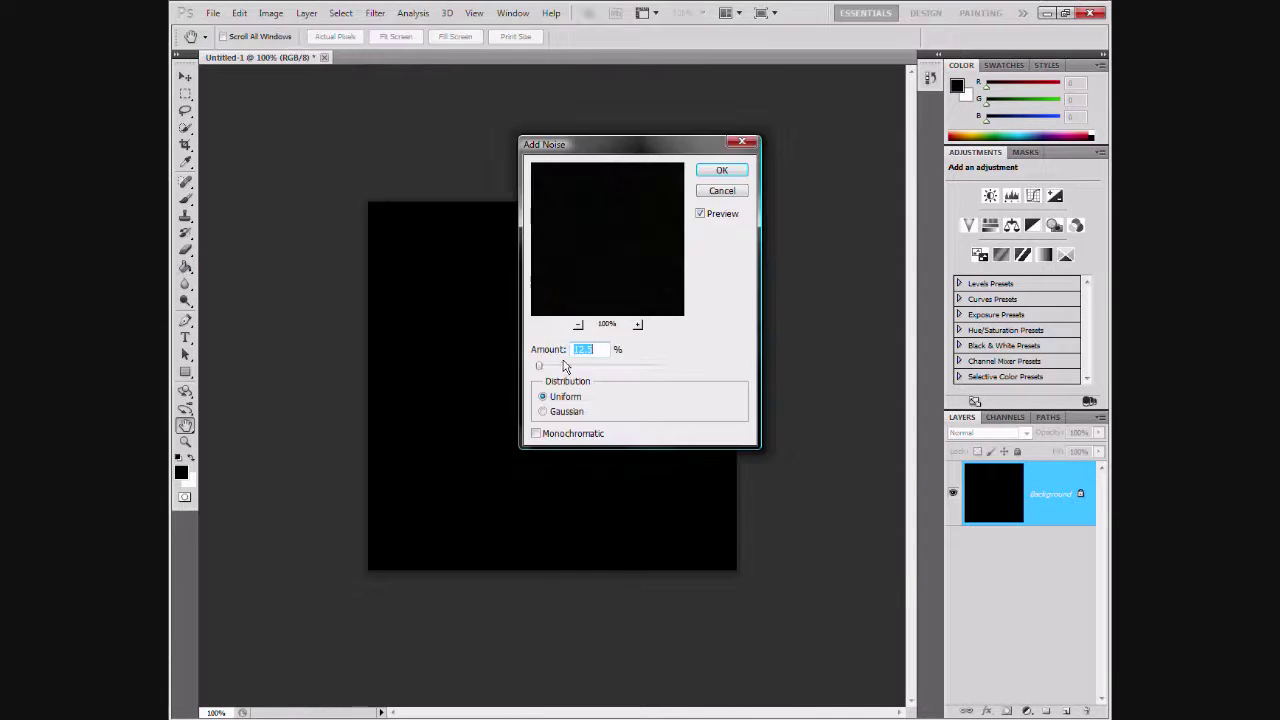
pyautogui.click(721, 170)
# - Darken the noise with Levels, raising the black input to 59
pyautogui.click(271, 12)
pyautogui.moveTo(294, 50)
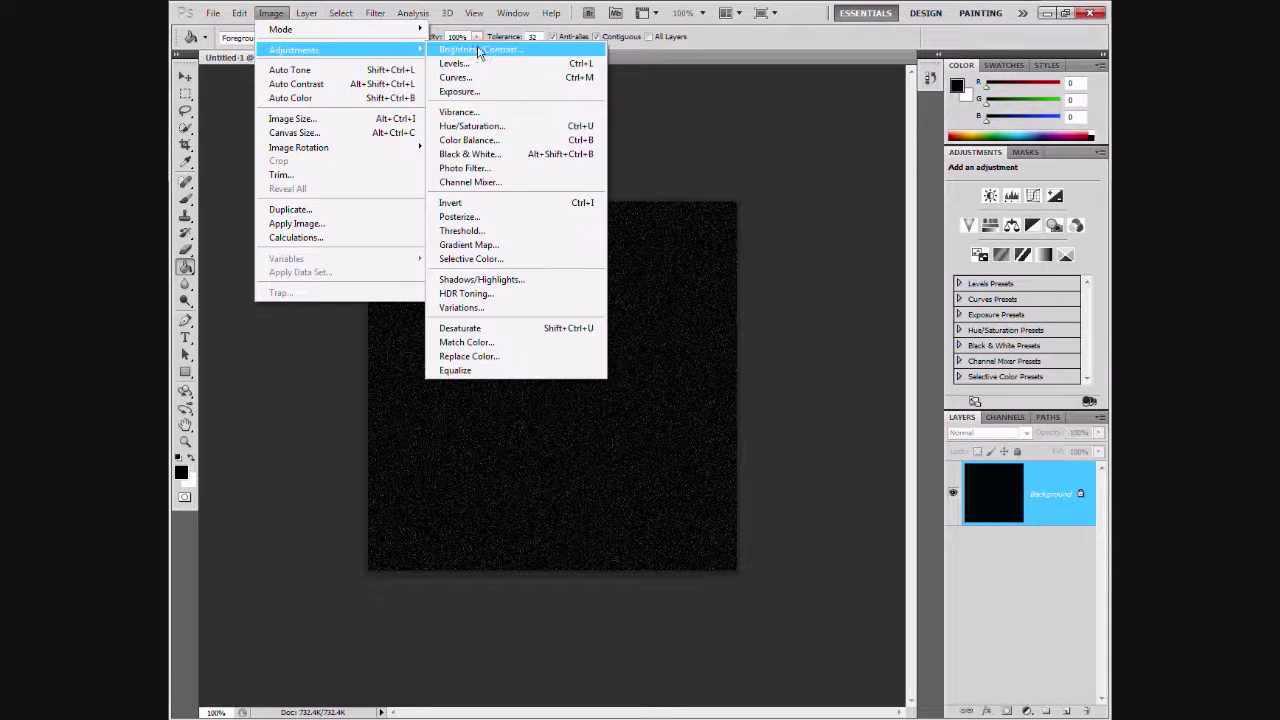
pyautogui.click(478, 49)
pyautogui.moveTo(511, 321); pyautogui.dragTo(556, 321)
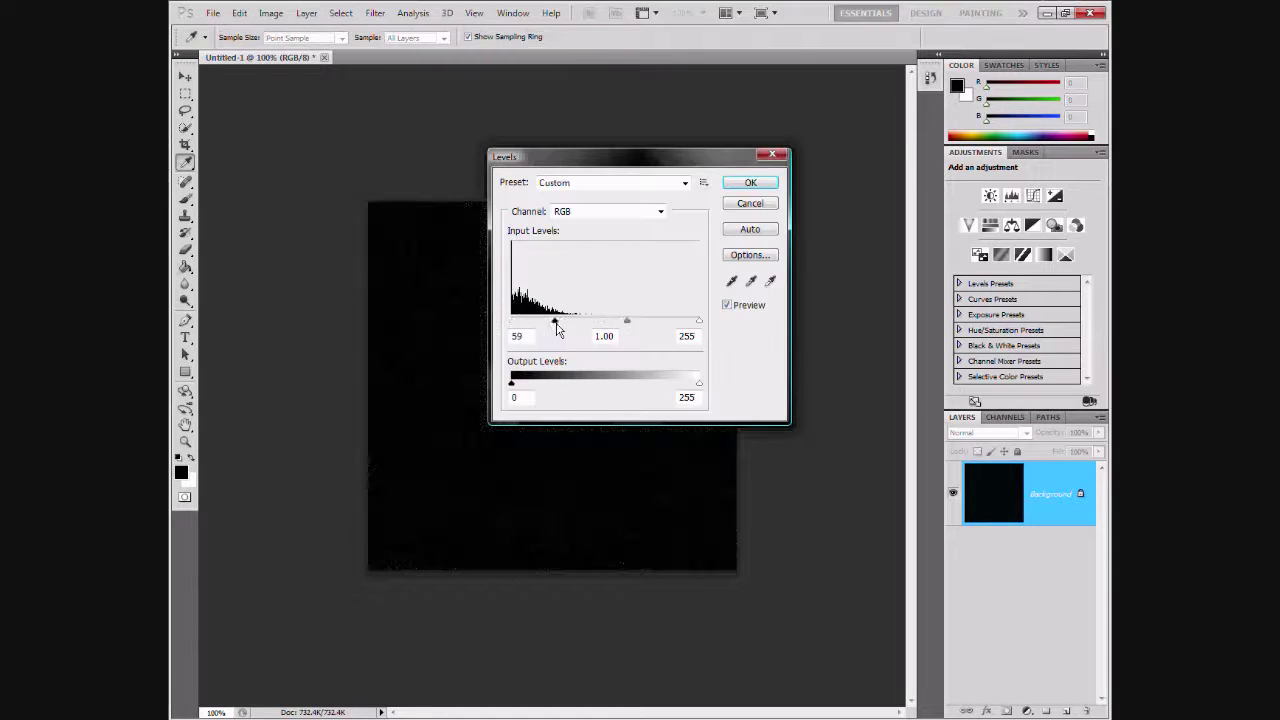
pyautogui.click(750, 182)
pyautogui.press('g')
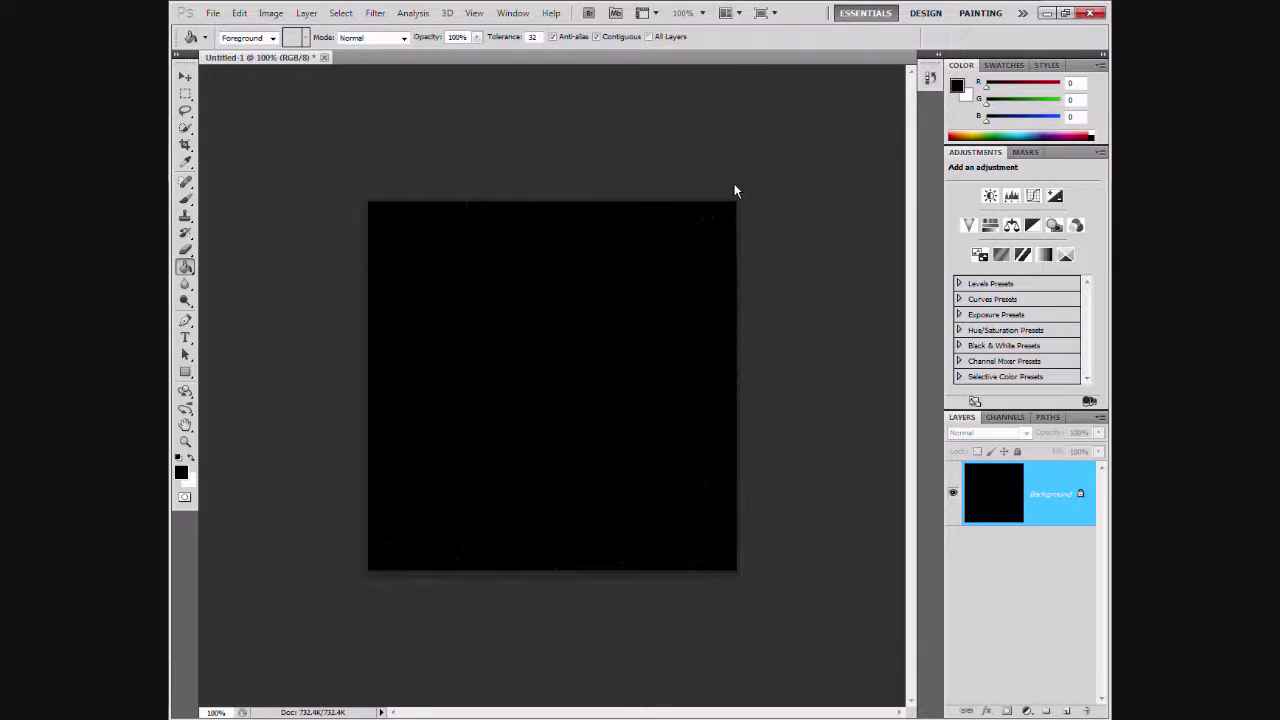
# - Paint dark diagonal soft-brush bands across the noise and clone noise into a gap
pyautogui.click(186, 199)
pyautogui.click(242, 37)
pyautogui.click(260, 84)
pyautogui.moveTo(677, 374); pyautogui.dragTo(494, 524)
pyautogui.moveTo(398, 384); pyautogui.dragTo(709, 450)
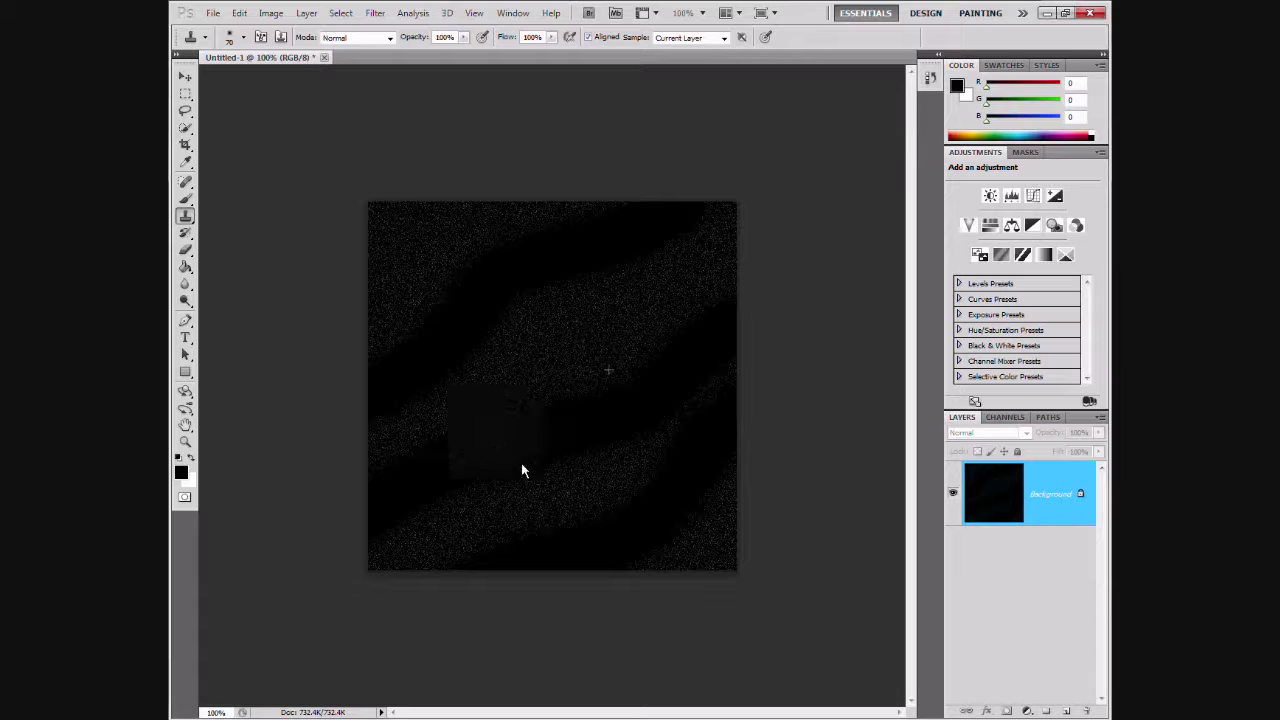
pyautogui.moveTo(596, 325); pyautogui.dragTo(651, 409)
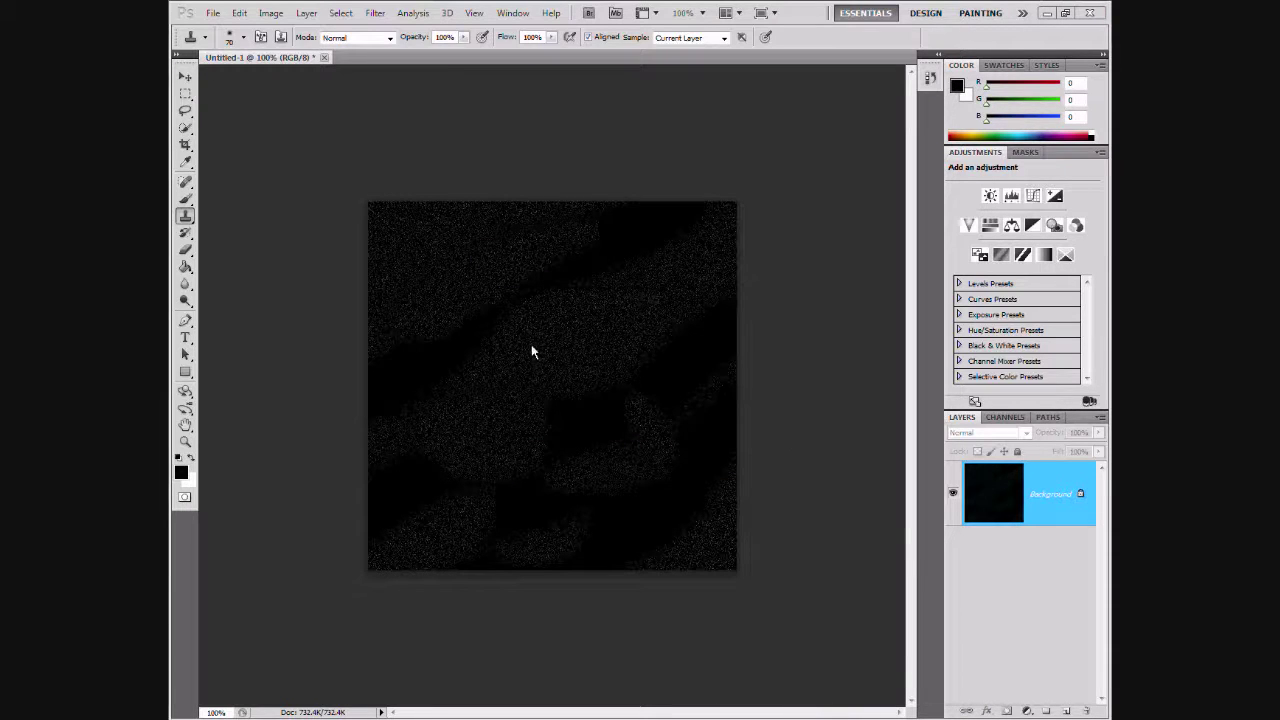
# - Colorize the background dark blue with Hue/Saturation at hue 211, saturation 64
pyautogui.hotkey('ctrl', 'u')
pyautogui.click(745, 361)
pyautogui.moveTo(533, 252)
pyautogui.mouseDown()
pyautogui.moveTo(631, 255)
pyautogui.moveTo(619, 255)
pyautogui.mouseUp()
pyautogui.moveTo(606, 340); pyautogui.dragTo(608, 340)
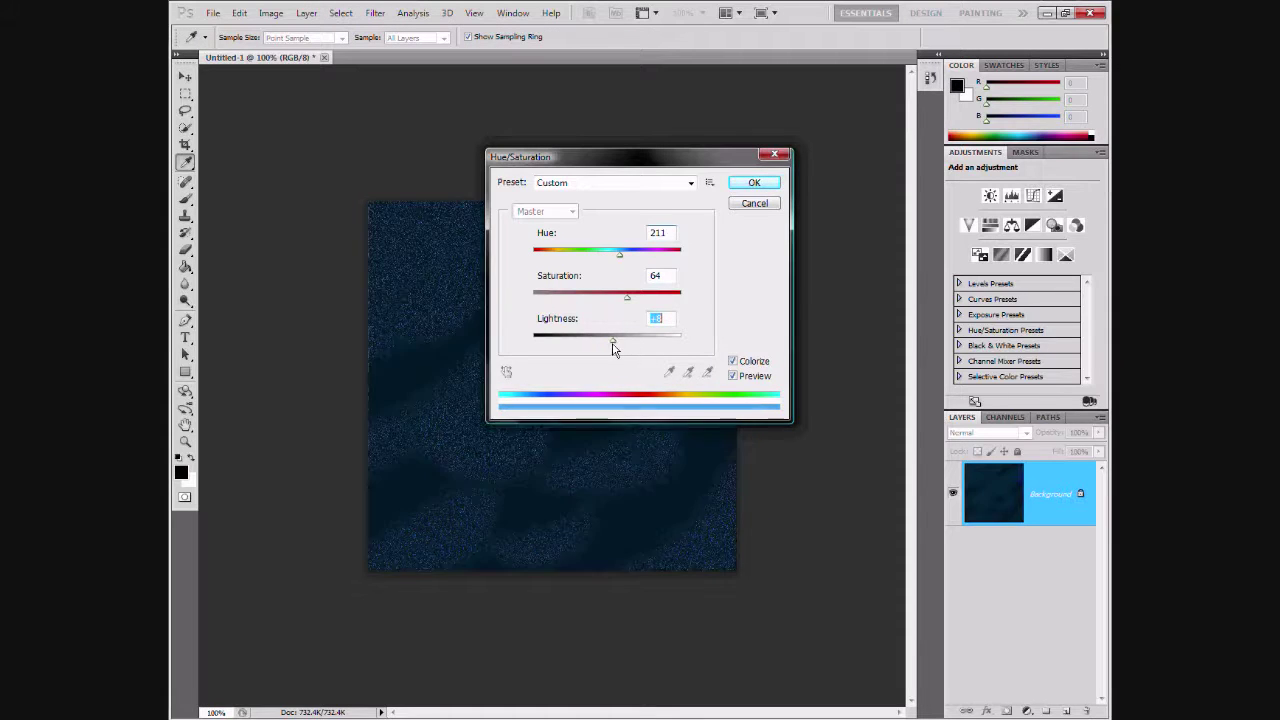
pyautogui.press('Return')
# - Add an empty Layer 1 and switch to the Elliptical Marquee tool
pyautogui.hotkey('ctrl', 'shift', 'alt', 'n')
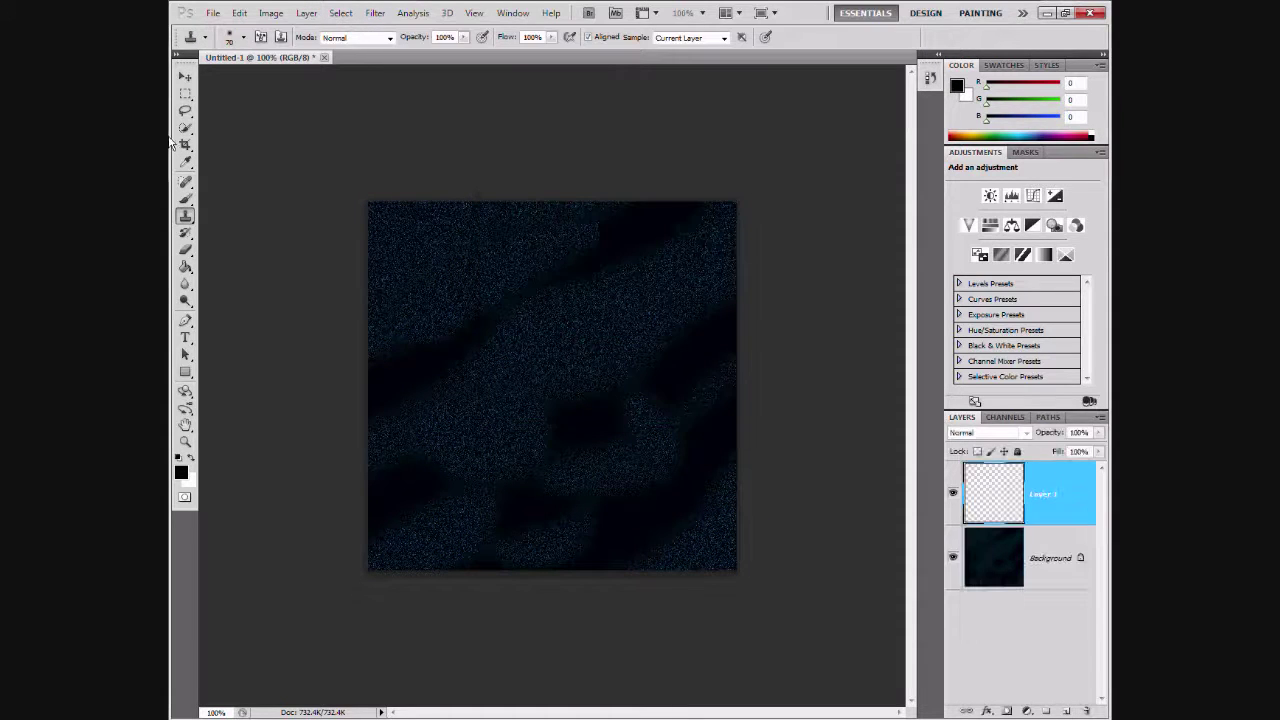
pyautogui.rightClick(185, 93)
pyautogui.click(240, 104)
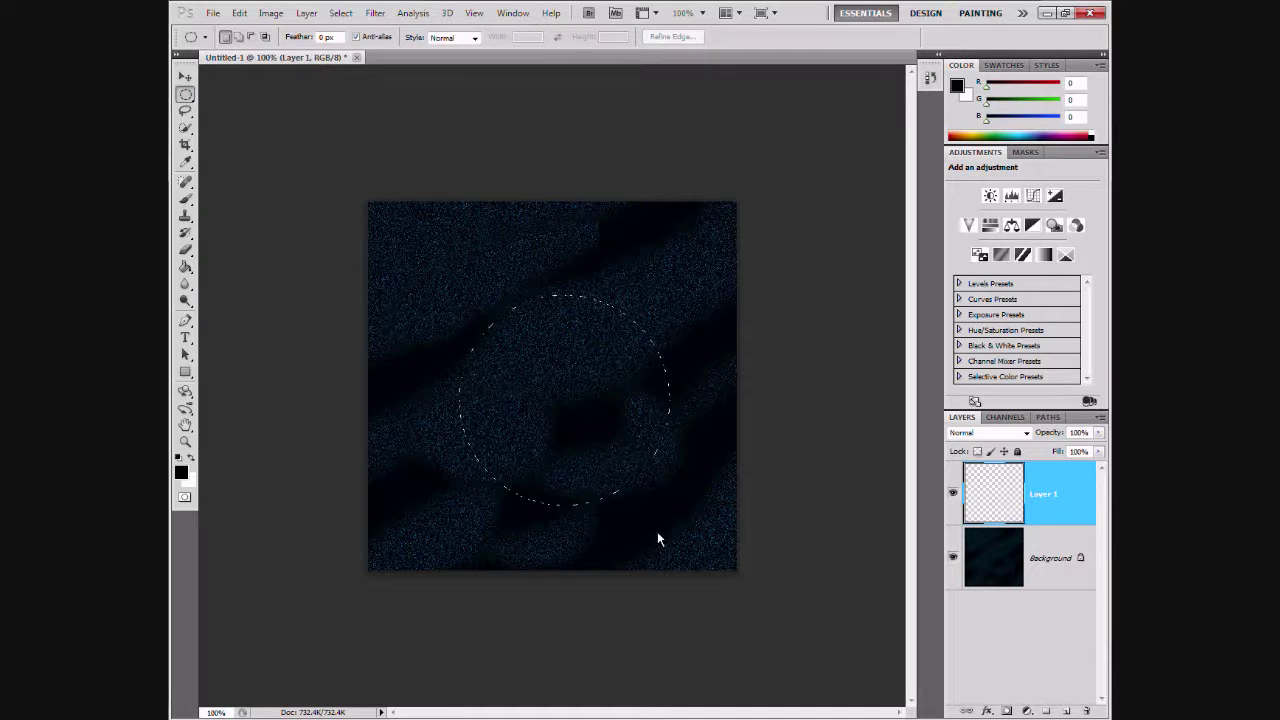
# - Fill the circle selection black and set the brush to Linear Dodge at about 30%
pyautogui.hotkey('alt', 'BackSpace')
pyautogui.press('b')
pyautogui.click(345, 37)
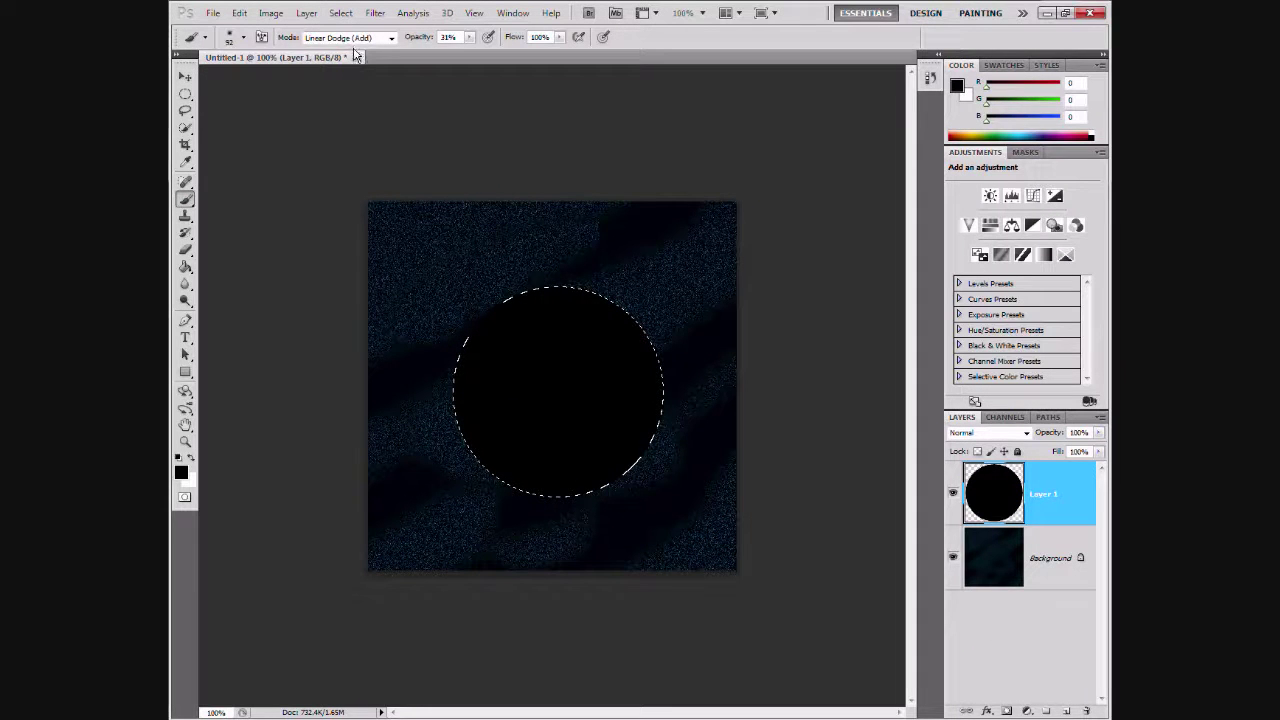
# - Brush cyan over the circle's upper-left and show the Brush settings panel
pyautogui.click(181, 472)
pyautogui.click(654, 276)
pyautogui.click(636, 193)
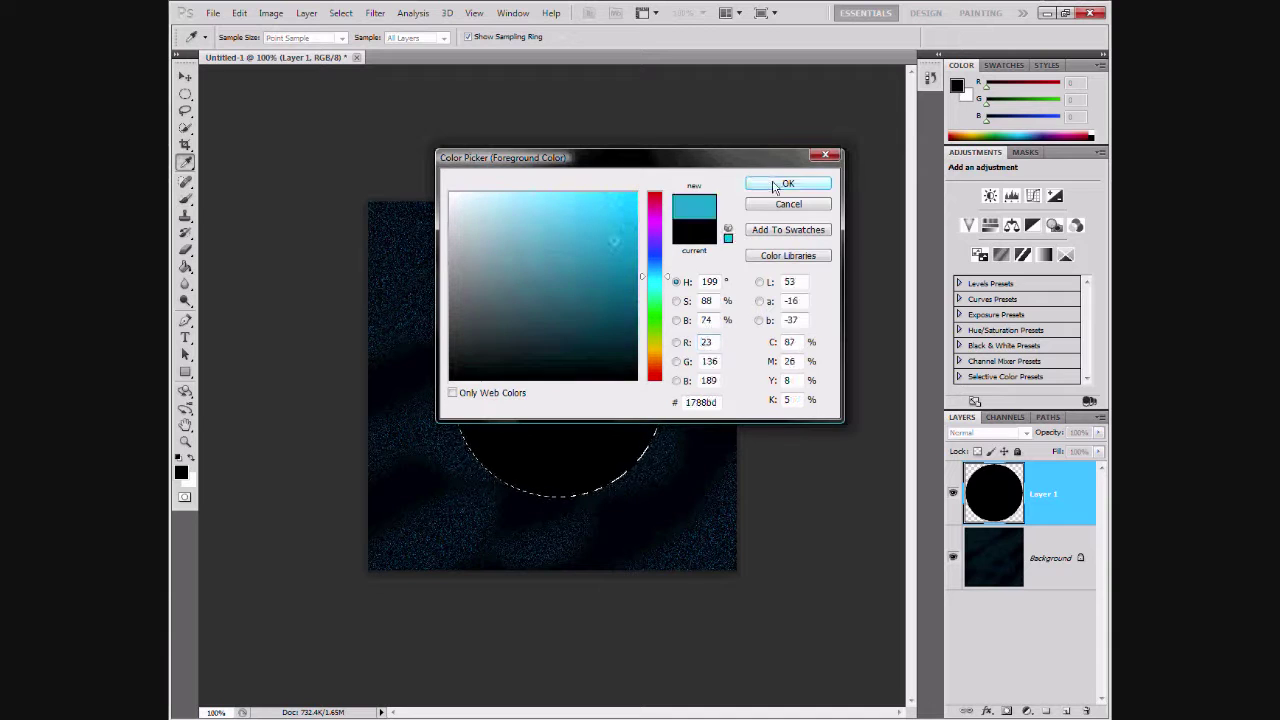
pyautogui.click(788, 183)
pyautogui.moveTo(500, 300)
pyautogui.mouseDown()
pyautogui.moveTo(434, 486)
pyautogui.moveTo(614, 280)
pyautogui.moveTo(412, 572)
pyautogui.mouseUp()
pyautogui.click(513, 12)
pyautogui.click(556, 133)
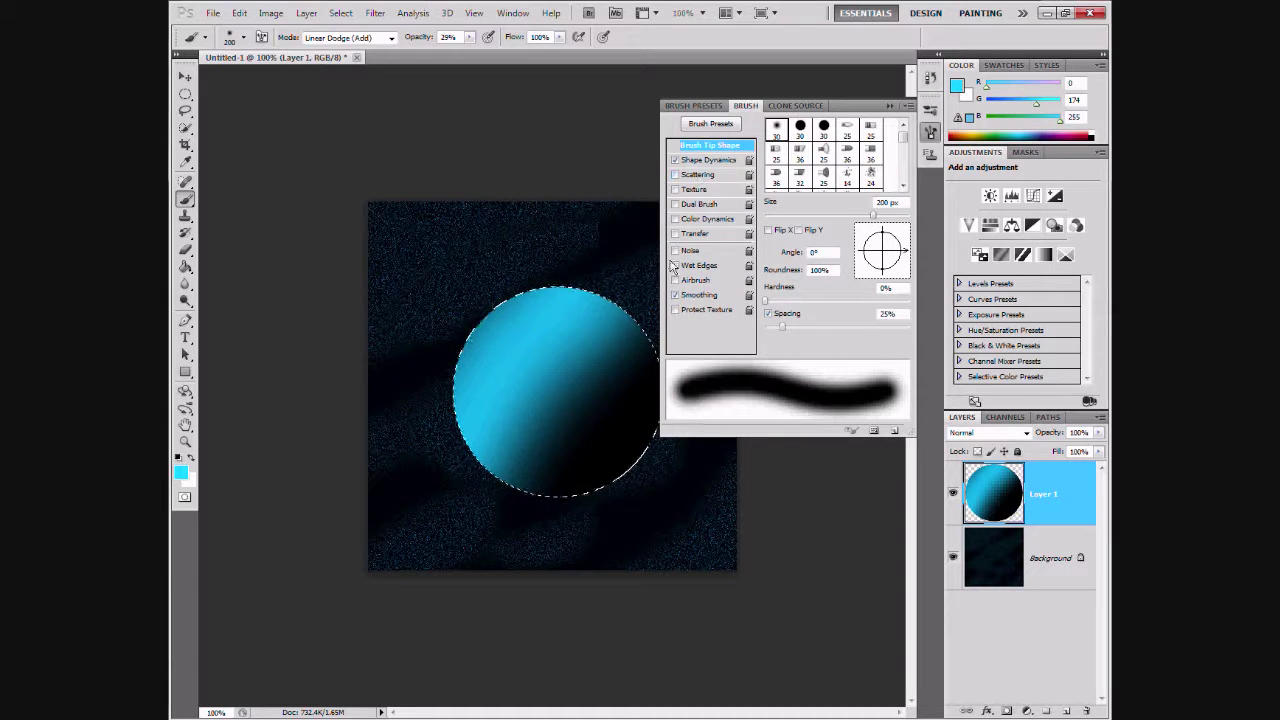
# - Enable brush Texture, load the rock pattern set and pick a new pattern
pyautogui.click(700, 189)
pyautogui.click(810, 141)
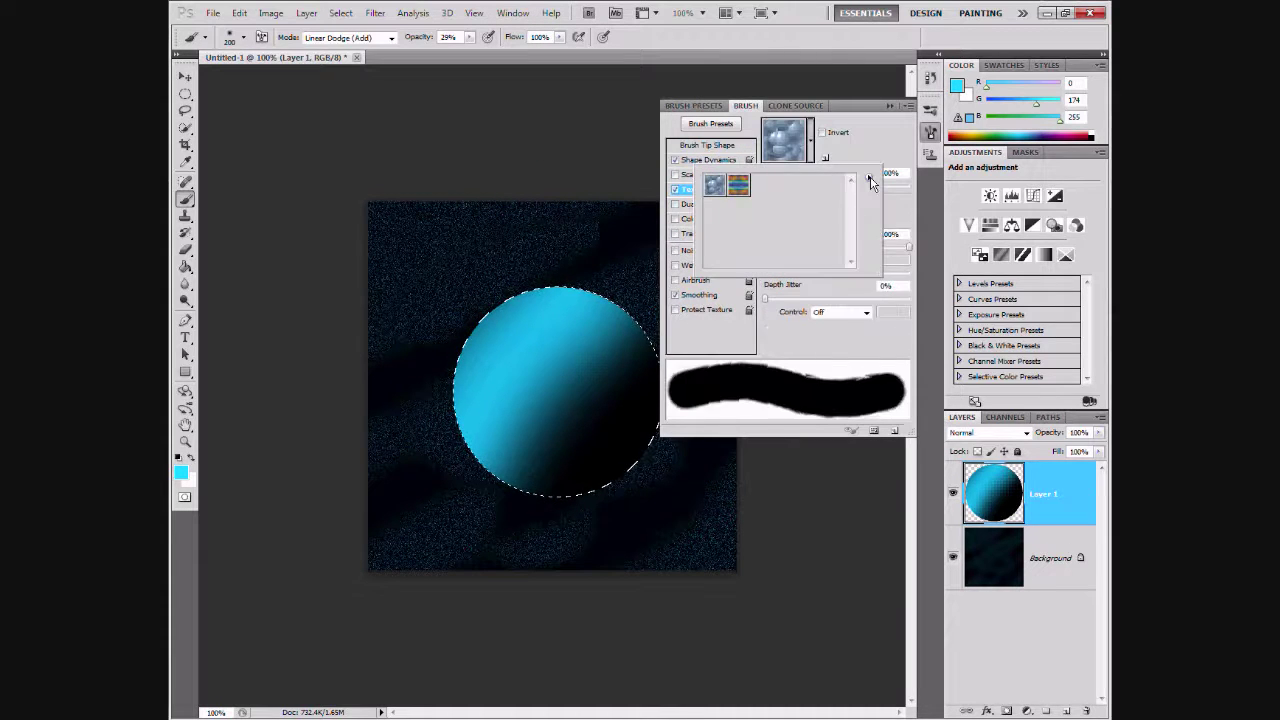
pyautogui.click(870, 182)
pyautogui.click(930, 493)
pyautogui.click(580, 279)
pyautogui.click(737, 187)
# - Set a darker blue foreground and paint textured strokes over the sphere's top
pyautogui.click(180, 471)
pyautogui.click(511, 263)
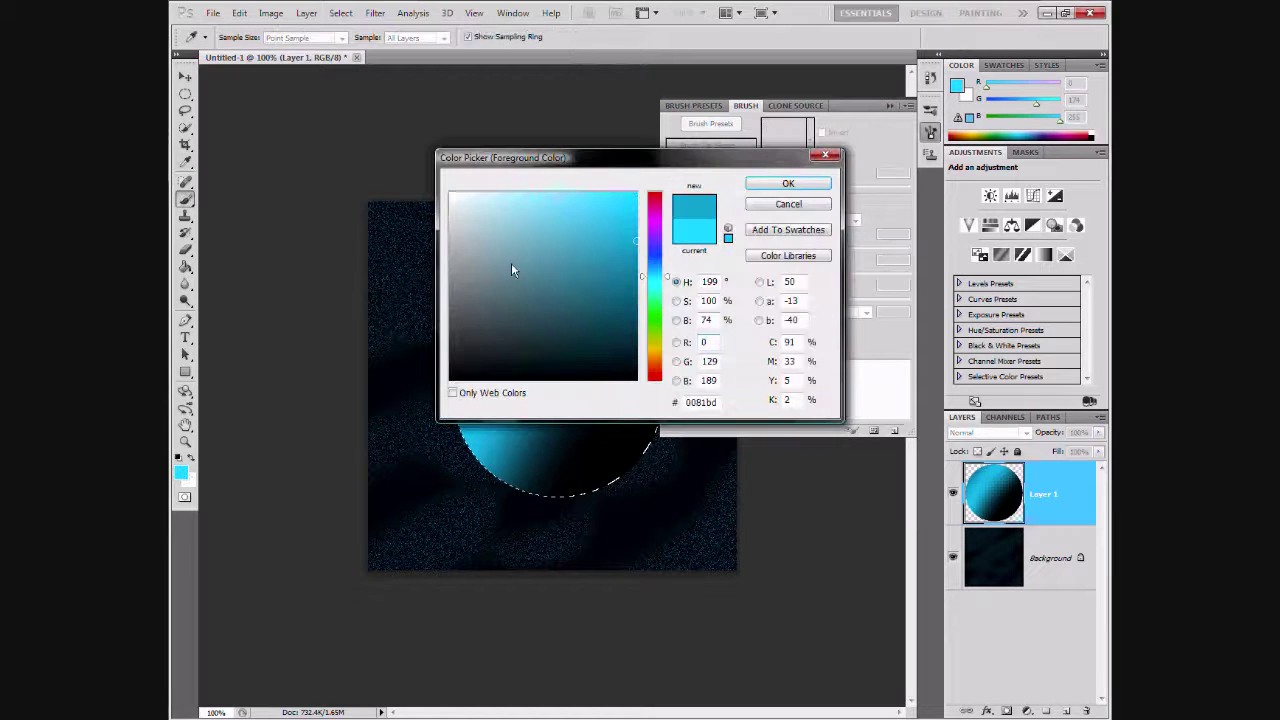
pyautogui.click(789, 180)
pyautogui.moveTo(650, 380)
pyautogui.mouseDown()
pyautogui.moveTo(485, 399)
pyautogui.moveTo(472, 365)
pyautogui.mouseUp()
pyautogui.hotkey('ctrl', 'z')
pyautogui.hotkey('ctrl', 'z')
pyautogui.hotkey('ctrl', 'z')
pyautogui.moveTo(604, 190); pyautogui.dragTo(581, 270)
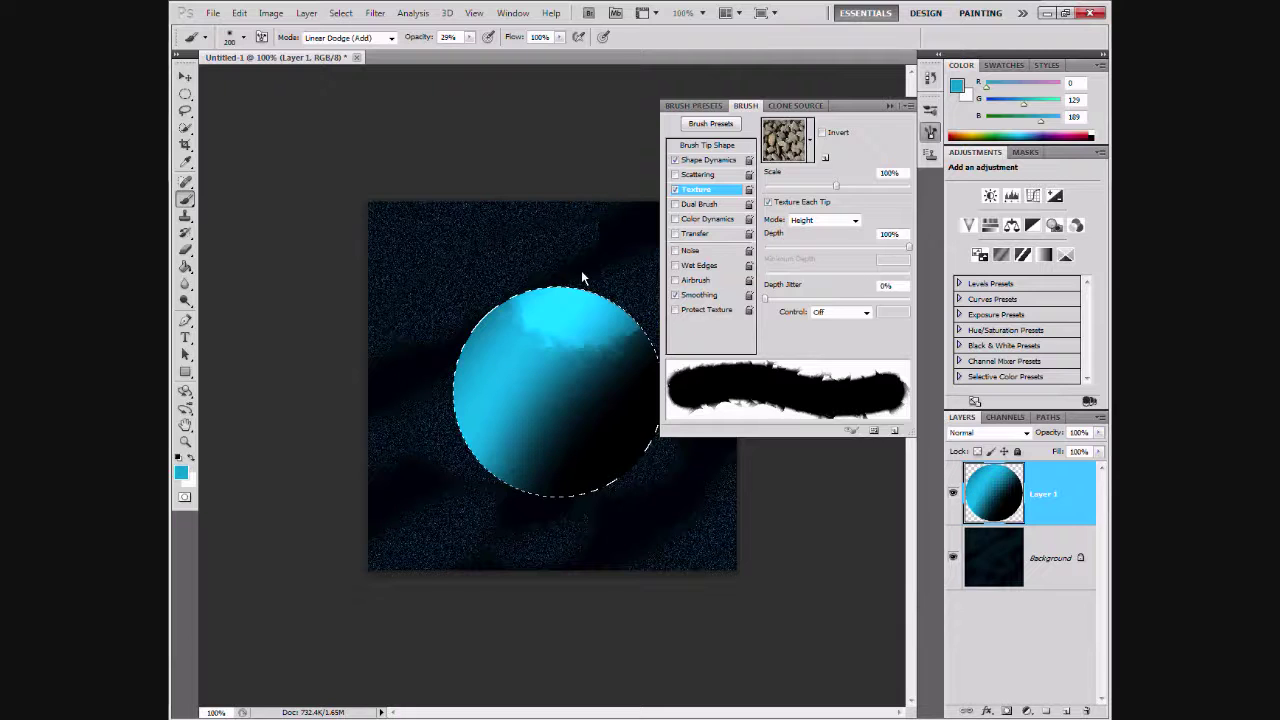
# - Change the texture blend mode and repaint textured cyan on the sphere's upper left
pyautogui.click(824, 220)
pyautogui.click(815, 290)
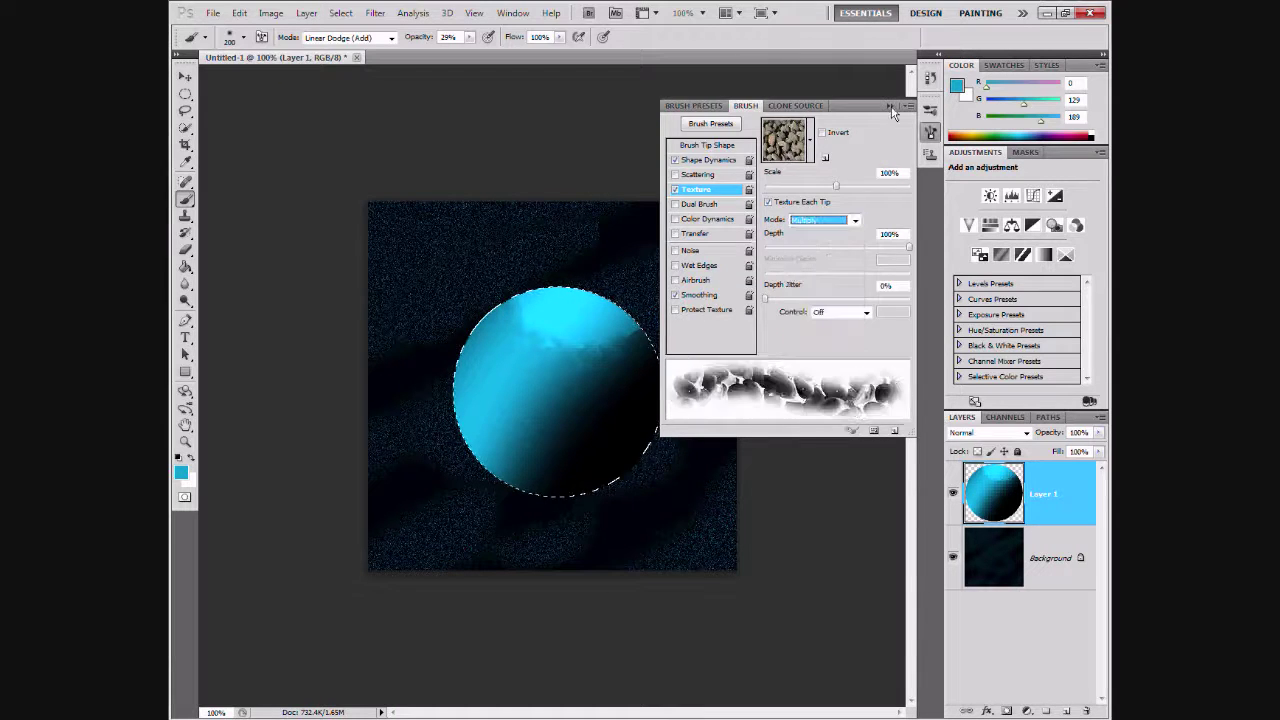
pyautogui.press('F5')
pyautogui.hotkey('ctrl', 'z')
pyautogui.moveTo(586, 294)
pyautogui.mouseDown()
pyautogui.moveTo(486, 366)
pyautogui.moveTo(471, 443)
pyautogui.moveTo(543, 477)
pyautogui.moveTo(628, 406)
pyautogui.mouseUp()
# - Switch to another texture pattern and paint more textured cyan over the sphere
pyautogui.click(930, 134)
pyautogui.click(784, 140)
pyautogui.click(814, 180)
pyautogui.moveTo(598, 296)
pyautogui.mouseDown()
pyautogui.moveTo(524, 299)
pyautogui.moveTo(519, 474)
pyautogui.moveTo(637, 372)
pyautogui.mouseUp()
# - Paint more strokes using the grey rocky pattern in Subtract texture mode
pyautogui.click(784, 140)
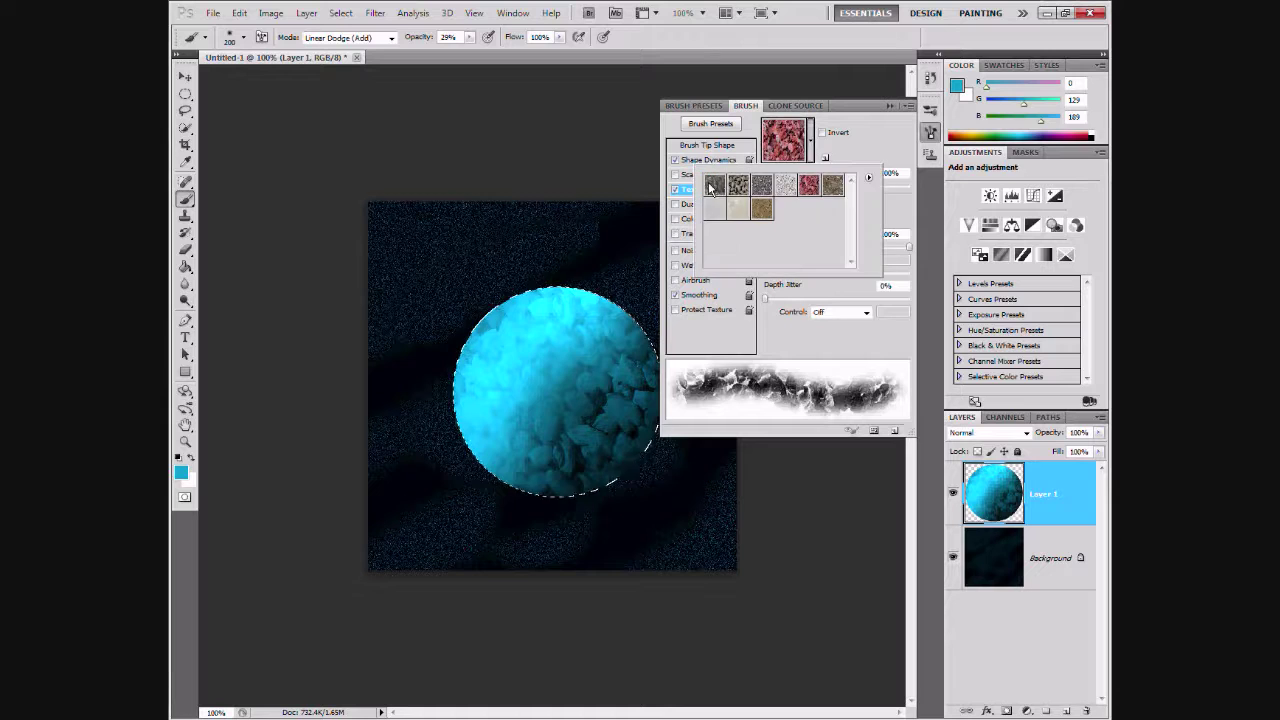
pyautogui.doubleClick(726, 180)
pyautogui.click(825, 220)
pyautogui.click(805, 234)
pyautogui.moveTo(615, 310)
pyautogui.mouseDown()
pyautogui.moveTo(469, 397)
pyautogui.moveTo(520, 330)
pyautogui.moveTo(634, 257)
pyautogui.mouseUp()
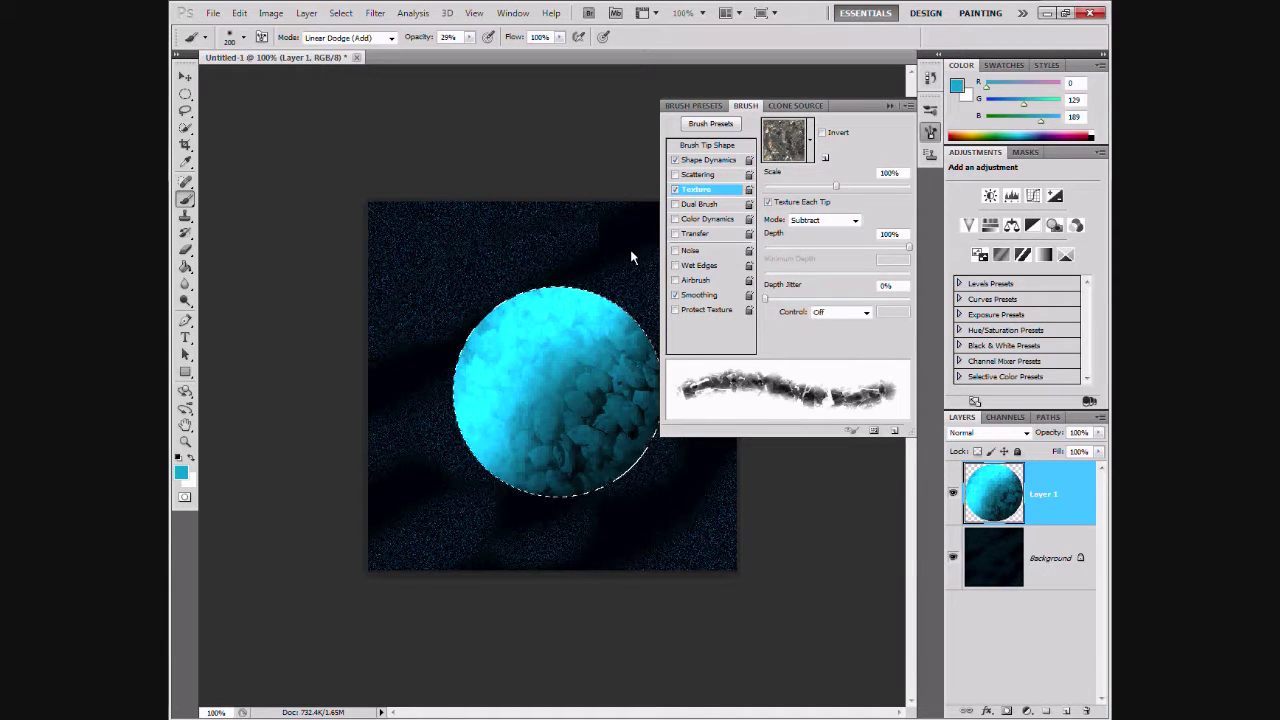
# - Brighten the sphere's left side with Overlay texture mode, then collapse the brush panel
pyautogui.click(825, 220)
pyautogui.click(815, 262)
pyautogui.moveTo(486, 415); pyautogui.dragTo(486, 333)
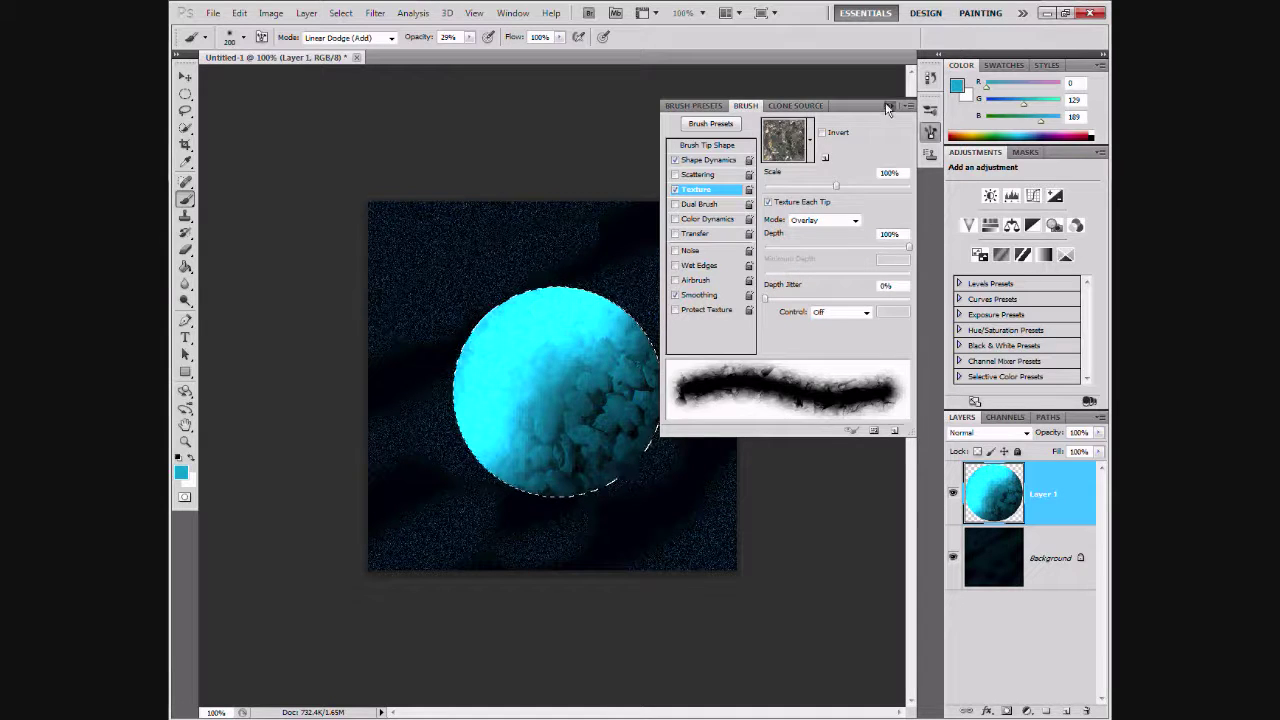
pyautogui.click(889, 105)
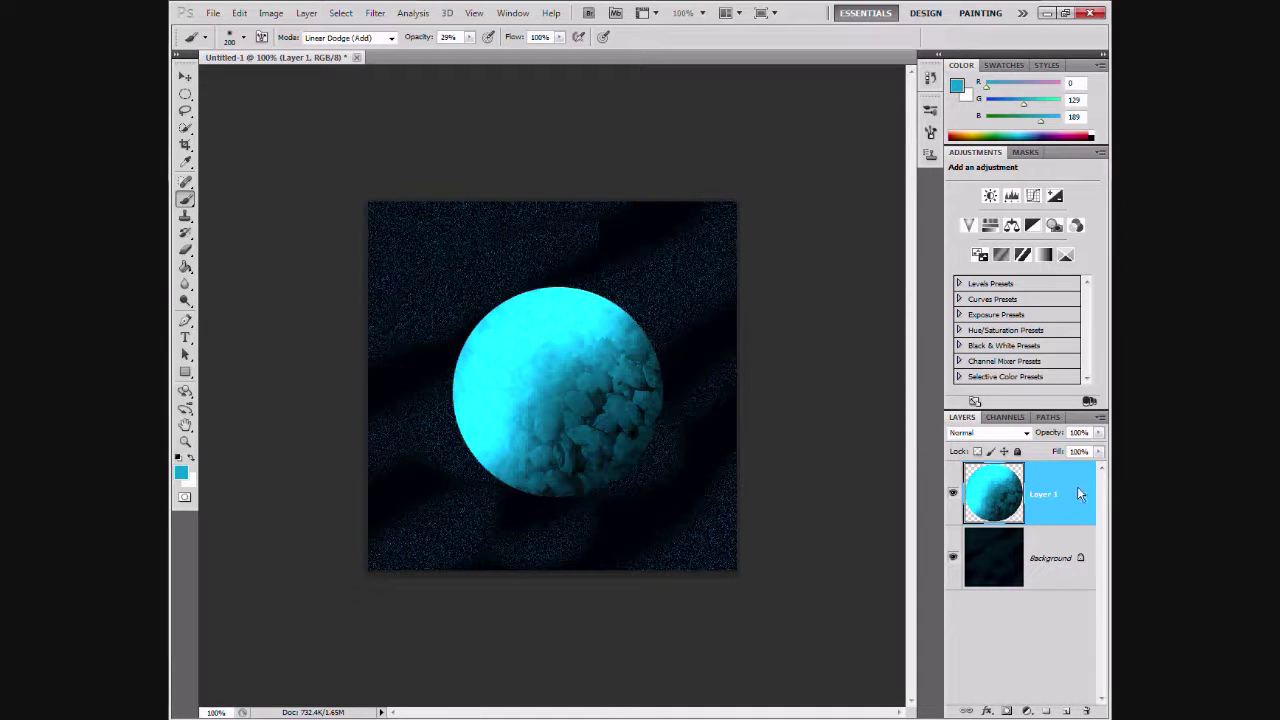
# - Give Layer 1 a fully opaque inner shadow aimed toward the lower right
pyautogui.doubleClick(1060, 505)
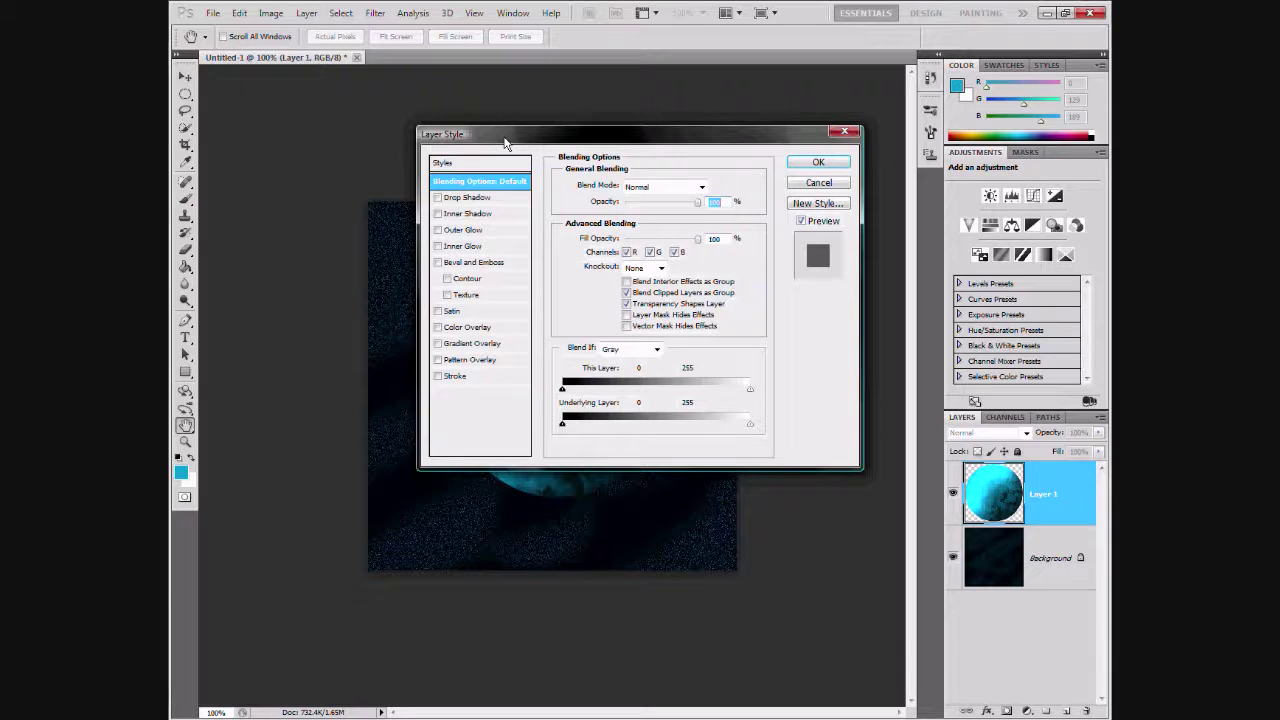
pyautogui.click(467, 213)
pyautogui.moveTo(505, 135); pyautogui.dragTo(800, 198)
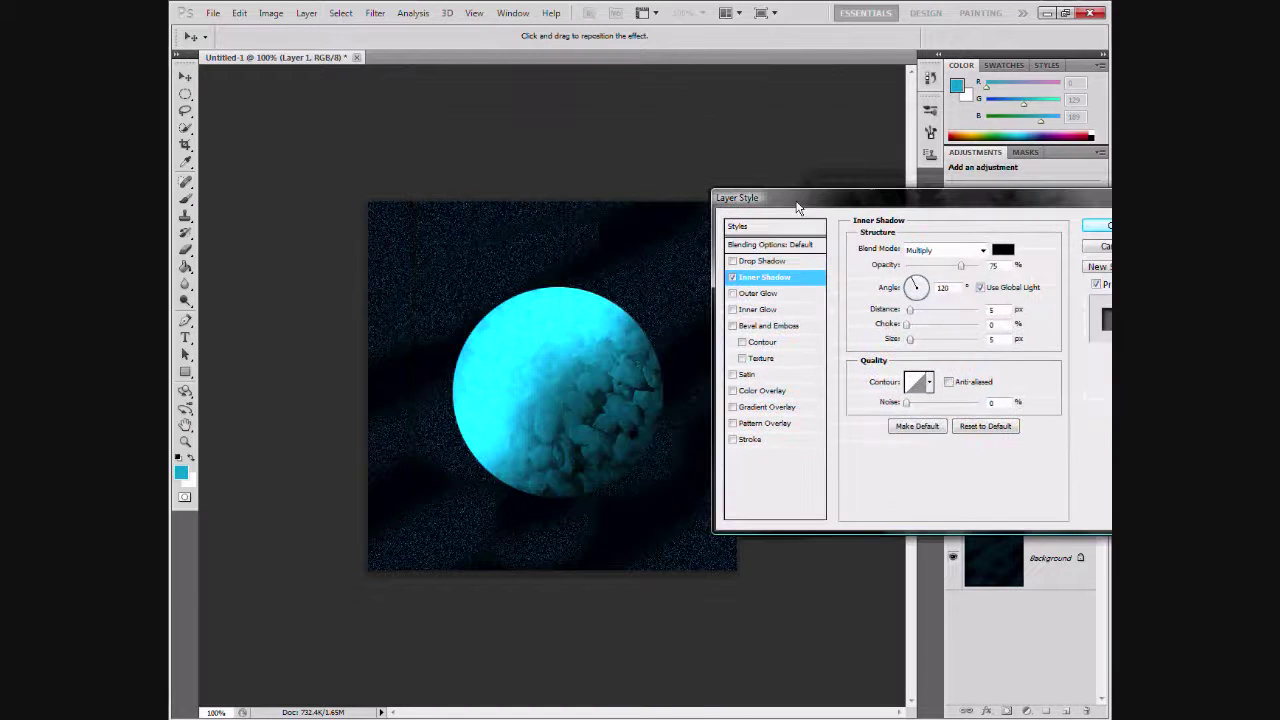
pyautogui.moveTo(922, 302)
pyautogui.mouseDown()
pyautogui.moveTo(944, 310)
pyautogui.moveTo(946, 340)
pyautogui.moveTo(966, 310)
pyautogui.mouseUp()
pyautogui.moveTo(961, 265); pyautogui.dragTo(978, 265)
pyautogui.moveTo(946, 340); pyautogui.dragTo(932, 345)
pyautogui.click(938, 312)
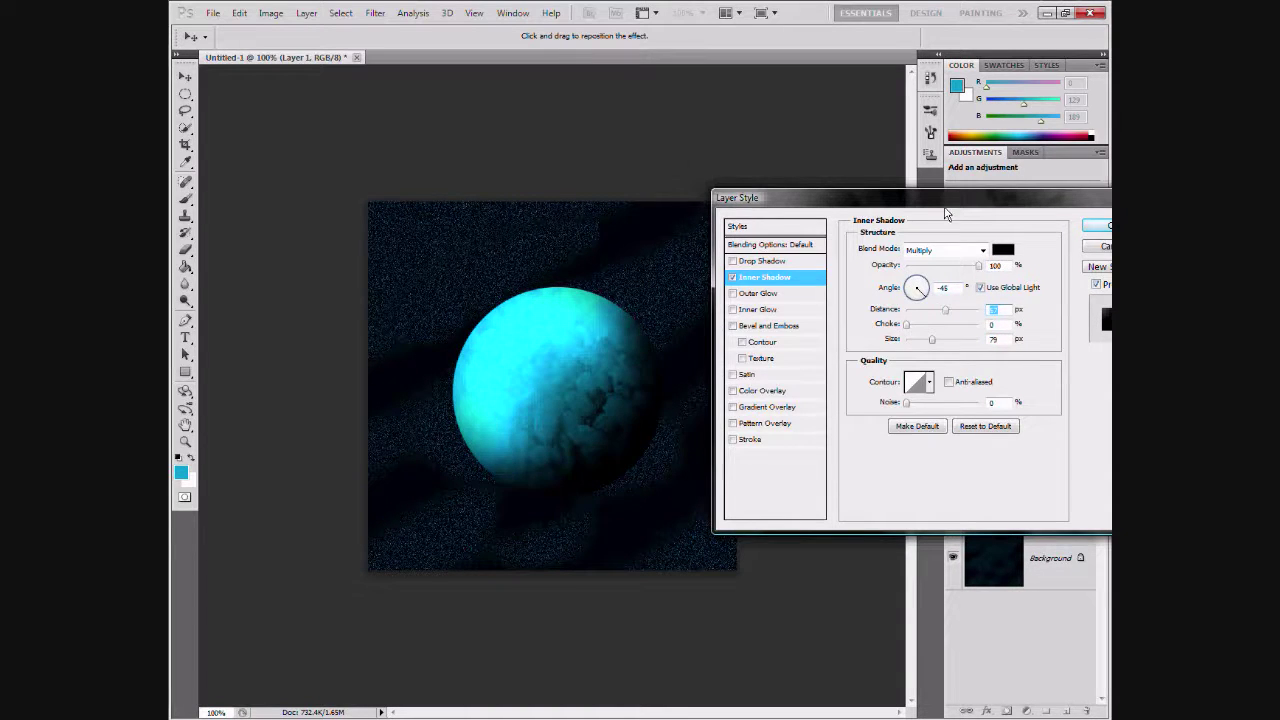
pyautogui.moveTo(951, 198); pyautogui.dragTo(691, 198)
pyautogui.click(864, 213)
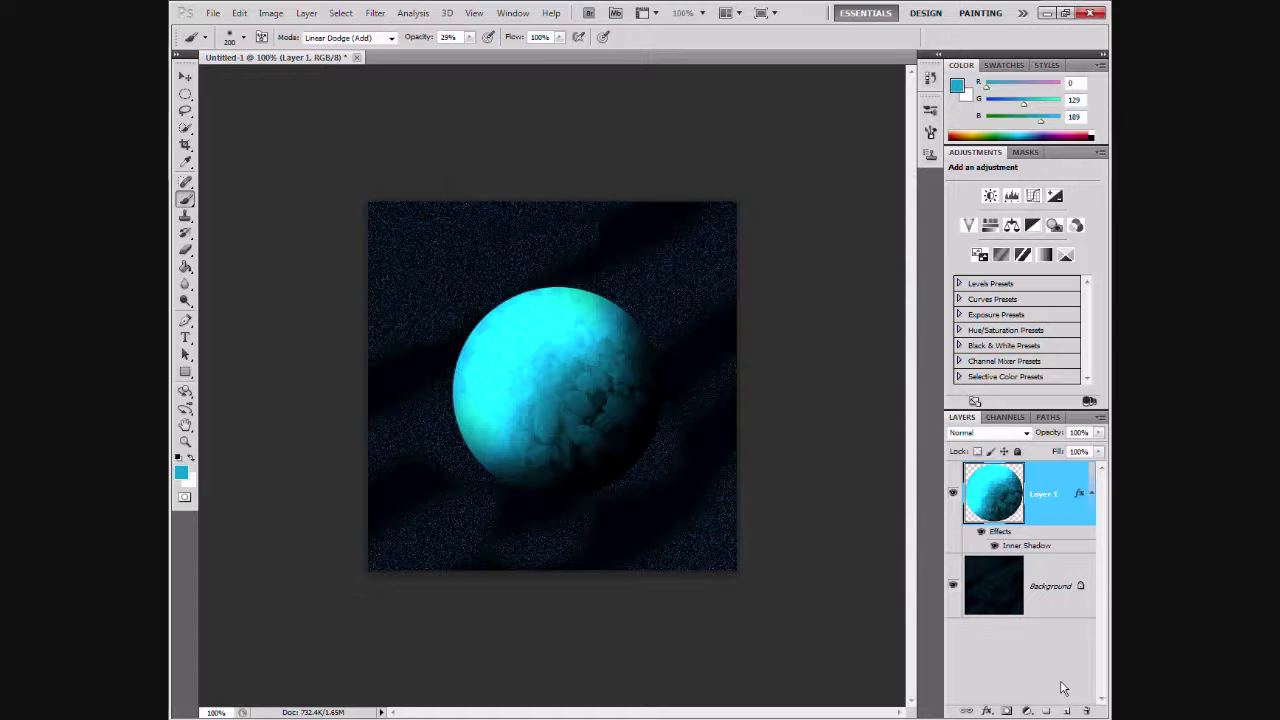
# - Duplicate the planet layer and give the copy a cyan outer glow at 100% opacity, 73 px
pyautogui.hotkey('ctrl', 'j')
pyautogui.keyDown('alt'); pyautogui.click(1091, 494); pyautogui.keyUp('alt')
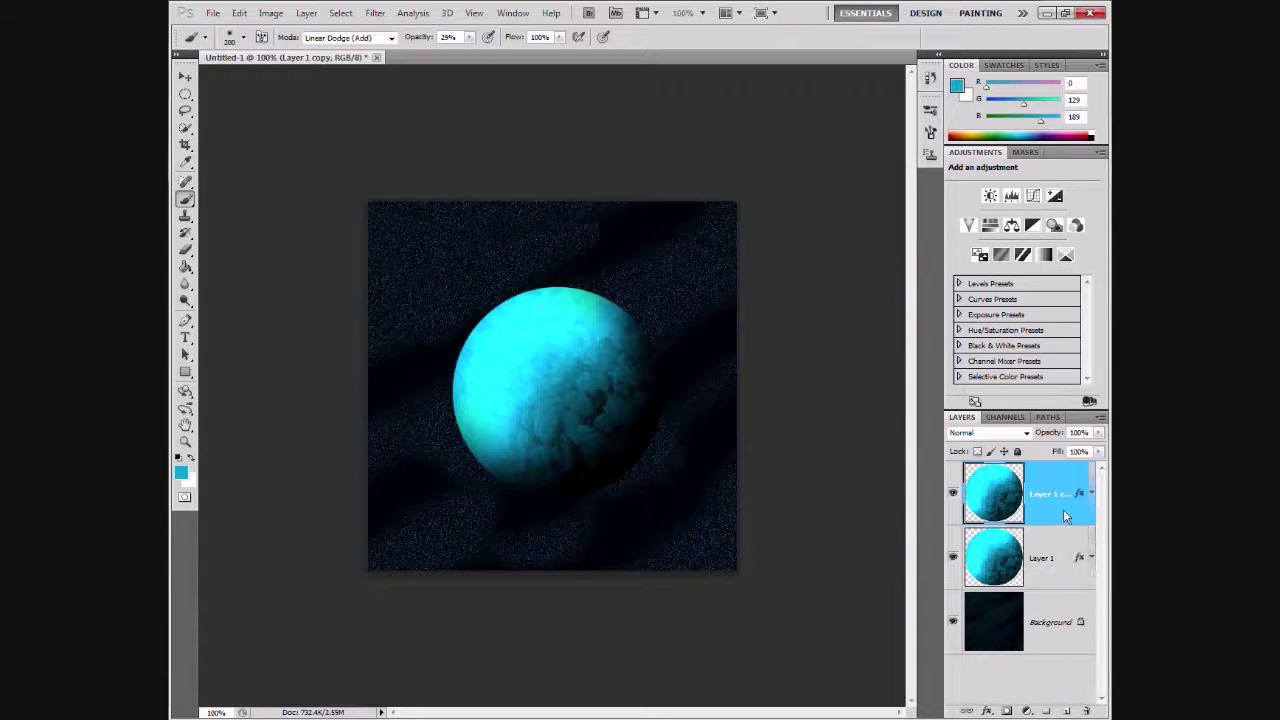
pyautogui.doubleClick(1063, 509)
pyautogui.moveTo(797, 174); pyautogui.dragTo(854, 164)
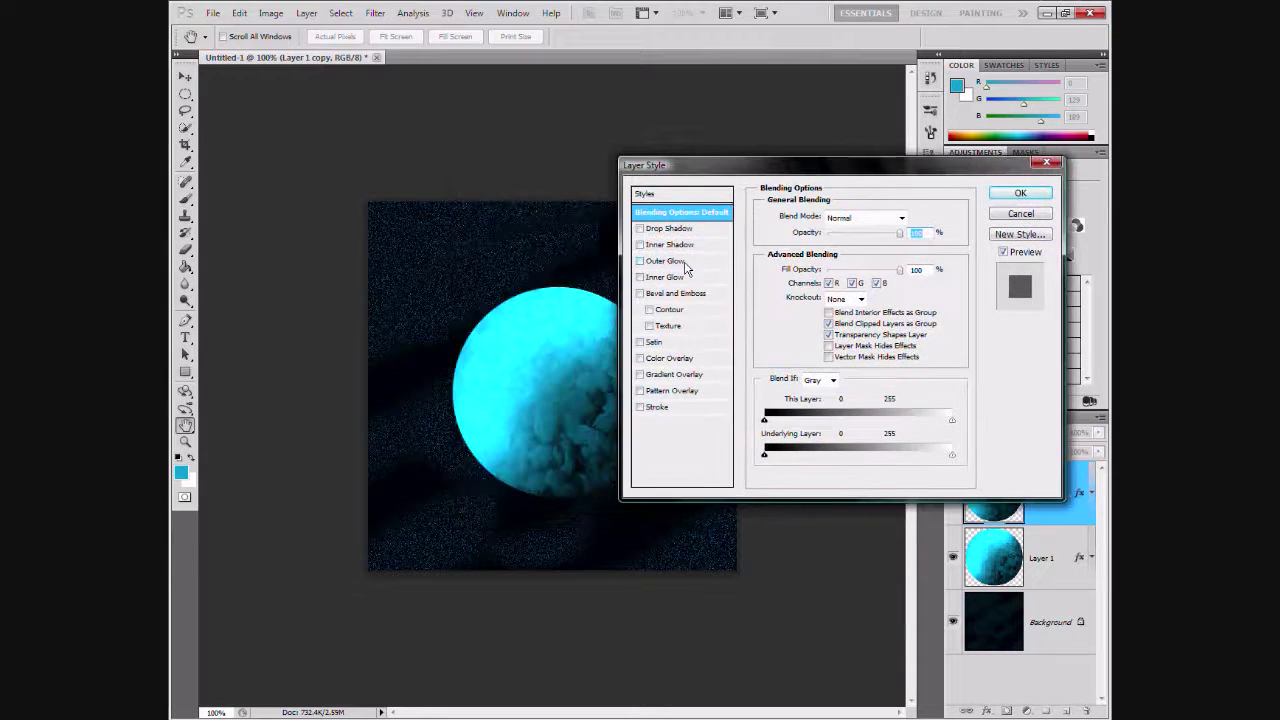
pyautogui.click(665, 260)
pyautogui.click(794, 265)
pyautogui.click(786, 178)
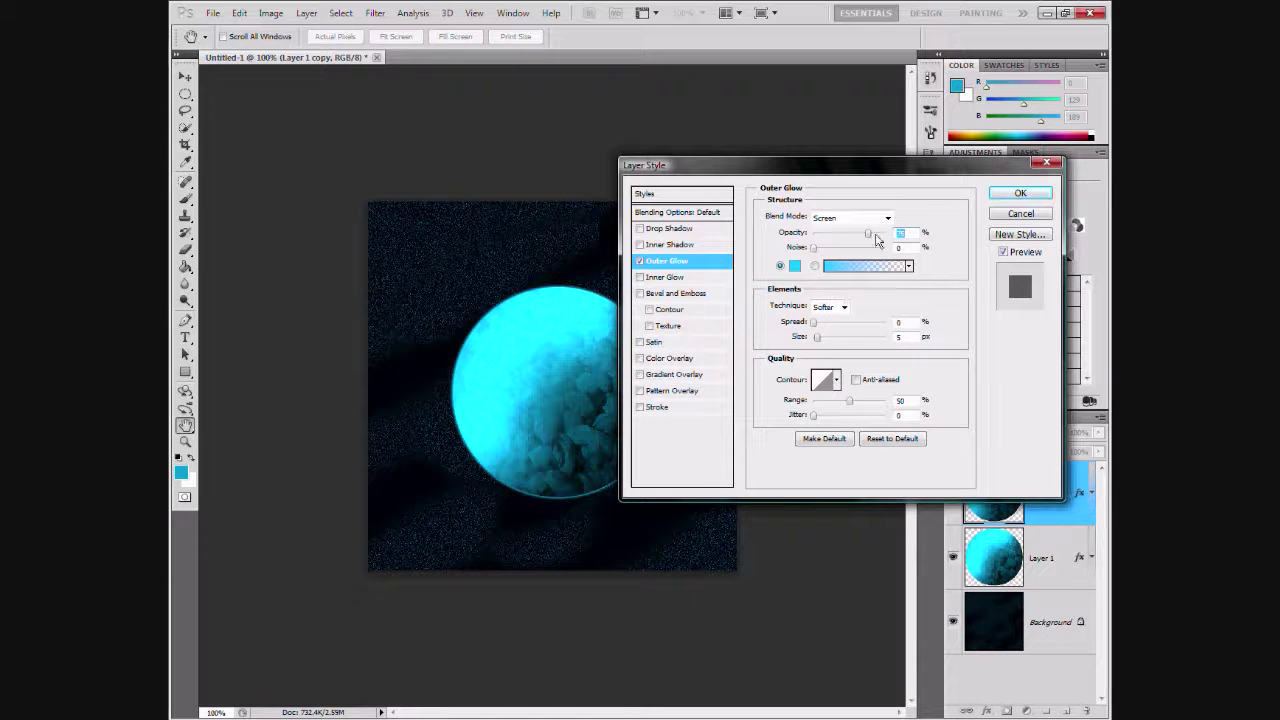
pyautogui.moveTo(876, 240); pyautogui.dragTo(886, 240)
pyautogui.moveTo(816, 337); pyautogui.dragTo(842, 337)
pyautogui.click(794, 265)
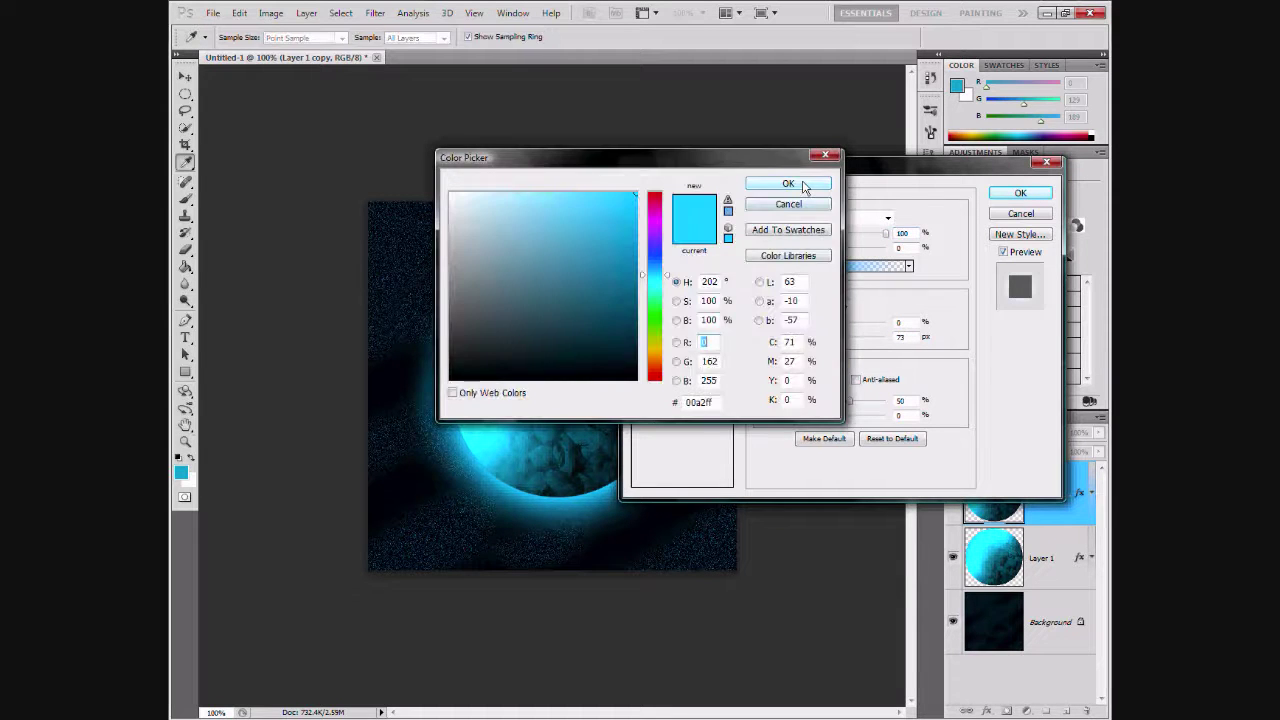
pyautogui.click(788, 184)
# - Add a large #00aeef inner glow to the planet copy and apply the styles
pyautogui.click(685, 273)
pyautogui.click(794, 265)
pyautogui.click(698, 402)
pyautogui.write('00a')
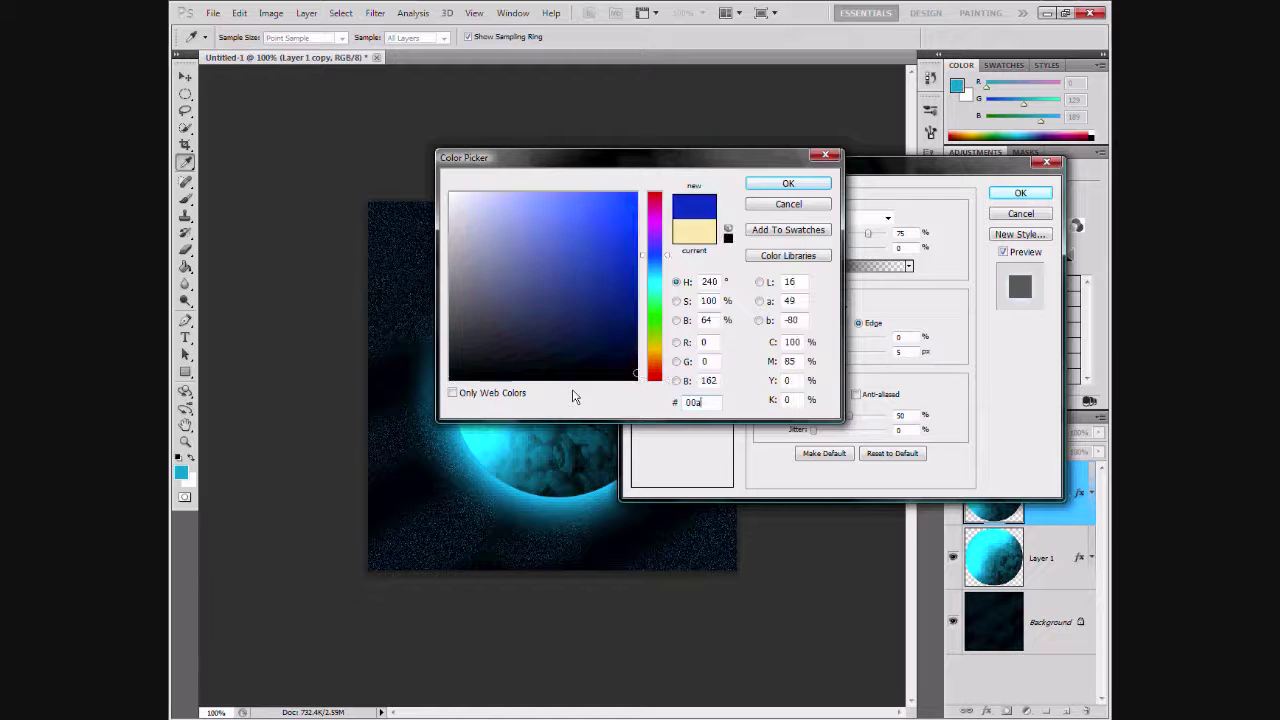
pyautogui.write('eef')
pyautogui.press('Return')
pyautogui.moveTo(818, 353); pyautogui.dragTo(842, 353)
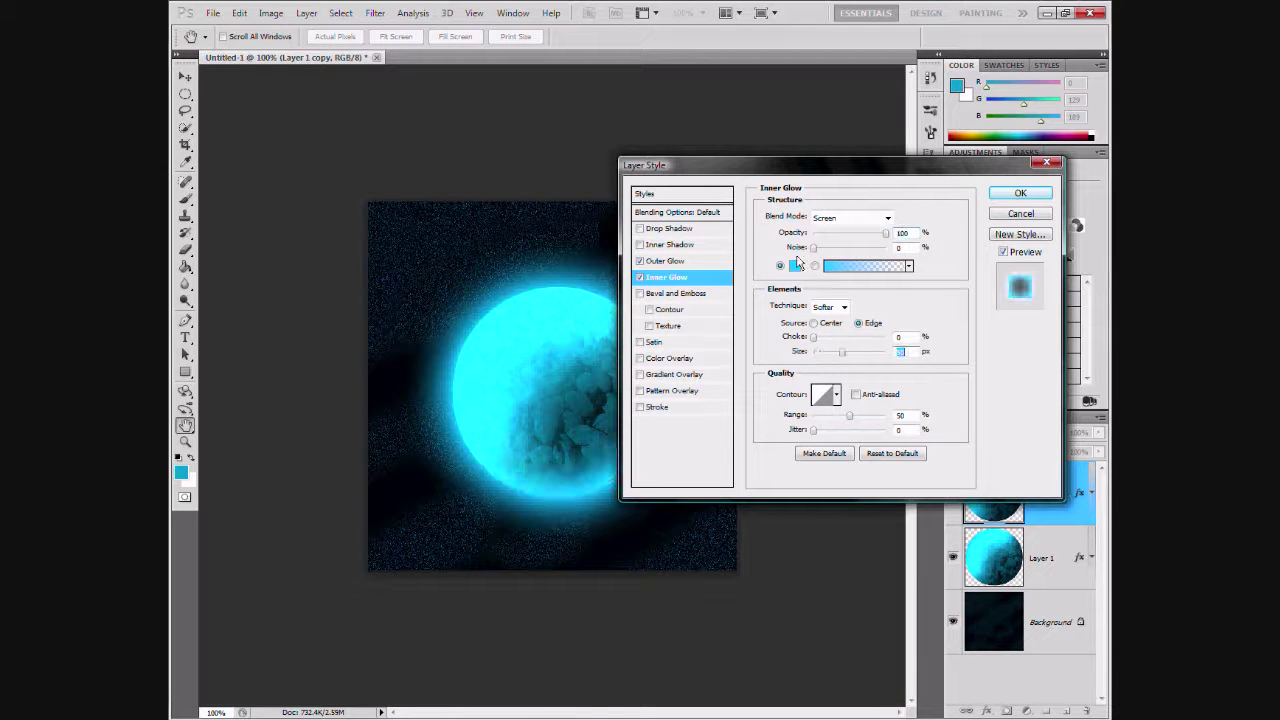
pyautogui.click(1015, 196)
pyautogui.click(307, 13)
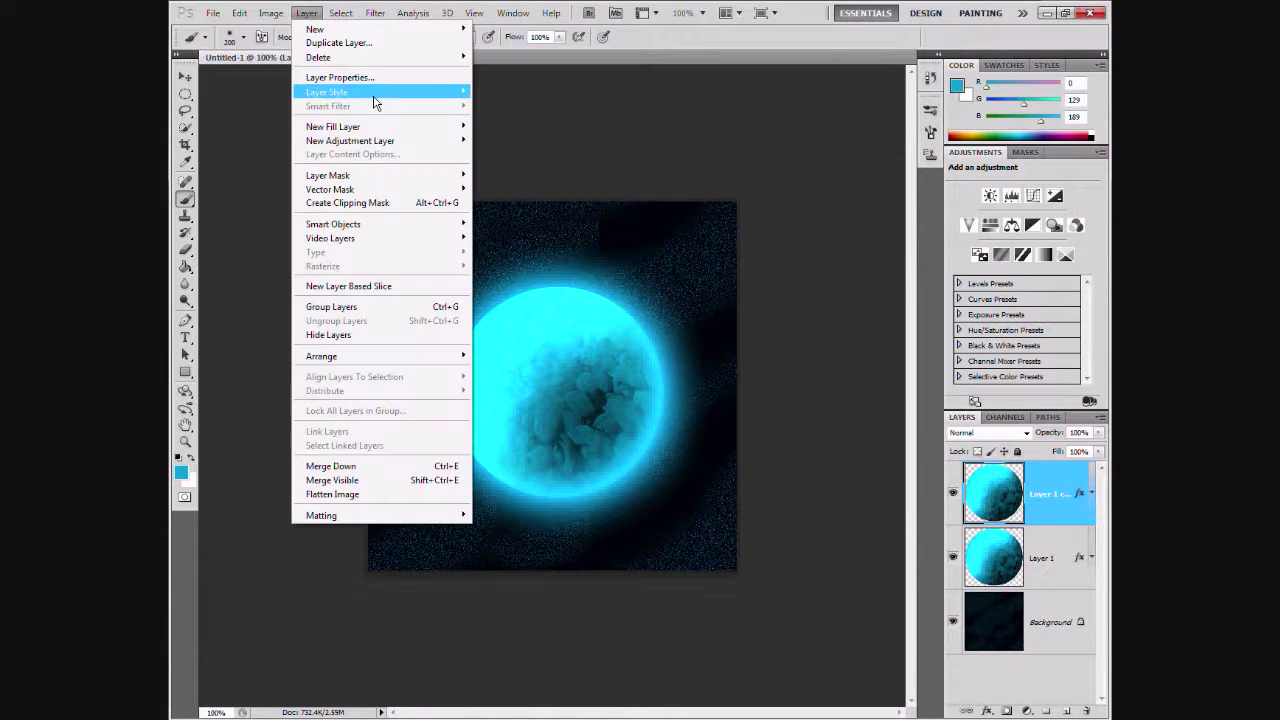
# - Split the glow effects into separate layers and merge the inner glow into the planet copy
pyautogui.click(525, 322)
pyautogui.rightClick(1077, 569)
pyautogui.click(1075, 563)
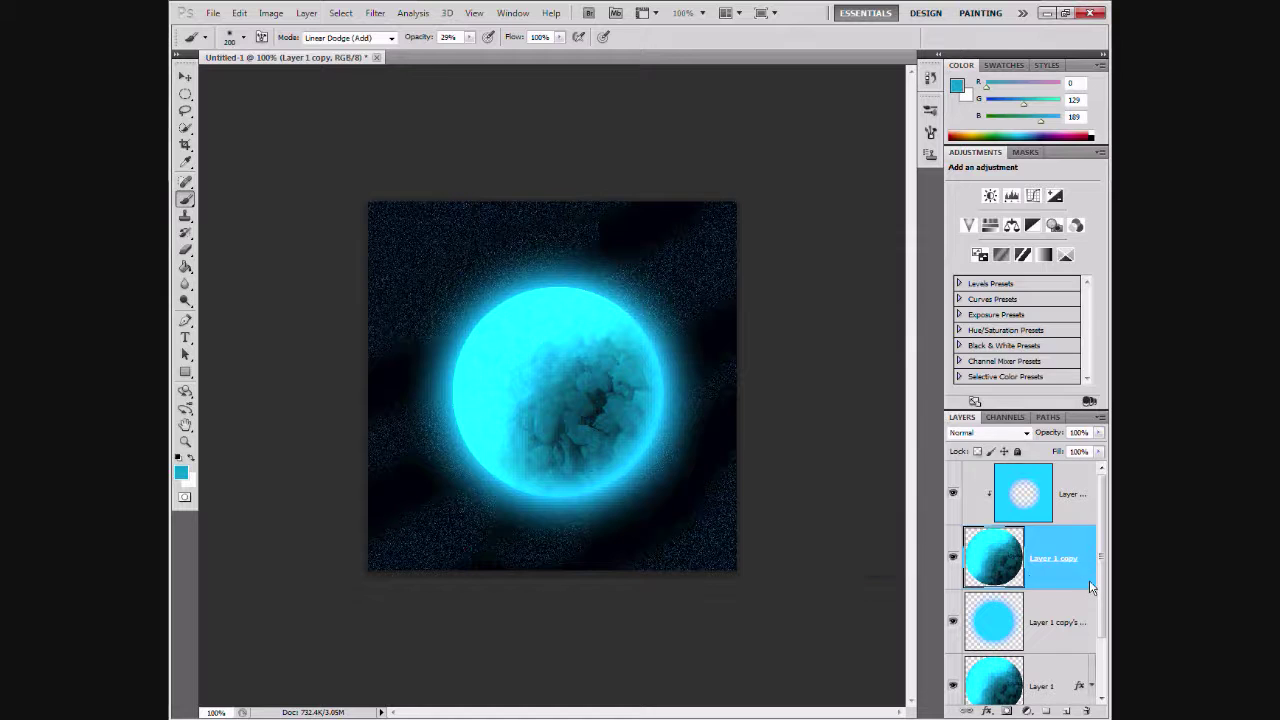
pyautogui.click(1079, 513)
pyautogui.keyDown('alt'); pyautogui.click(1092, 521); pyautogui.keyUp('alt')
pyautogui.hotkey('ctrl', 'e')
# - Set the outer glow layer to Normal and erase its centre with a large soft eraser
pyautogui.click(1010, 436)
pyautogui.click(1006, 57)
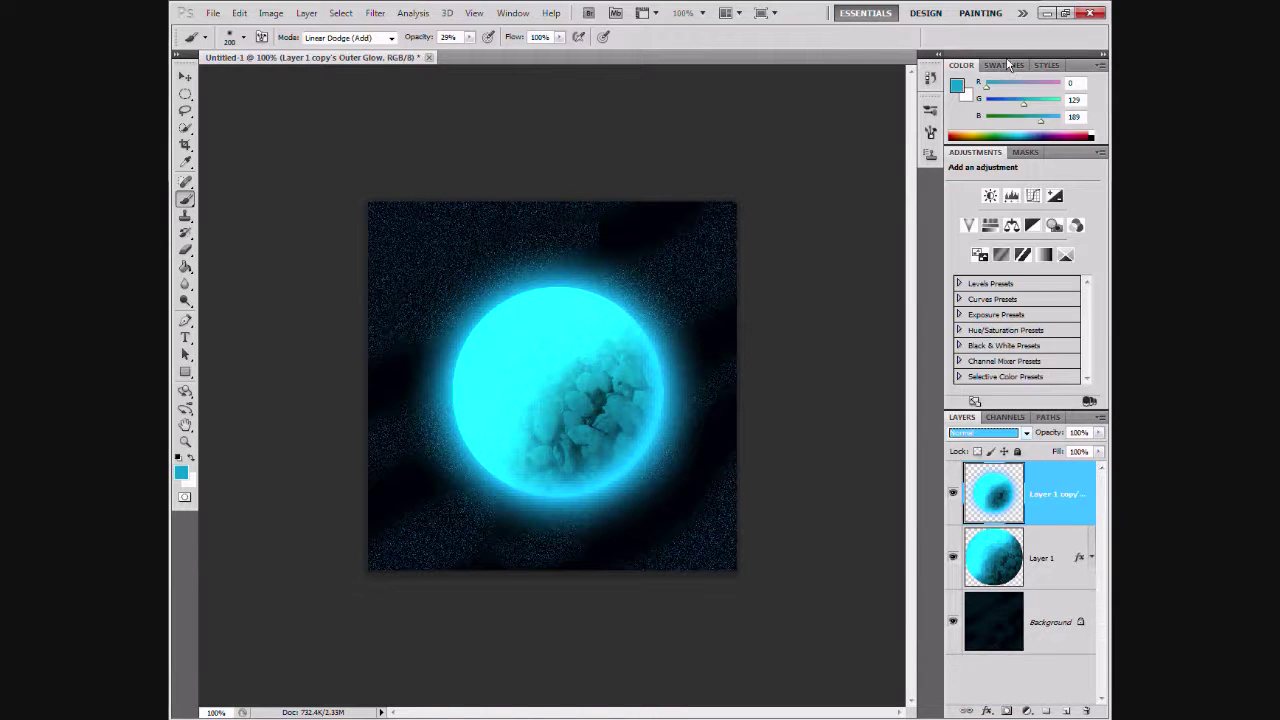
pyautogui.press('e')
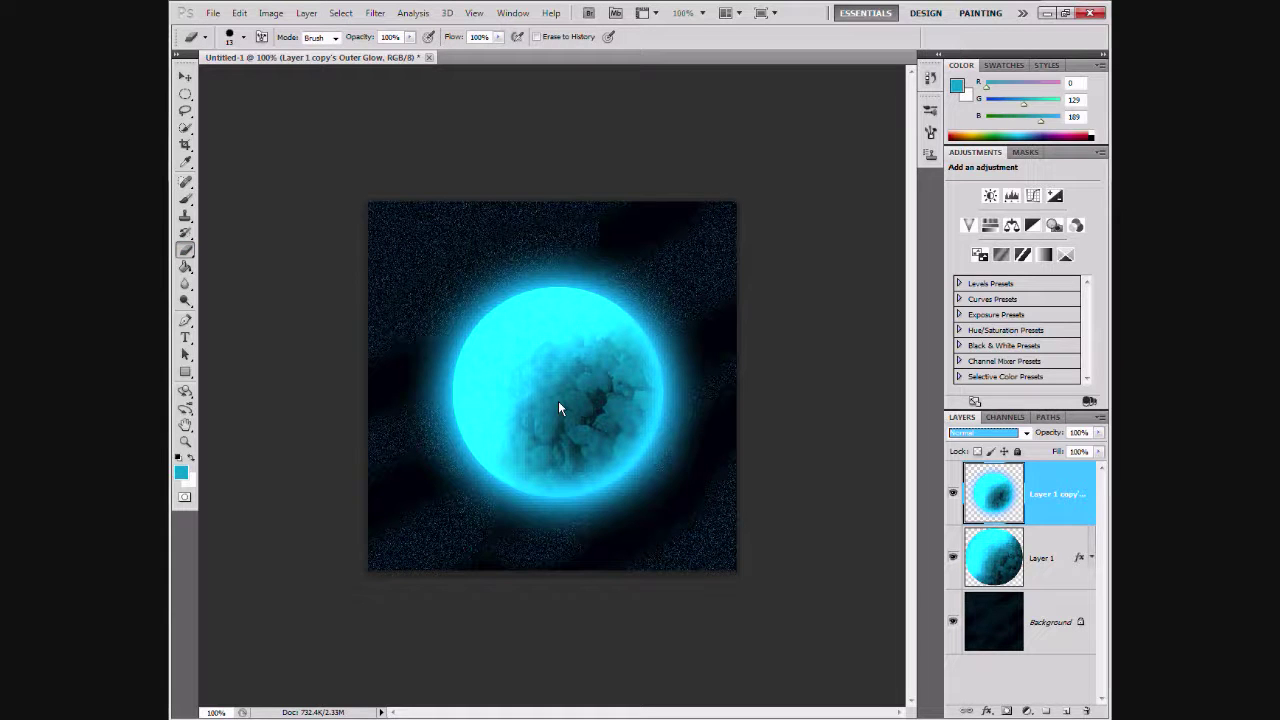
pyautogui.click(243, 37)
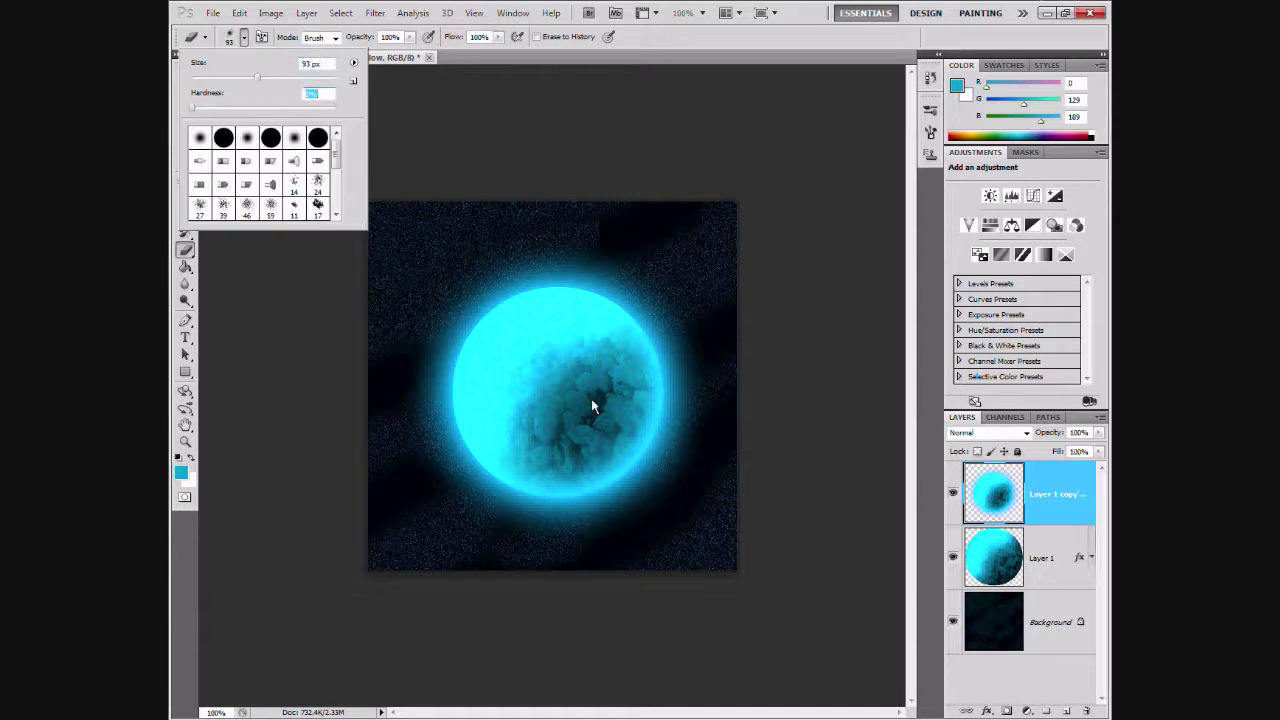
pyautogui.moveTo(624, 377)
pyautogui.mouseDown()
pyautogui.moveTo(556, 390)
pyautogui.moveTo(463, 277)
pyautogui.moveTo(586, 249)
pyautogui.moveTo(345, 291)
pyautogui.mouseUp()
# - Try merging the glow layer down and adding a layer, undo both, and reselect Layer 1
pyautogui.press('v')
pyautogui.rightClick(1082, 502)
pyautogui.click(1012, 460)
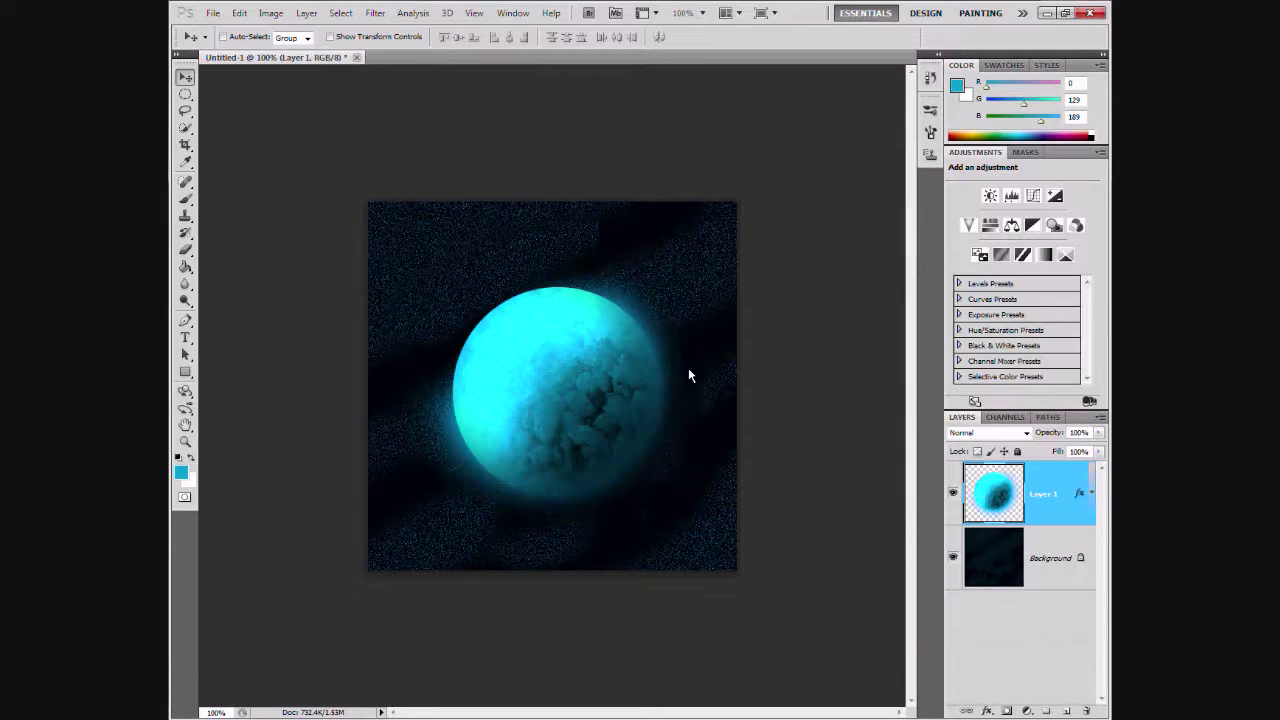
pyautogui.hotkey('ctrl', 'z')
pyautogui.click(1066, 710)
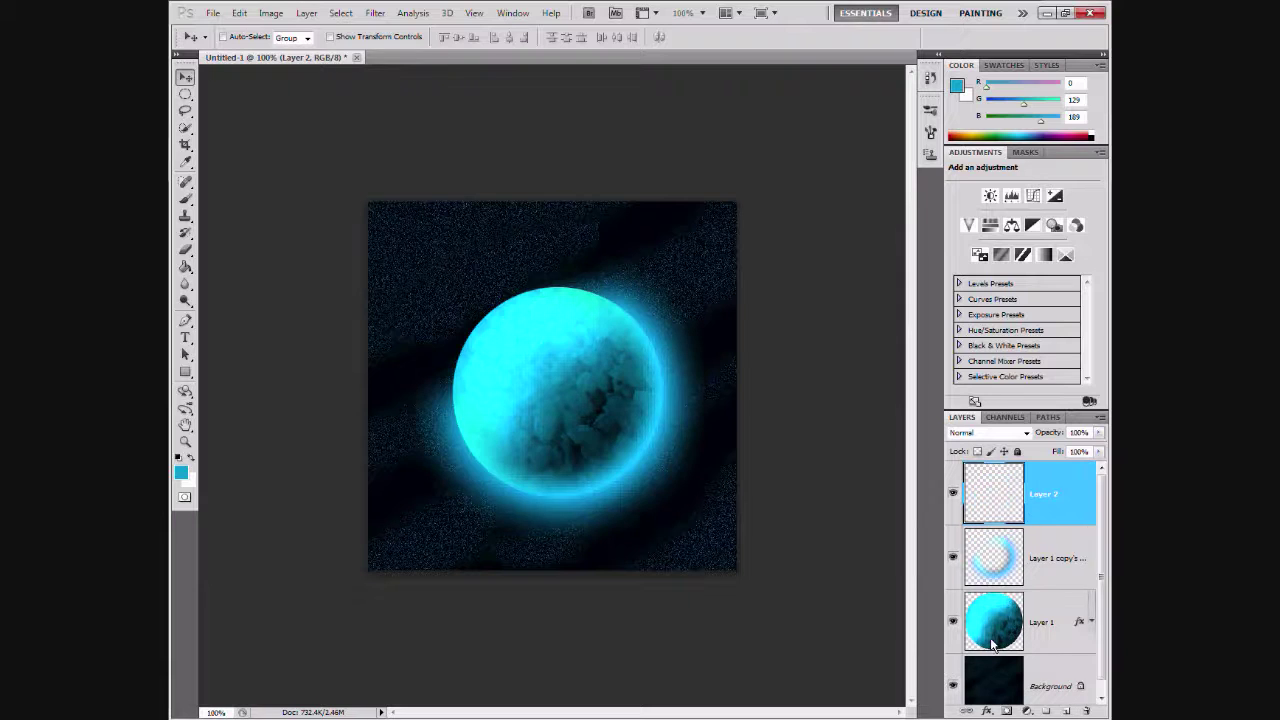
pyautogui.hotkey('ctrl', 'z')
pyautogui.click(1091, 558)
# - Duplicate Layer 1 and apply the Emboss filter to the copy
pyautogui.hotkey('ctrl', 'j')
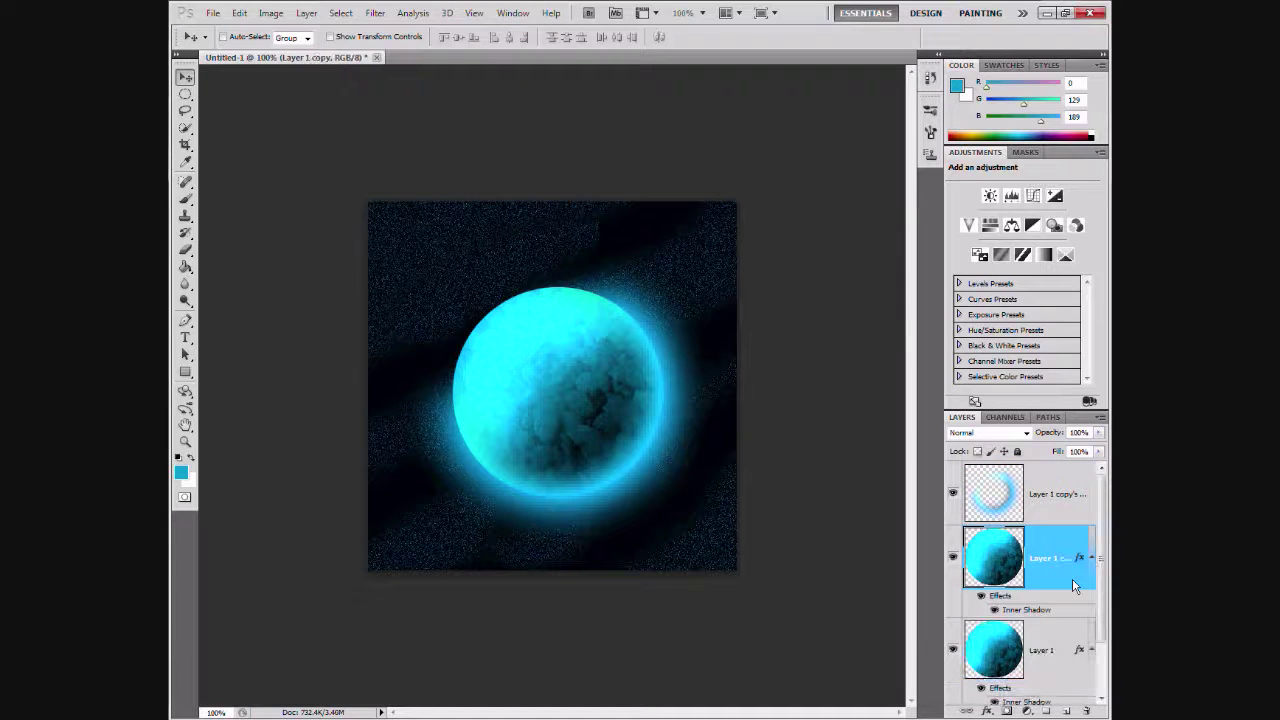
pyautogui.click(375, 12)
pyautogui.click(571, 277)
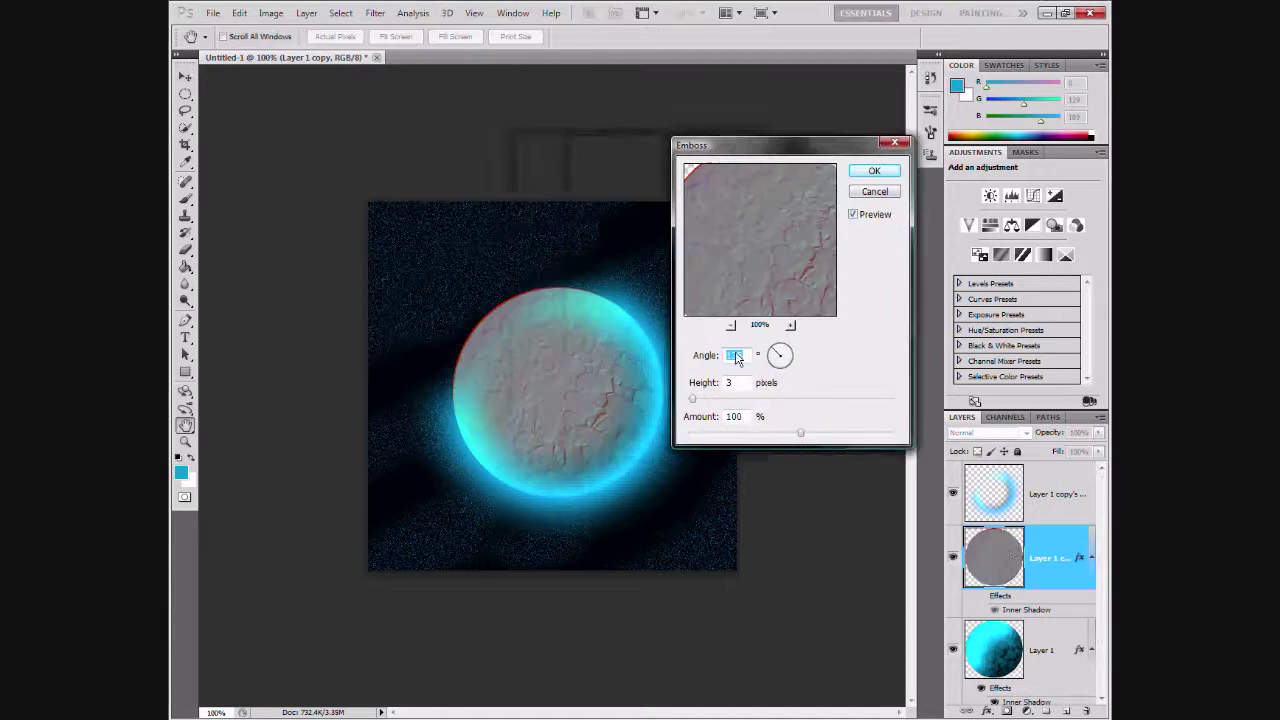
pyautogui.press('Return')
# - Duplicate the embossed layer and set the upper copy's blend mode to Screen
pyautogui.press('v')
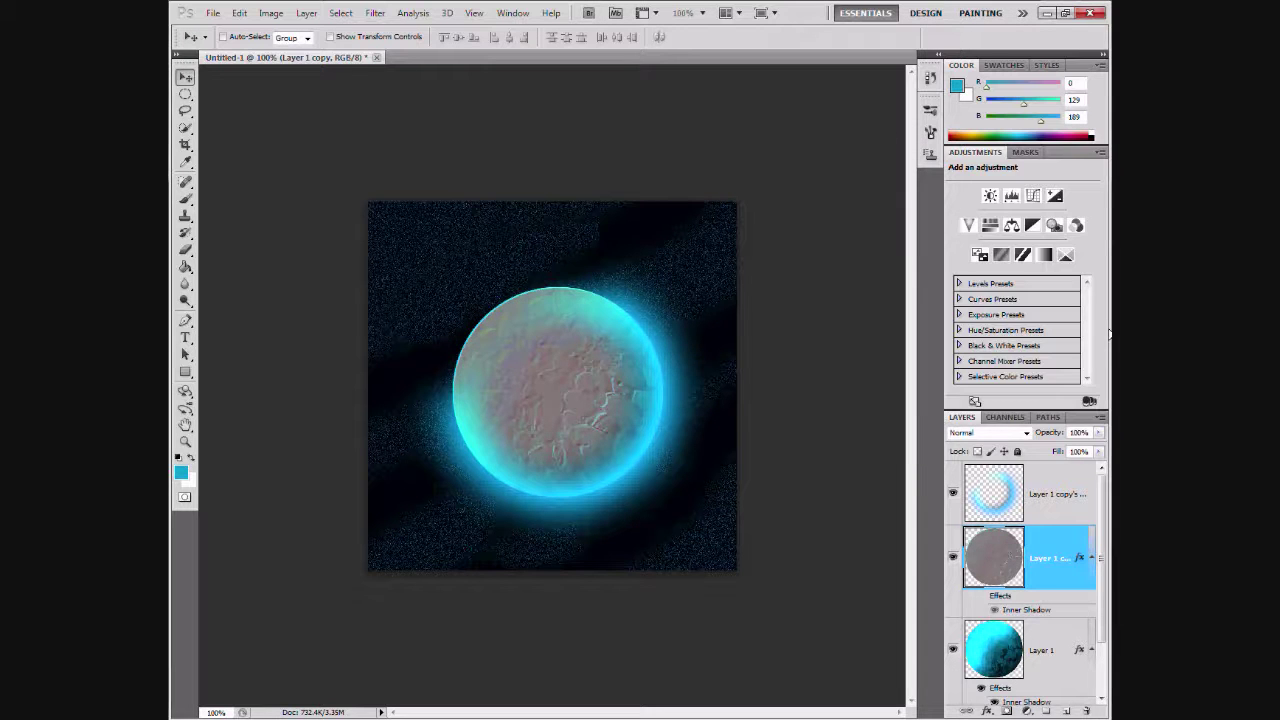
pyautogui.hotkey('ctrl', 'j')
pyautogui.click(985, 432)
pyautogui.click(990, 101)
pyautogui.click(985, 432)
pyautogui.click(990, 183)
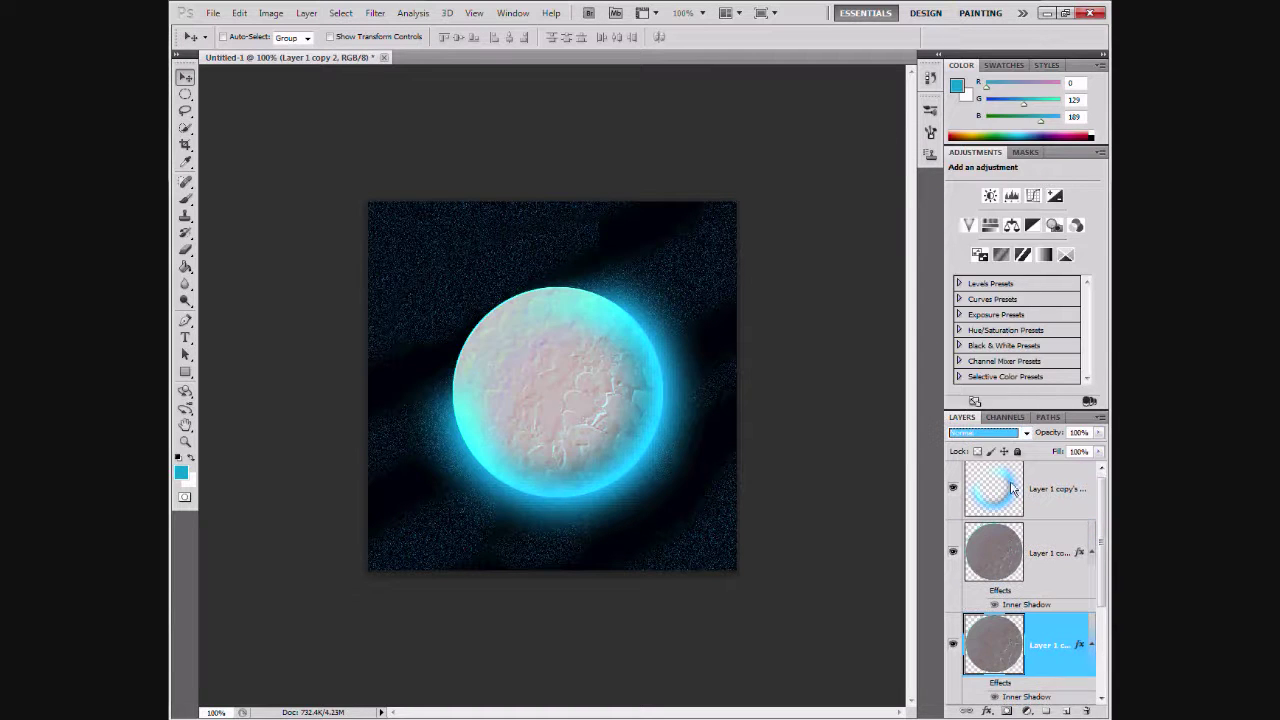
pyautogui.click(1045, 552)
pyautogui.hotkey('ctrl', 'l')
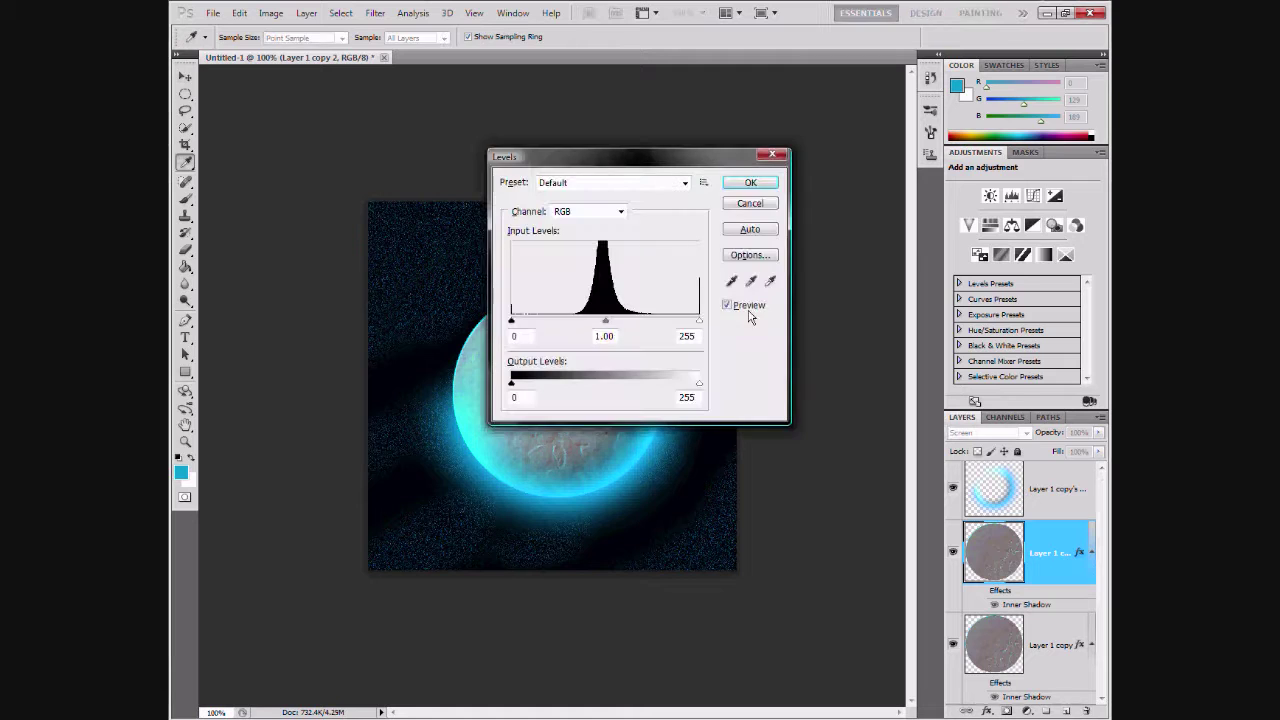
# - Tint the middle embossed layer with Levels by grey-point sampling the planet
pyautogui.click(770, 281)
pyautogui.moveTo(620, 156); pyautogui.dragTo(842, 155)
pyautogui.click(406, 371)
pyautogui.click(580, 371)
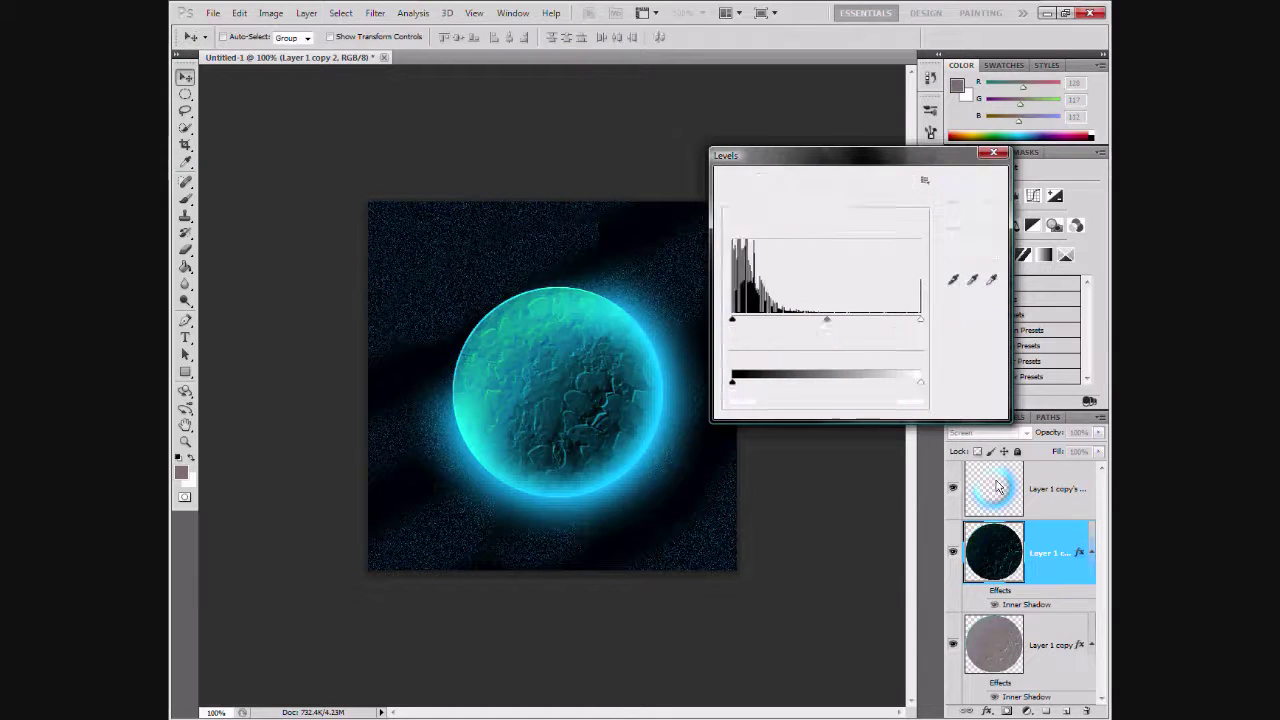
pyautogui.click(971, 181)
# - Adjust the bottom embossed layer's Levels with several grey-point samples on the planet
pyautogui.click(1045, 645)
pyautogui.hotkey('ctrl', 'l')
pyautogui.click(971, 280)
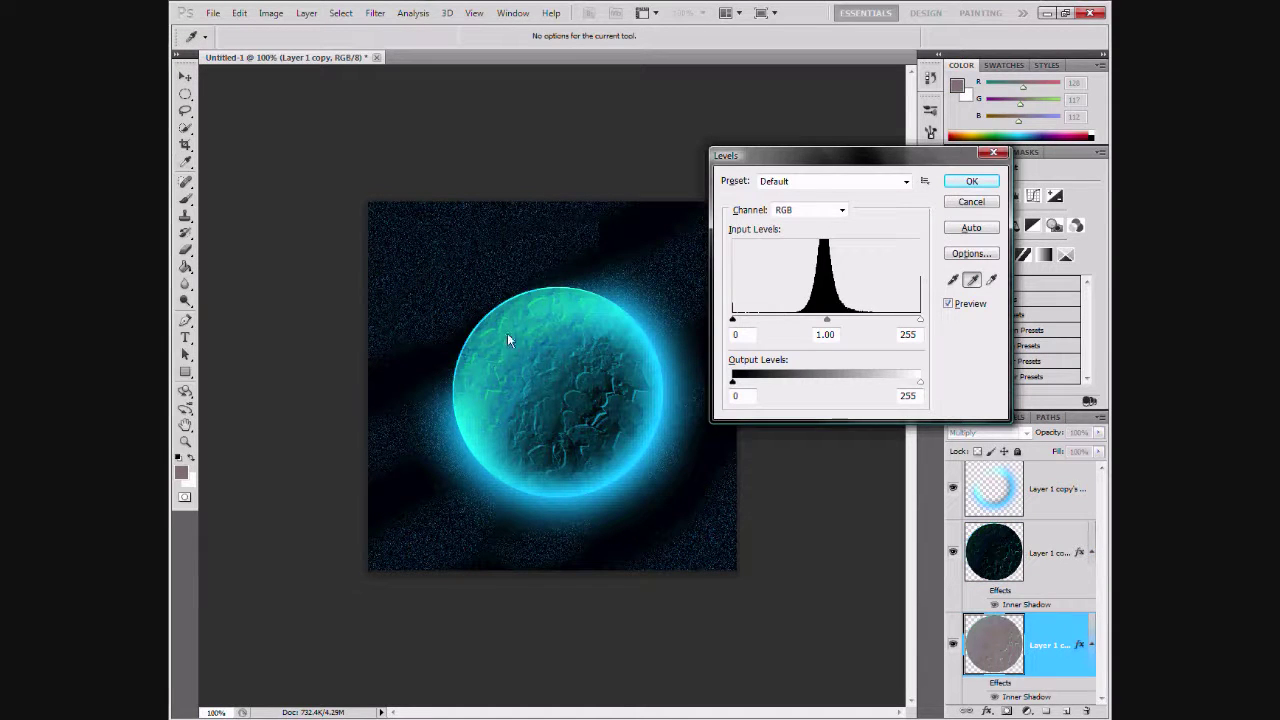
pyautogui.click(540, 336)
pyautogui.click(676, 502)
pyautogui.click(520, 490)
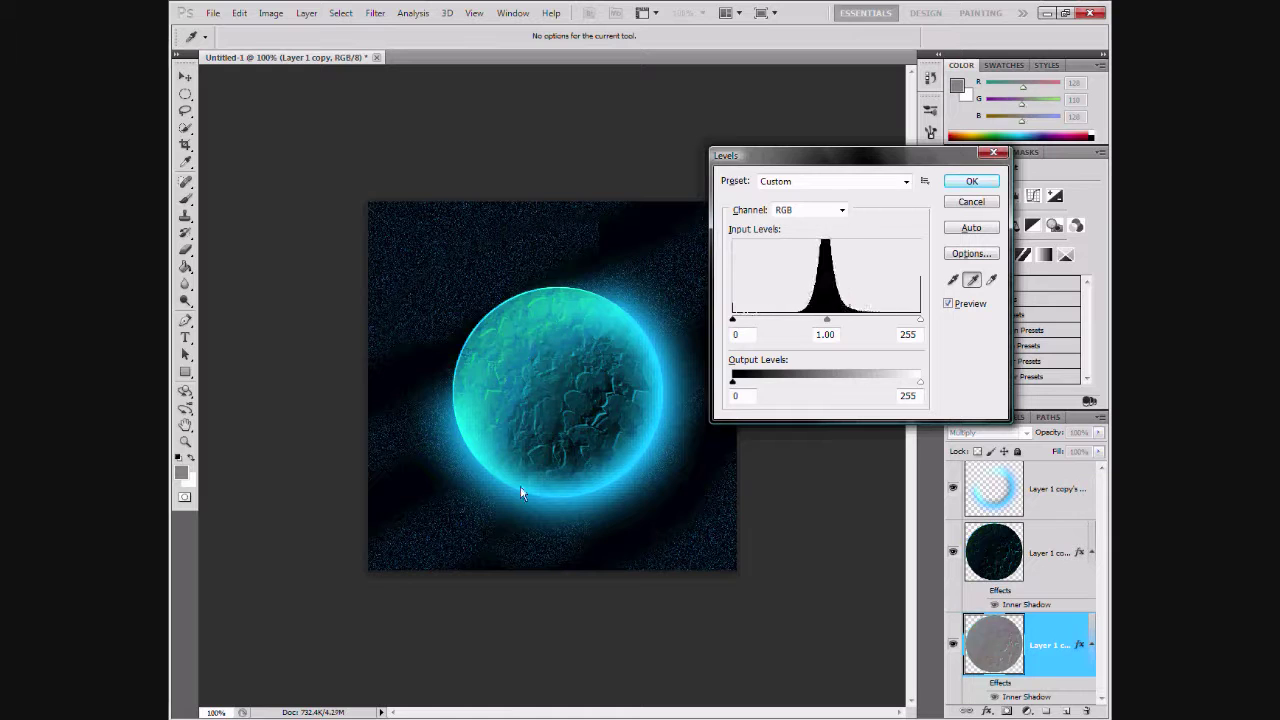
pyautogui.click(971, 181)
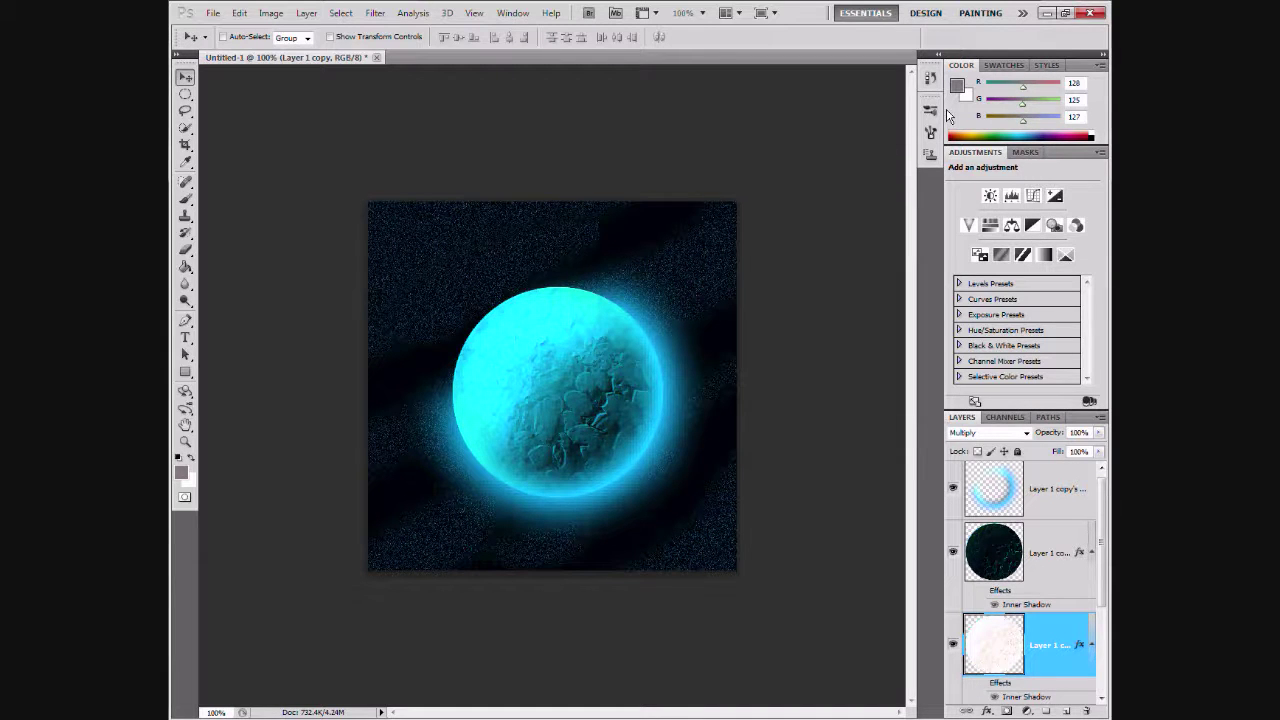
# - Step through the embossed layers and select the top glow ring layer
pyautogui.click(1036, 565)
pyautogui.hotkey('alt', '[')
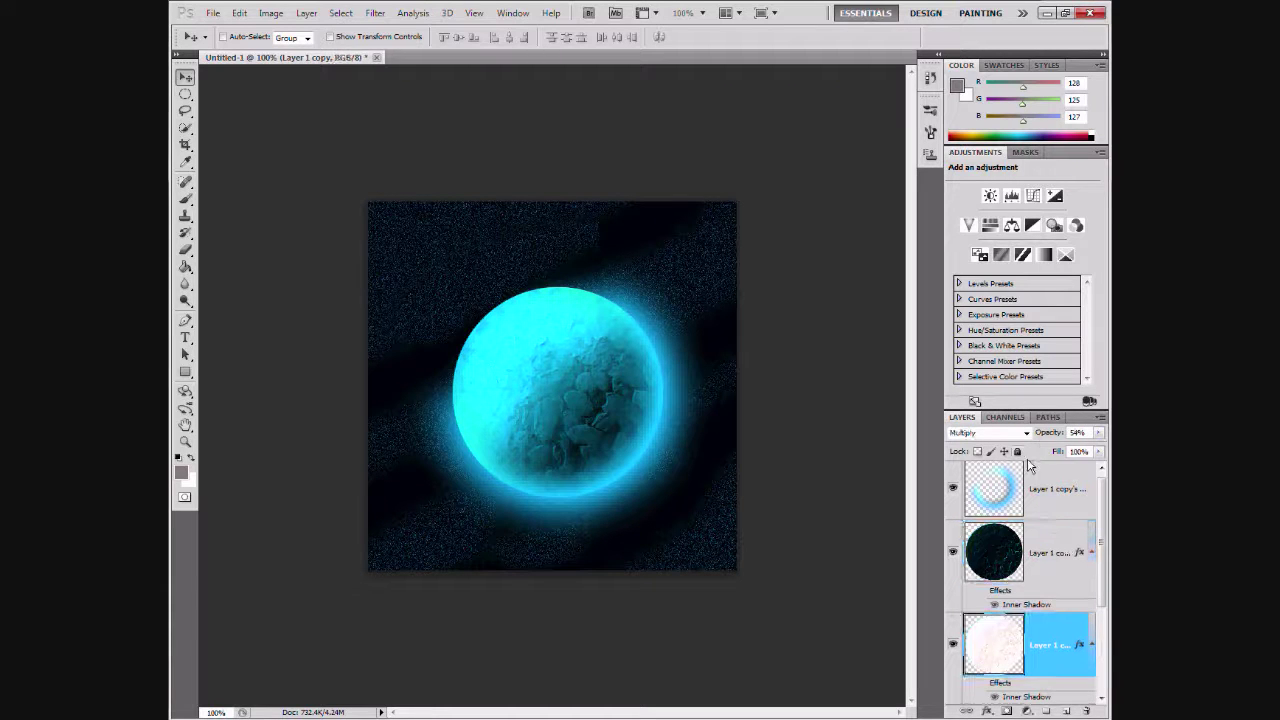
pyautogui.click(1056, 495)
pyautogui.click(383, 18)
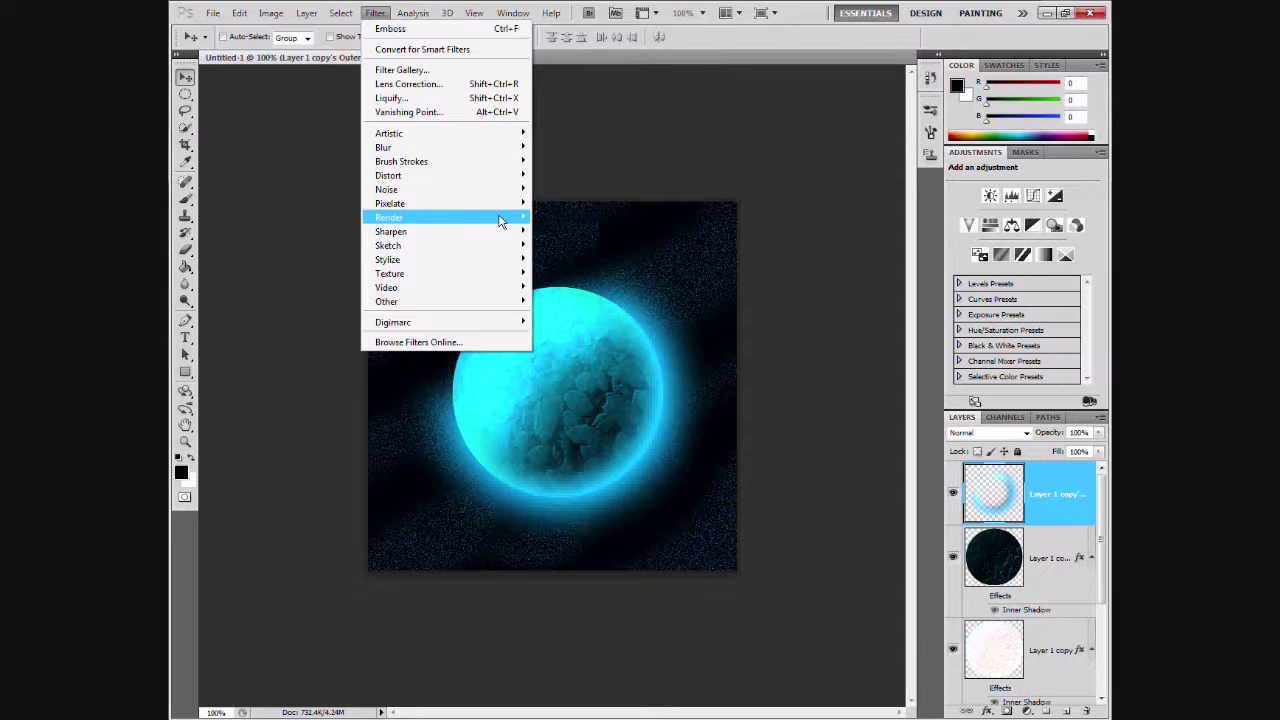
# - Fill the top layer with grey clouds and apply Difference Clouds twice
pyautogui.click(548, 220)
pyautogui.click(375, 12)
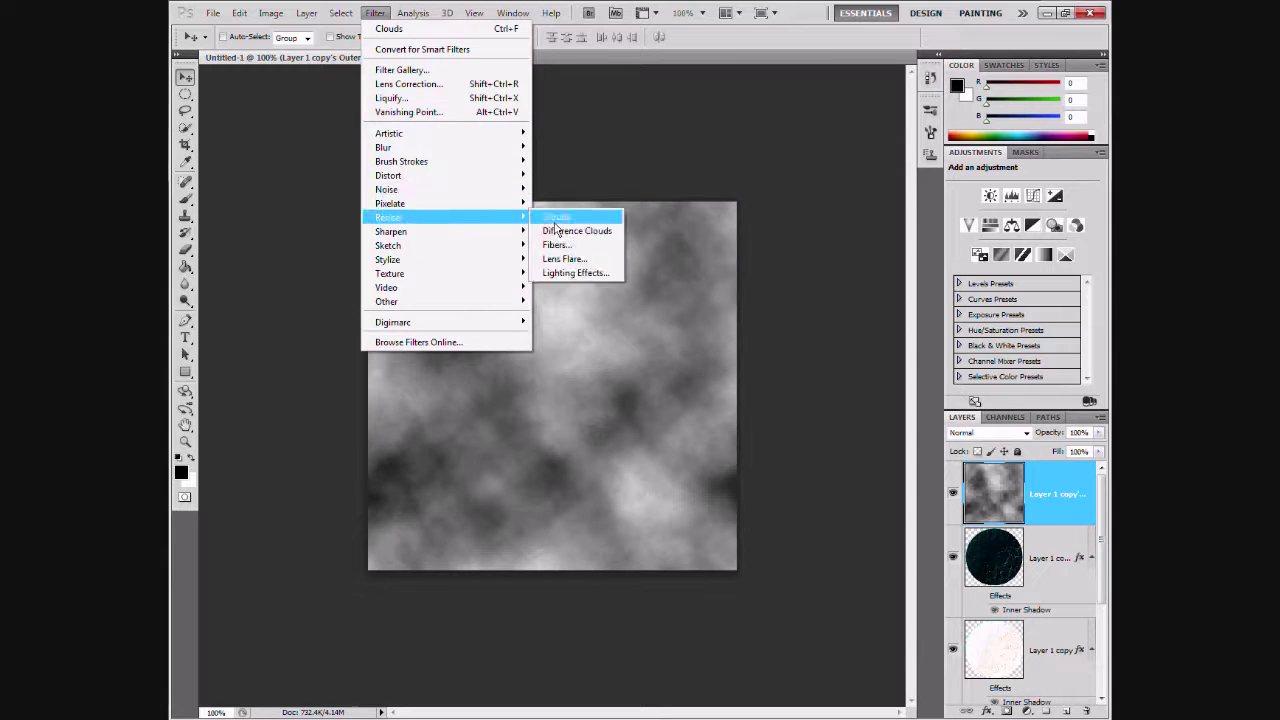
pyautogui.click(572, 232)
pyautogui.hotkey('ctrl', 'f')
pyautogui.hotkey('ctrl', 'f')
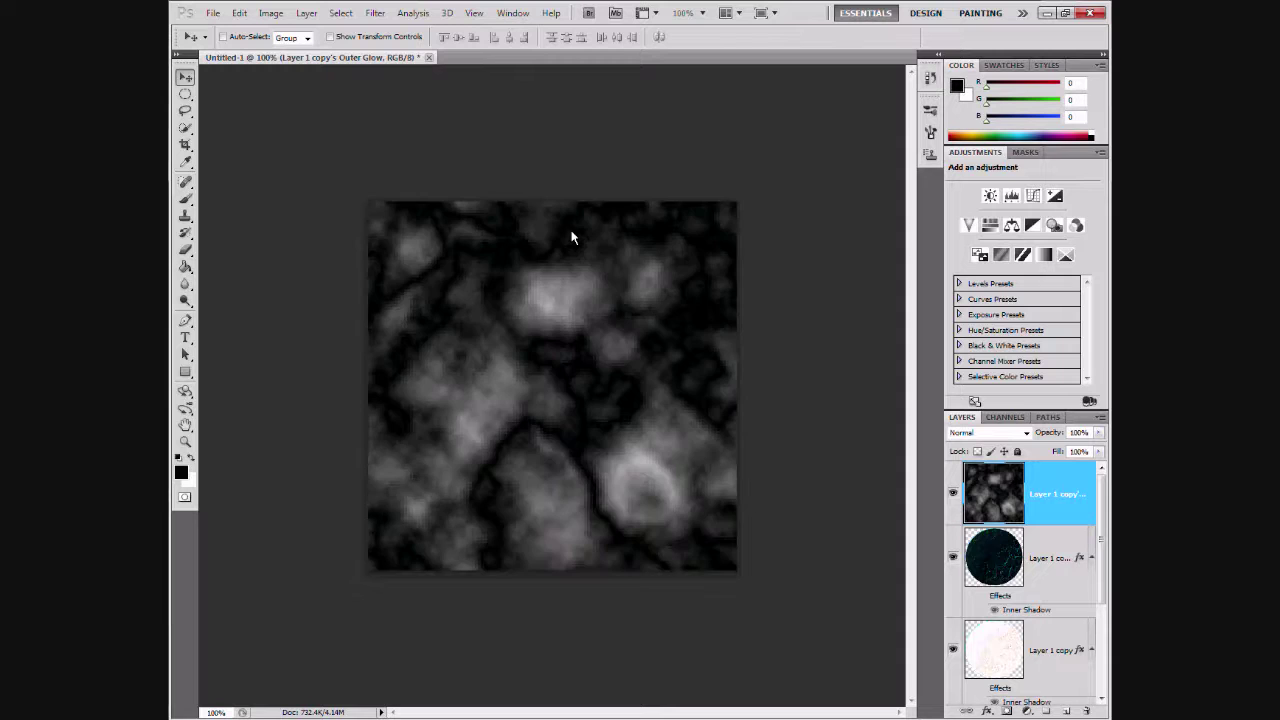
pyautogui.hotkey('ctrl', 'f')
pyautogui.hotkey('ctrl', 'f')
pyautogui.hotkey('ctrl', 'f')
pyautogui.hotkey('ctrl', 'f')
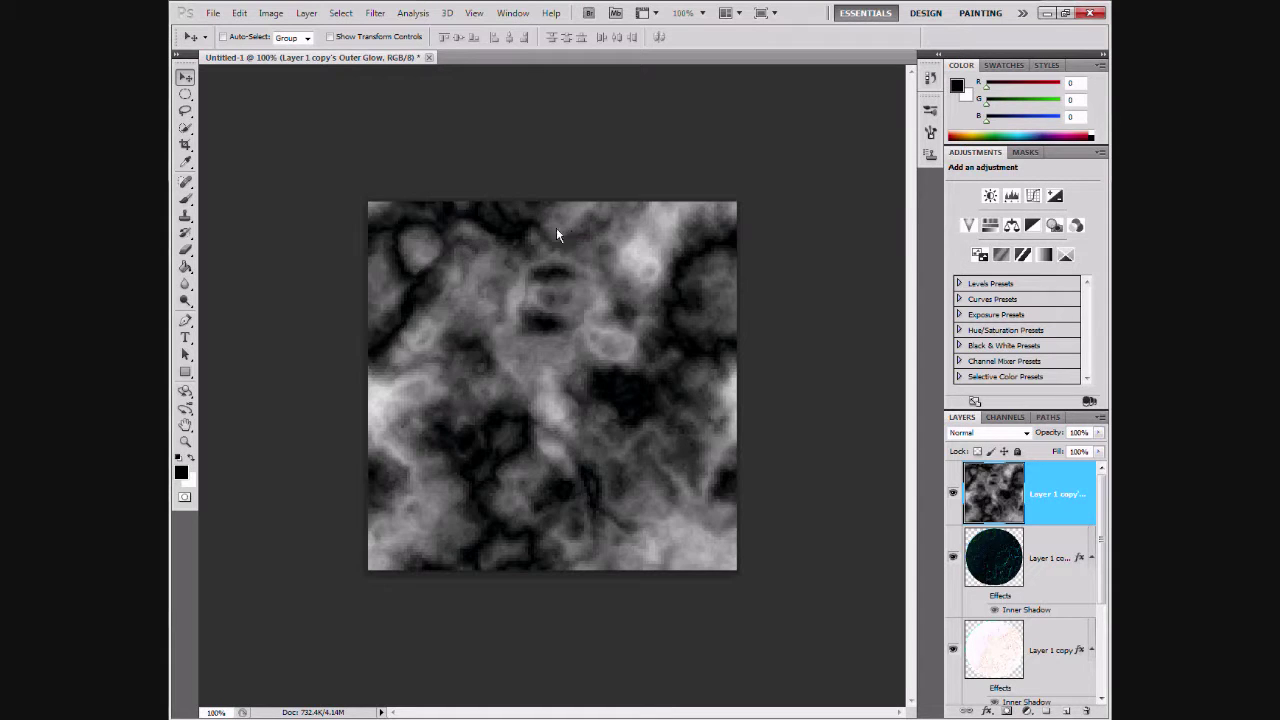
# - Twirl the cloud texture into a swirl with a larger twirl angle
pyautogui.click(375, 12)
pyautogui.click(556, 300)
pyautogui.moveTo(594, 410); pyautogui.dragTo(650, 410)
pyautogui.click(745, 181)
# - Erase the swirl's centre over the planet and its corners and edges
pyautogui.click(185, 252)
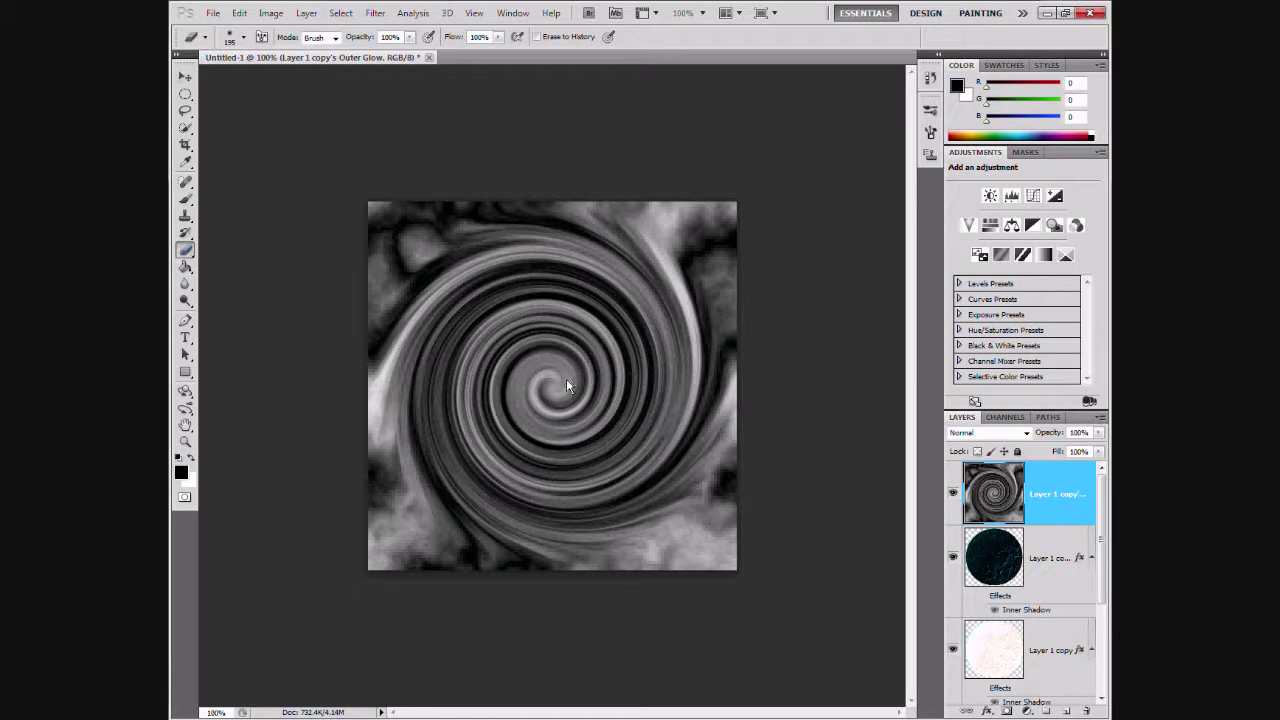
pyautogui.press('[')
pyautogui.press('[')
pyautogui.press('[')
pyautogui.click(551, 386)
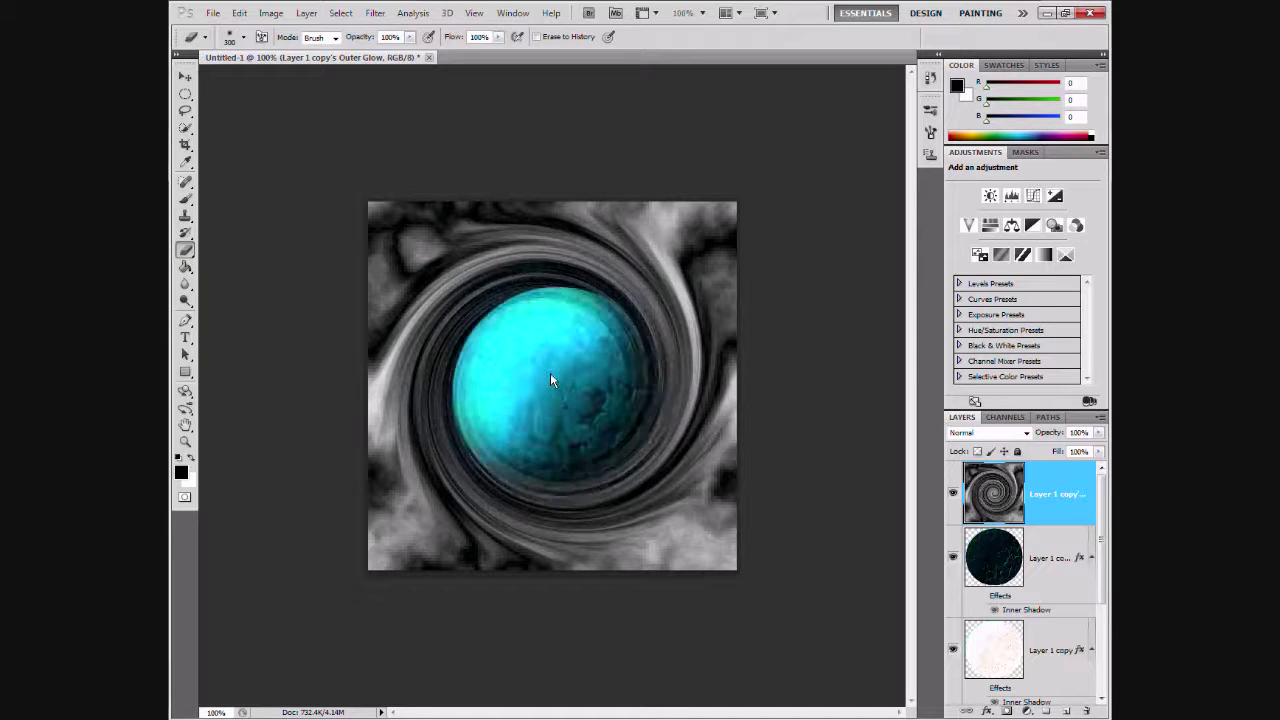
pyautogui.press('[')
pyautogui.press('[')
pyautogui.press('[')
pyautogui.moveTo(510, 215)
pyautogui.mouseDown()
pyautogui.moveTo(371, 271)
pyautogui.moveTo(779, 332)
pyautogui.moveTo(774, 280)
pyautogui.moveTo(718, 566)
pyautogui.mouseUp()
pyautogui.moveTo(606, 591)
pyautogui.mouseDown()
pyautogui.moveTo(357, 431)
pyautogui.moveTo(371, 443)
pyautogui.moveTo(753, 320)
pyautogui.mouseUp()
# - Squash the swirl into a flat, tilted ring and move it onto the planet
pyautogui.hotkey('ctrl', 't')
pyautogui.moveTo(552, 201)
pyautogui.mouseDown()
pyautogui.moveTo(549, 421)
pyautogui.moveTo(552, 406)
pyautogui.mouseUp()
pyautogui.moveTo(760, 597)
pyautogui.mouseDown()
pyautogui.moveTo(657, 543)
pyautogui.moveTo(666, 457)
pyautogui.mouseUp()
pyautogui.press('Return')
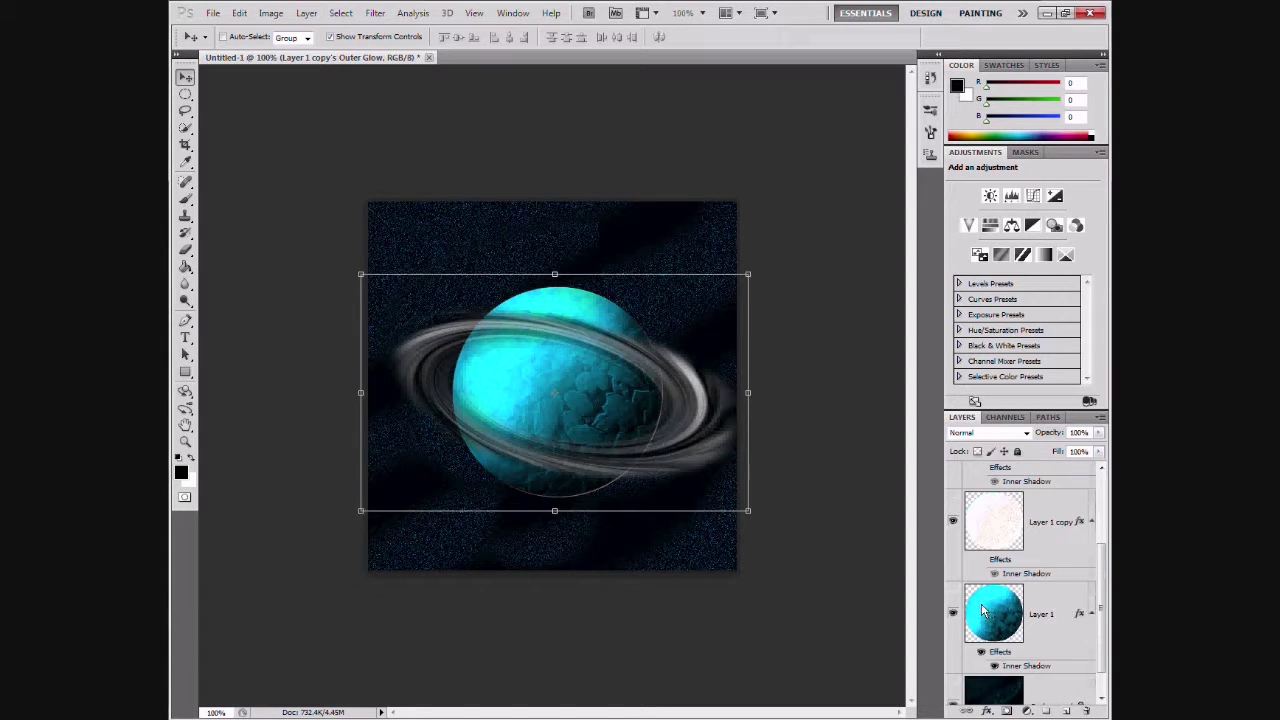
# - Undo the later eraser edits by reverting History to the ring's Free Transform state
pyautogui.hotkey('ctrl', 'alt', 'z')
pyautogui.hotkey('ctrl', 'alt', 'z')
pyautogui.hotkey('ctrl', 'alt', 'z')
pyautogui.hotkey('ctrl', 'alt', 'z')
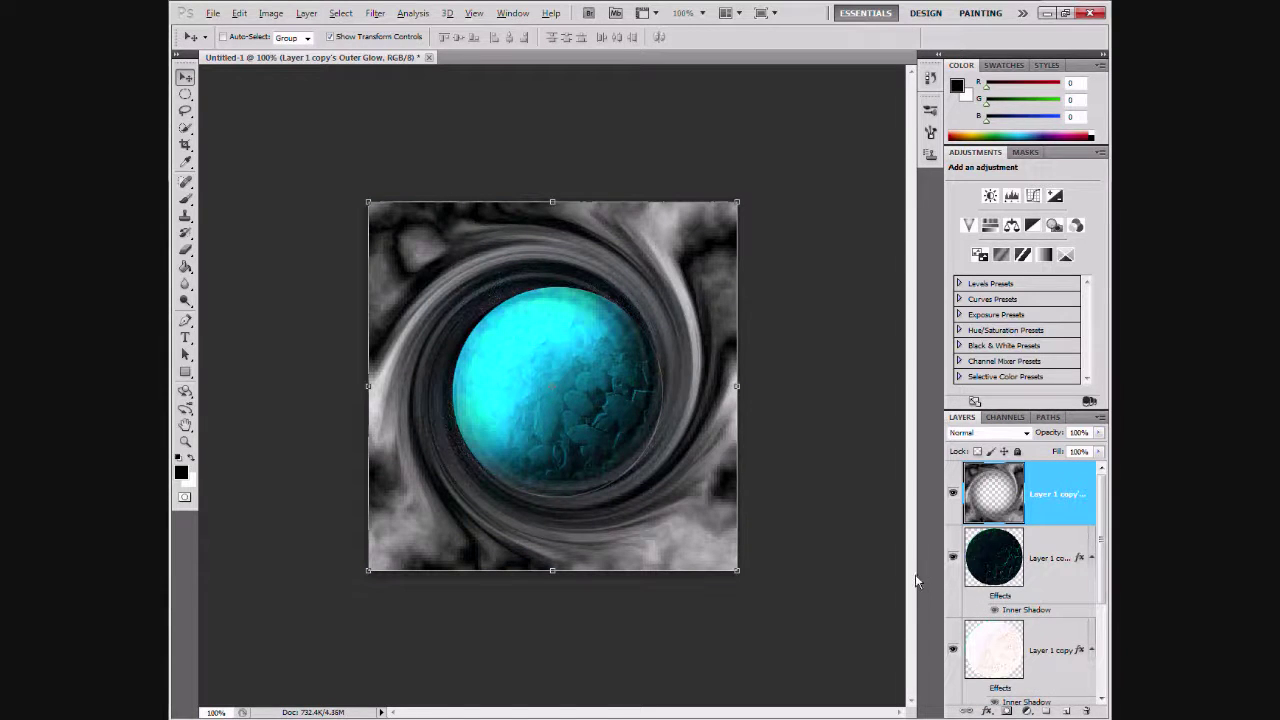
pyautogui.hotkey('ctrl', 'alt', 'z')
pyautogui.click(930, 77)
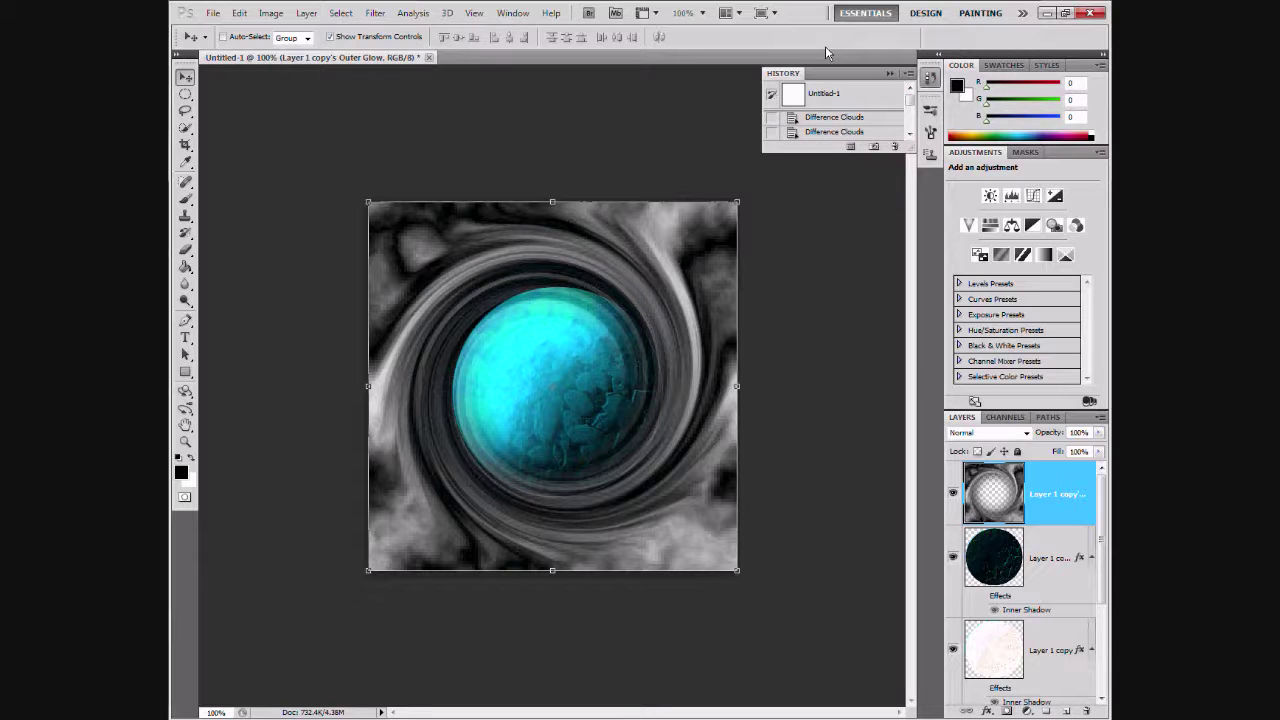
pyautogui.moveTo(830, 73); pyautogui.dragTo(760, 100)
pyautogui.moveTo(852, 180); pyautogui.dragTo(884, 650)
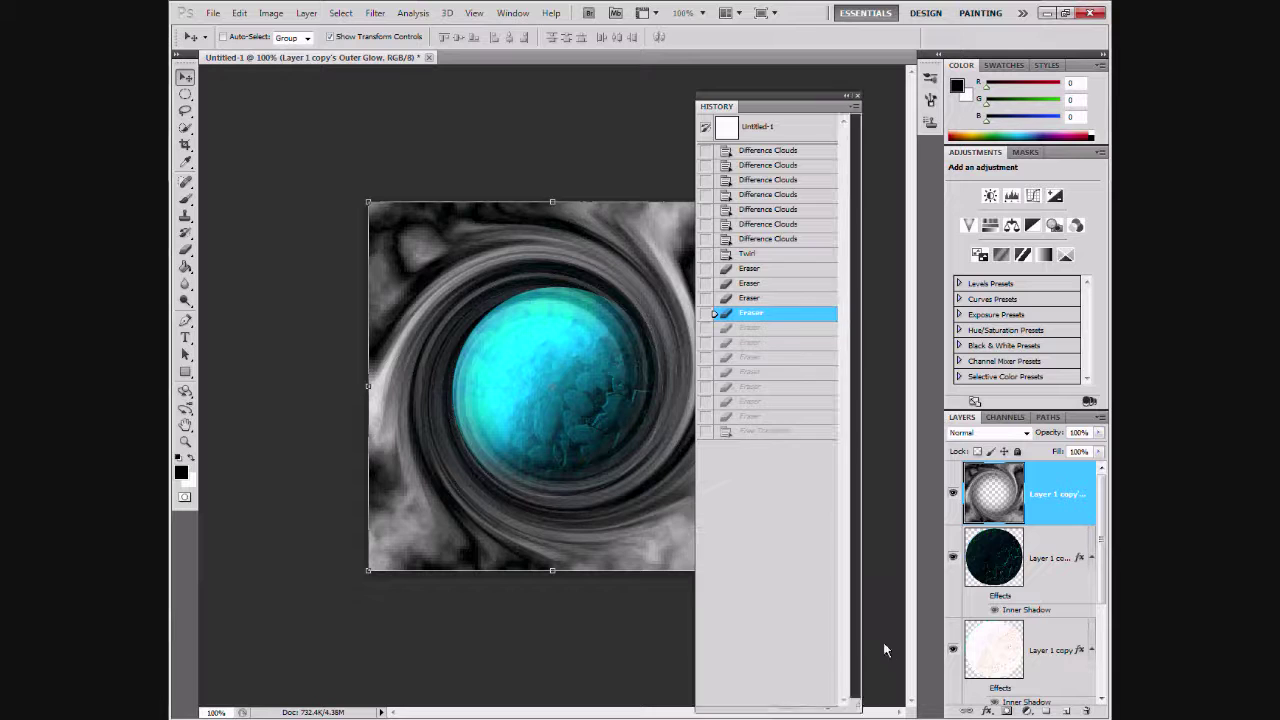
pyautogui.click(765, 408)
pyautogui.moveTo(780, 103)
pyautogui.mouseDown()
pyautogui.moveTo(870, 117)
pyautogui.moveTo(880, 150)
pyautogui.moveTo(893, 97)
pyautogui.moveTo(933, 78)
pyautogui.mouseUp()
pyautogui.click(933, 78)
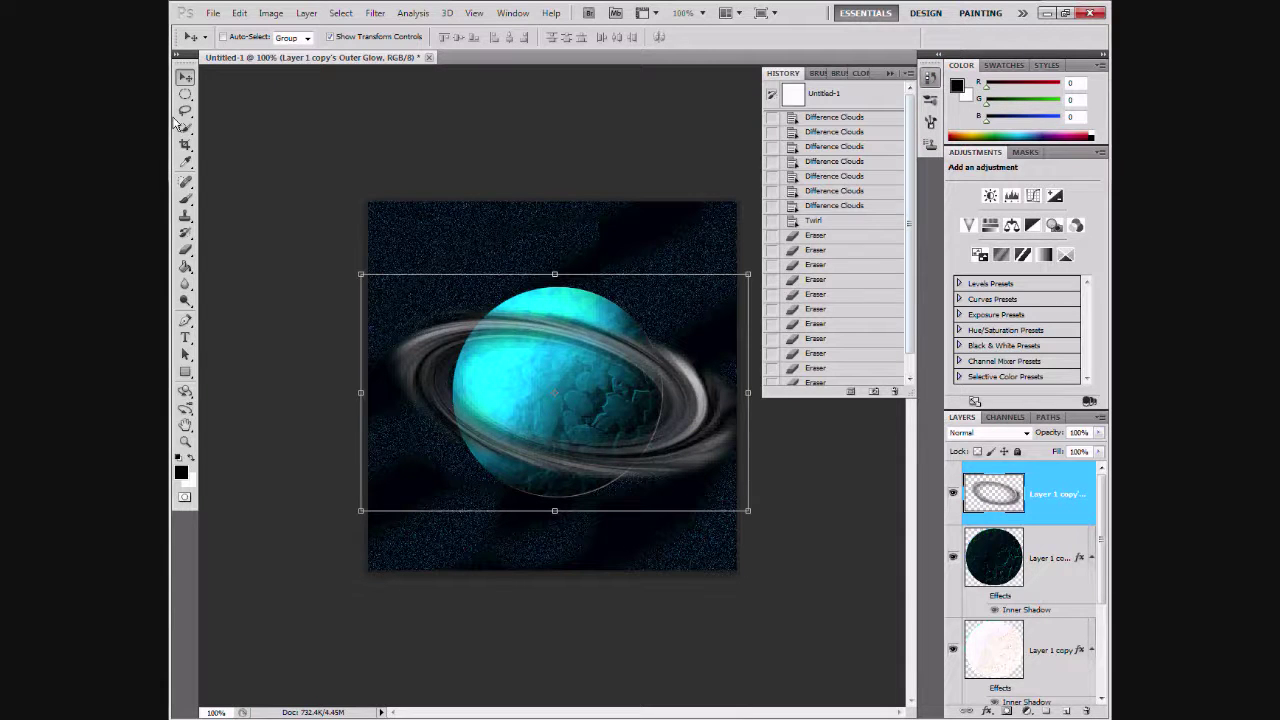
# - Duplicate the ring layer twice and merge the copies into one brighter ring
pyautogui.hotkey('ctrl', 'j')
pyautogui.click(889, 73)
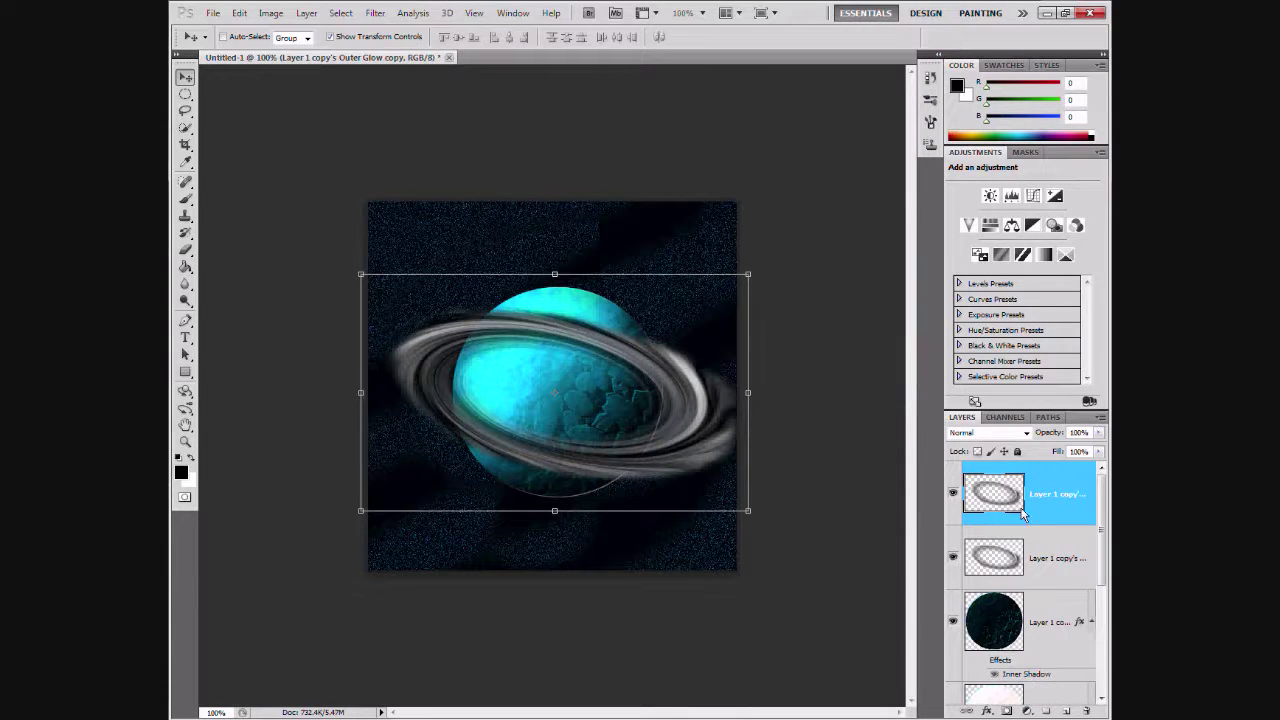
pyautogui.hotkey('ctrl', 'j')
pyautogui.keyDown('shift'); pyautogui.click(1076, 640); pyautogui.keyUp('shift')
pyautogui.hotkey('ctrl', 'e')
# - Erase the ring where it crosses the planet's upper face, using the planet's outline selection
pyautogui.keyDown('ctrl'); pyautogui.click(993, 557); pyautogui.keyUp('ctrl')
pyautogui.click(185, 250)
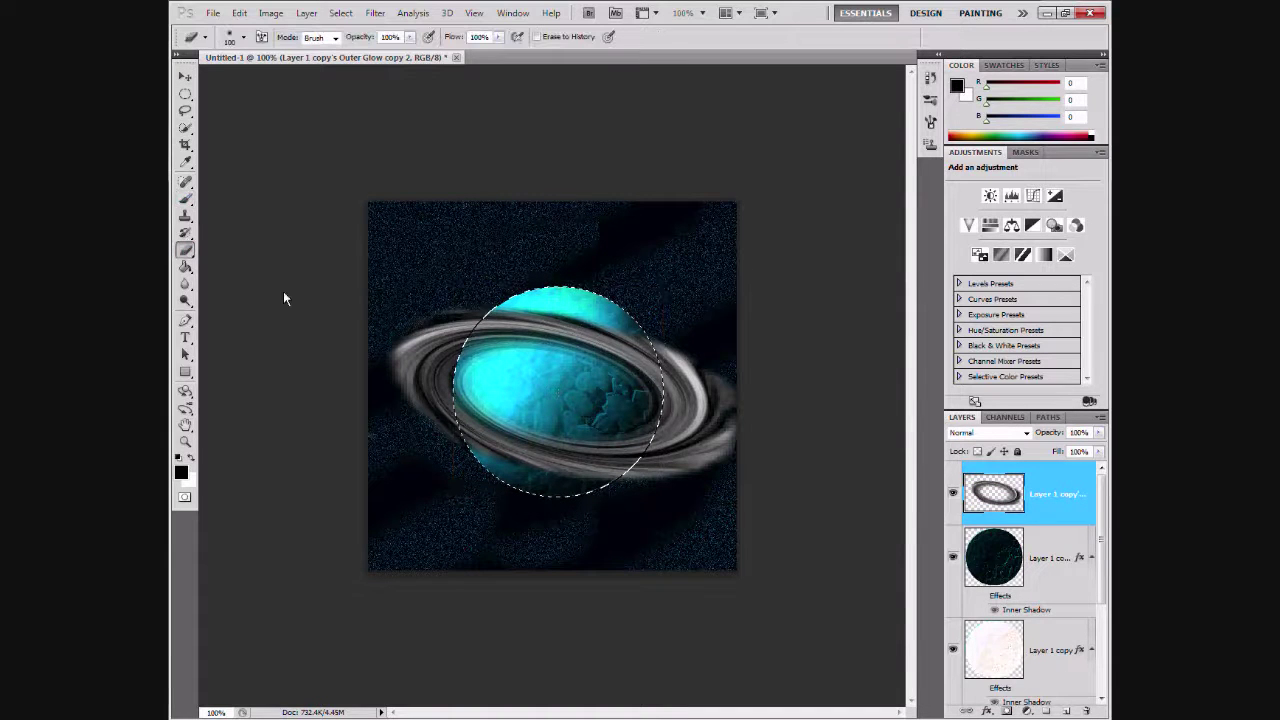
pyautogui.moveTo(466, 318)
pyautogui.mouseDown()
pyautogui.moveTo(626, 351)
pyautogui.moveTo(650, 390)
pyautogui.moveTo(460, 318)
pyautogui.mouseUp()
pyautogui.hotkey('ctrl', 'd')
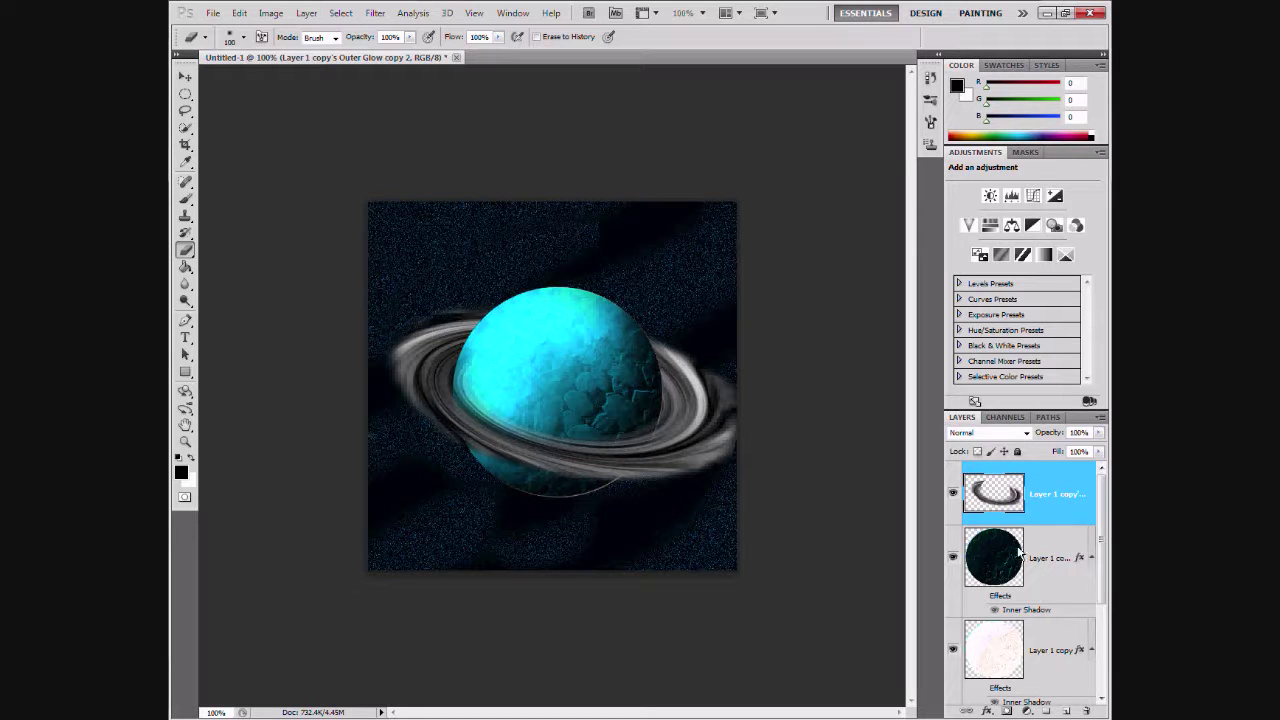
# - Group the merged ring and planet layers into Group 1
pyautogui.click(1060, 640)
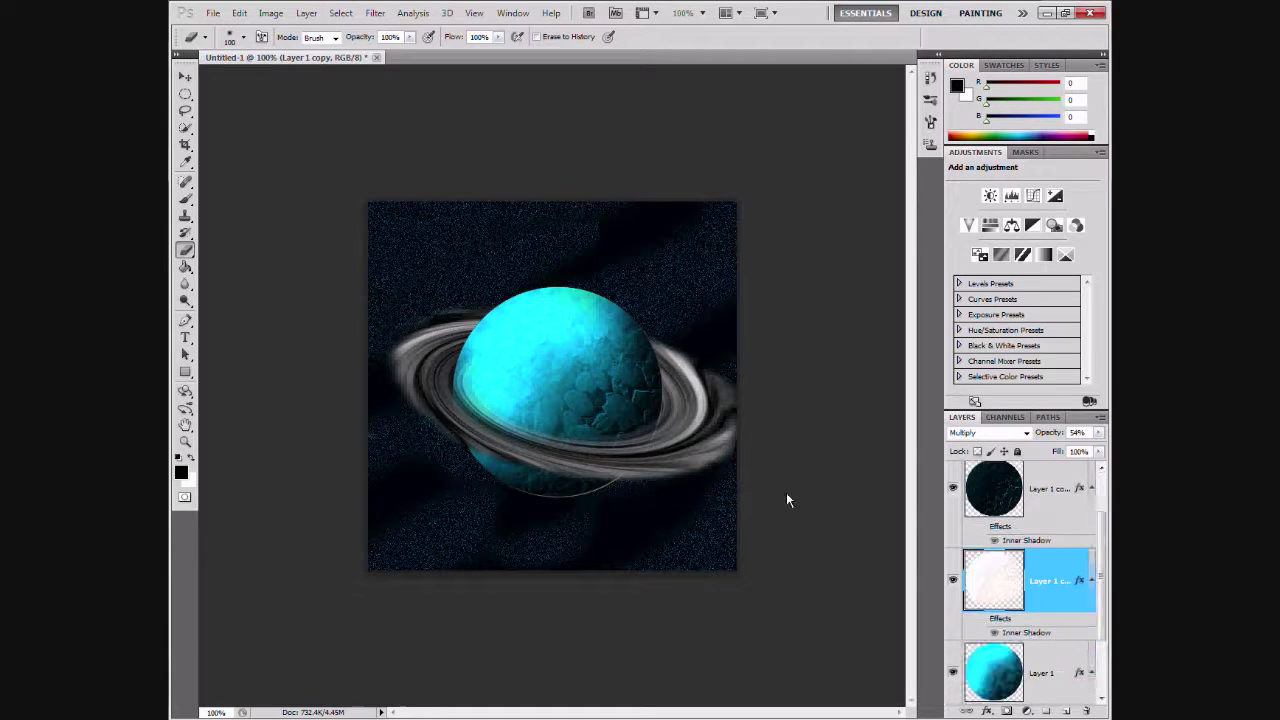
pyautogui.click(976, 482)
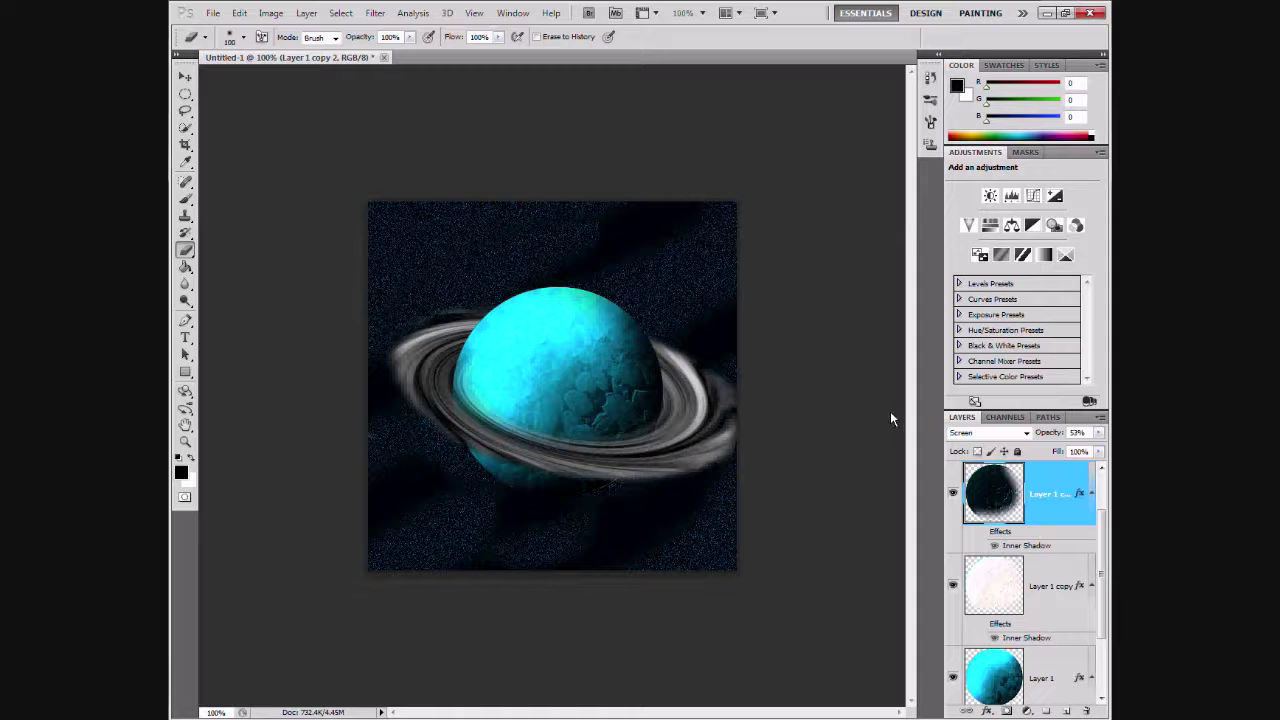
pyautogui.scroll(1, 990, 470)
pyautogui.click(1058, 496)
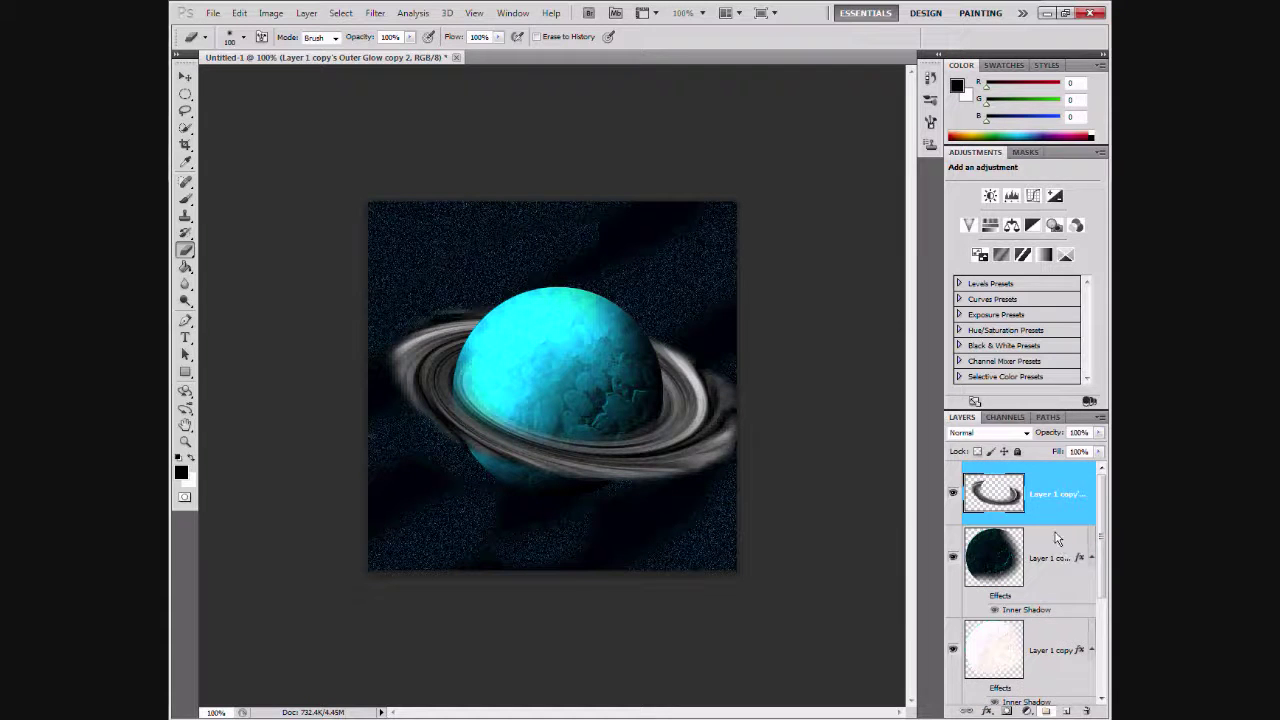
pyautogui.keyDown('shift'); pyautogui.click(1044, 644); pyautogui.keyUp('shift')
pyautogui.hotkey('ctrl', 'g')
pyautogui.click(968, 470)
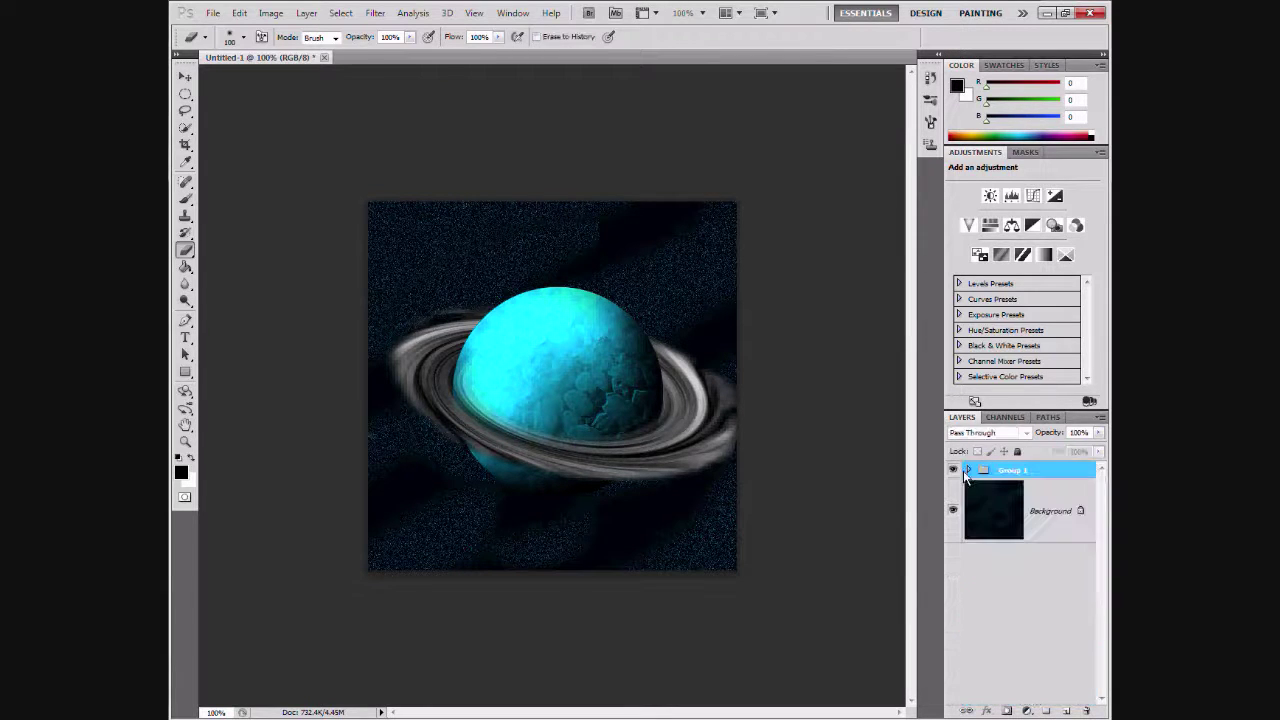
# - Flip Group 1 vertically, rotate it about 12°, move it up, and add an empty layer
pyautogui.press('v')
pyautogui.hotkey('ctrl', 't')
pyautogui.rightClick(620, 437)
pyautogui.click(650, 658)
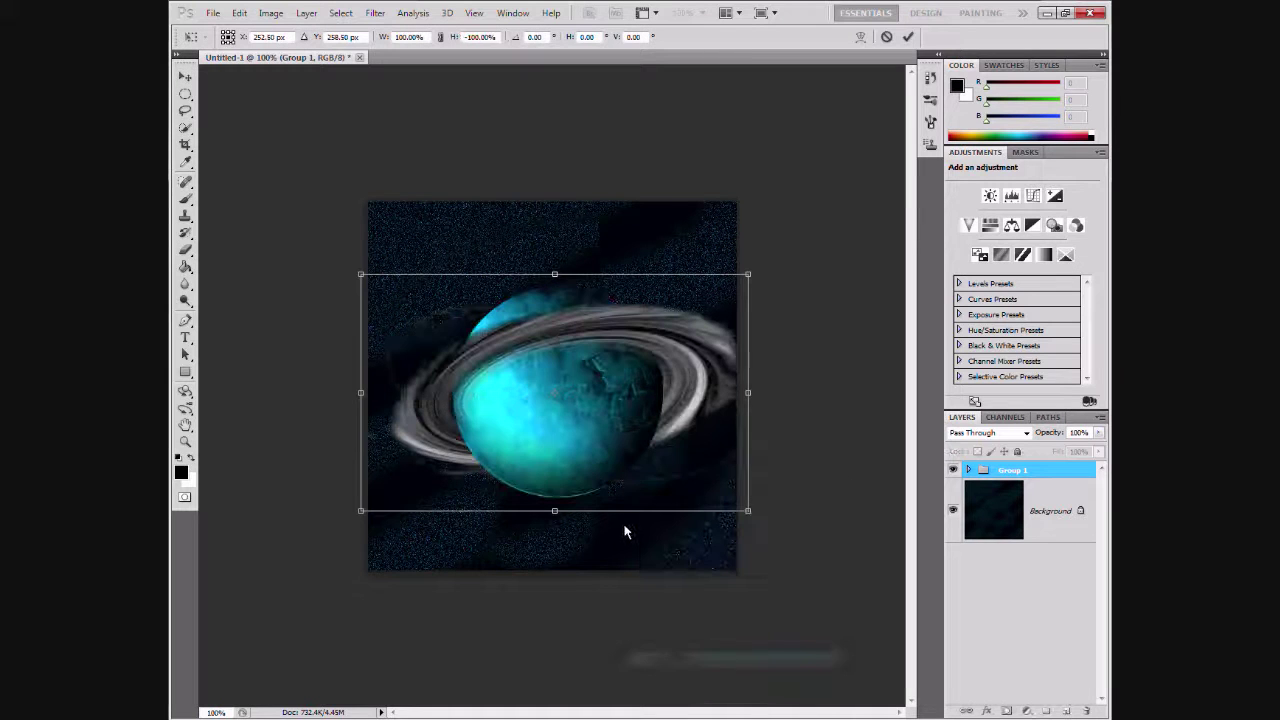
pyautogui.moveTo(779, 522); pyautogui.dragTo(631, 482)
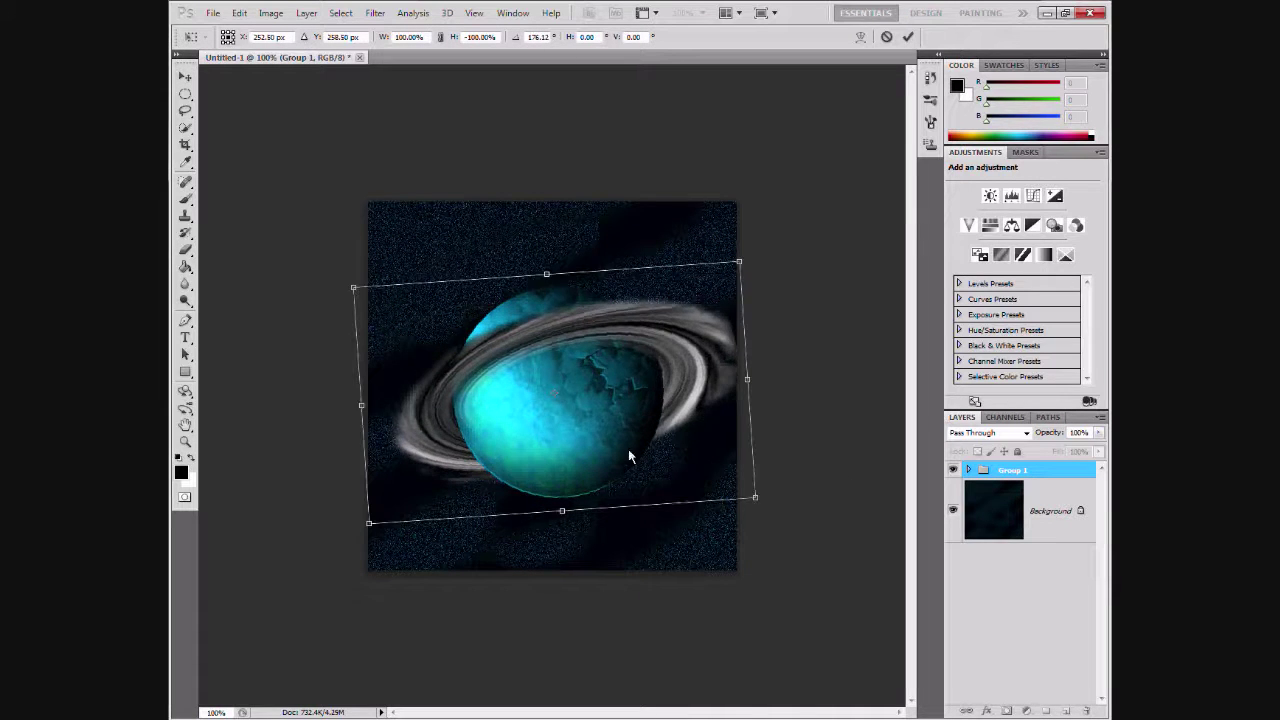
pyautogui.press('Return')
pyautogui.moveTo(608, 400)
pyautogui.mouseDown()
pyautogui.moveTo(639, 377)
pyautogui.moveTo(609, 368)
pyautogui.moveTo(624, 373)
pyautogui.mouseUp()
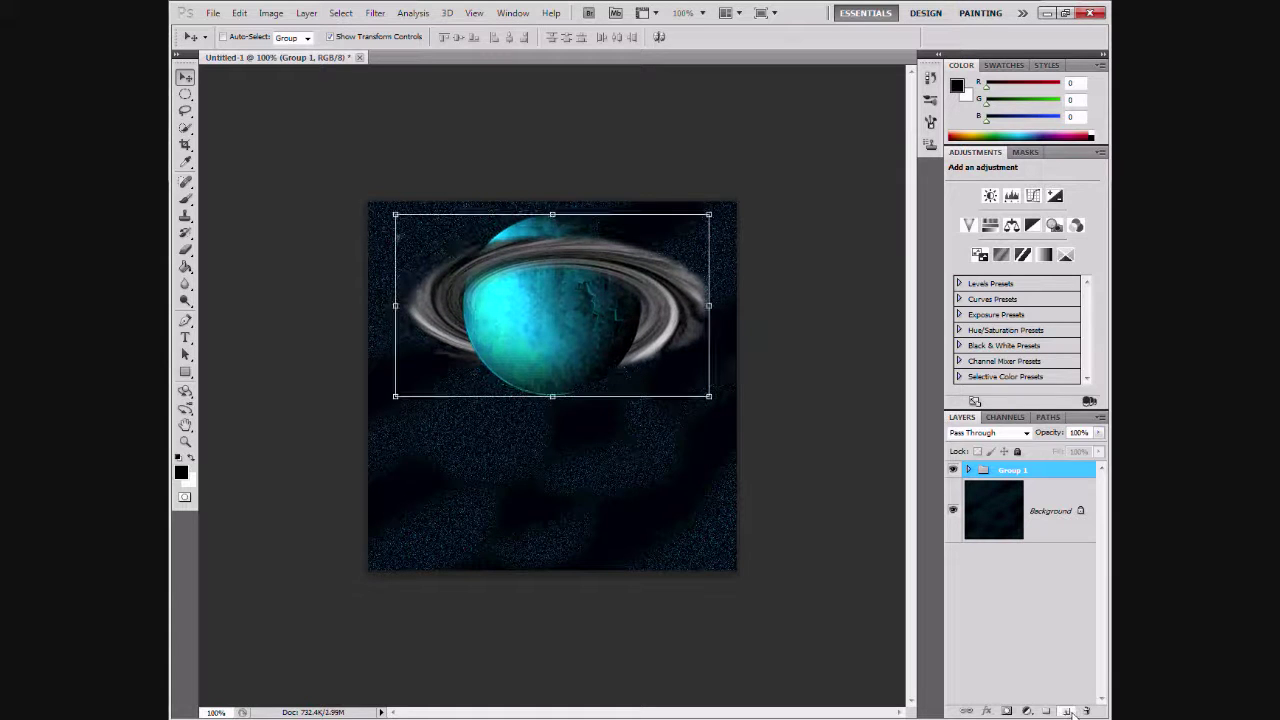
pyautogui.hotkey('ctrl', 'shift', 'alt', 'n')
# - Fill a small lower-left circle with black and set the foreground colour to mid grey
pyautogui.press('m')
pyautogui.moveTo(392, 415); pyautogui.dragTo(476, 500)
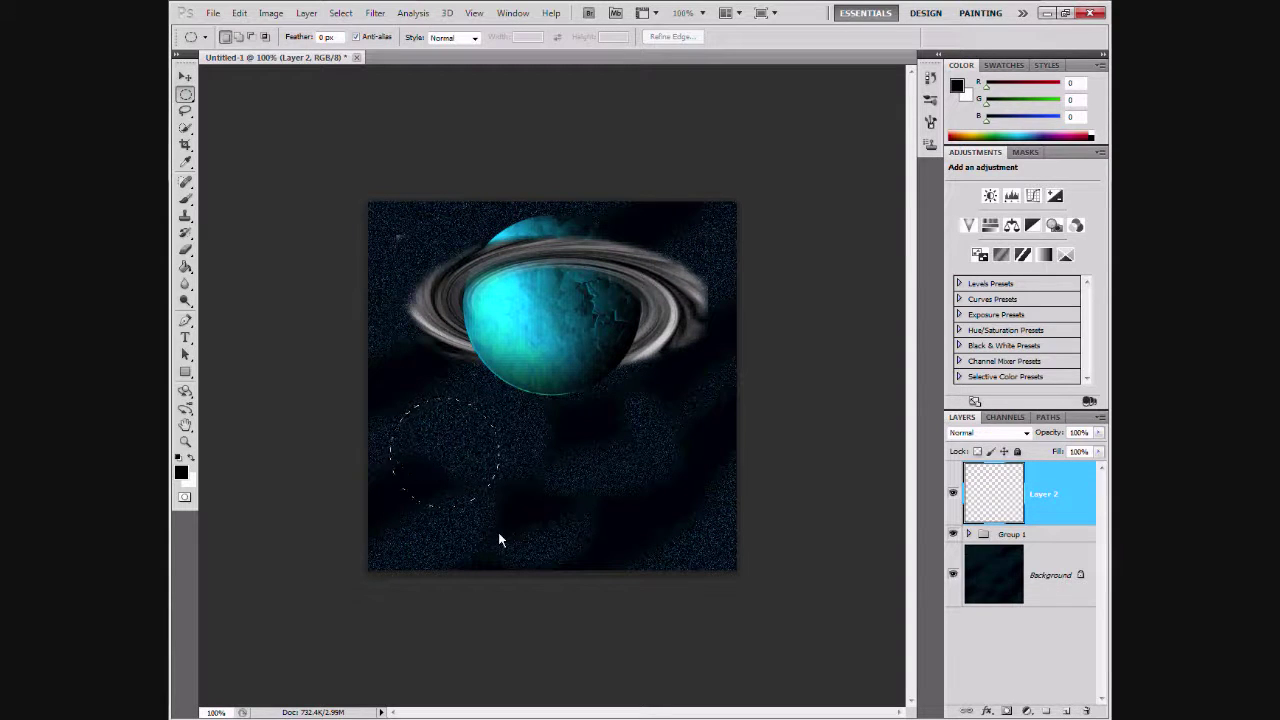
pyautogui.press('g')
pyautogui.click(440, 465)
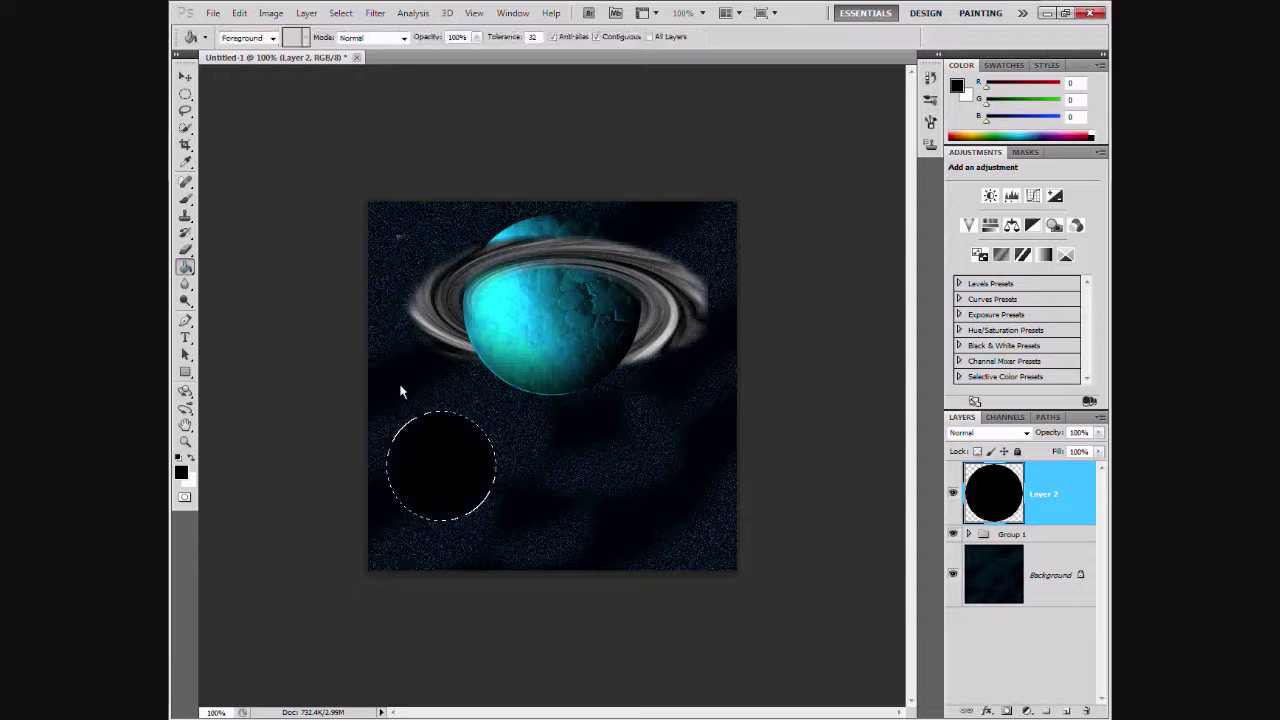
pyautogui.click(181, 472)
pyautogui.moveTo(529, 357); pyautogui.dragTo(414, 287)
pyautogui.press('Return')
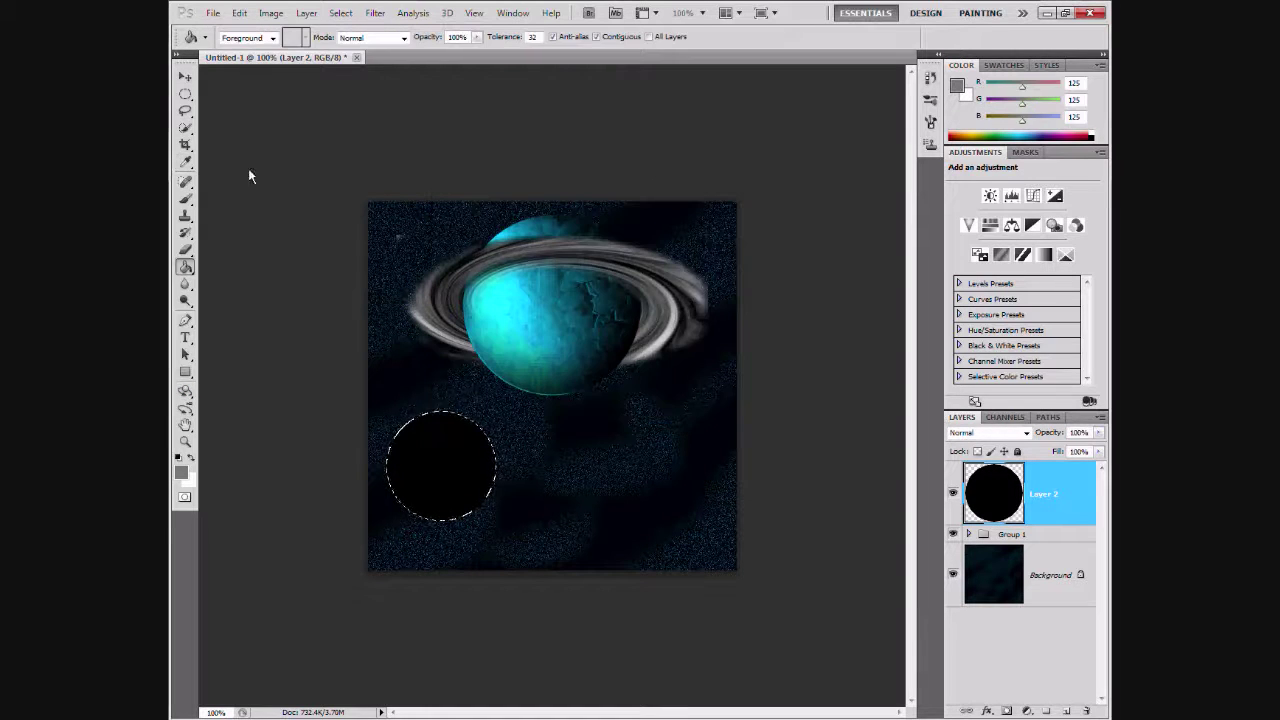
# - Paint soft grey over the black circle with an untextured brush
pyautogui.press('b')
pyautogui.click(930, 100)
pyautogui.click(930, 143)
pyautogui.click(930, 121)
pyautogui.click(697, 157)
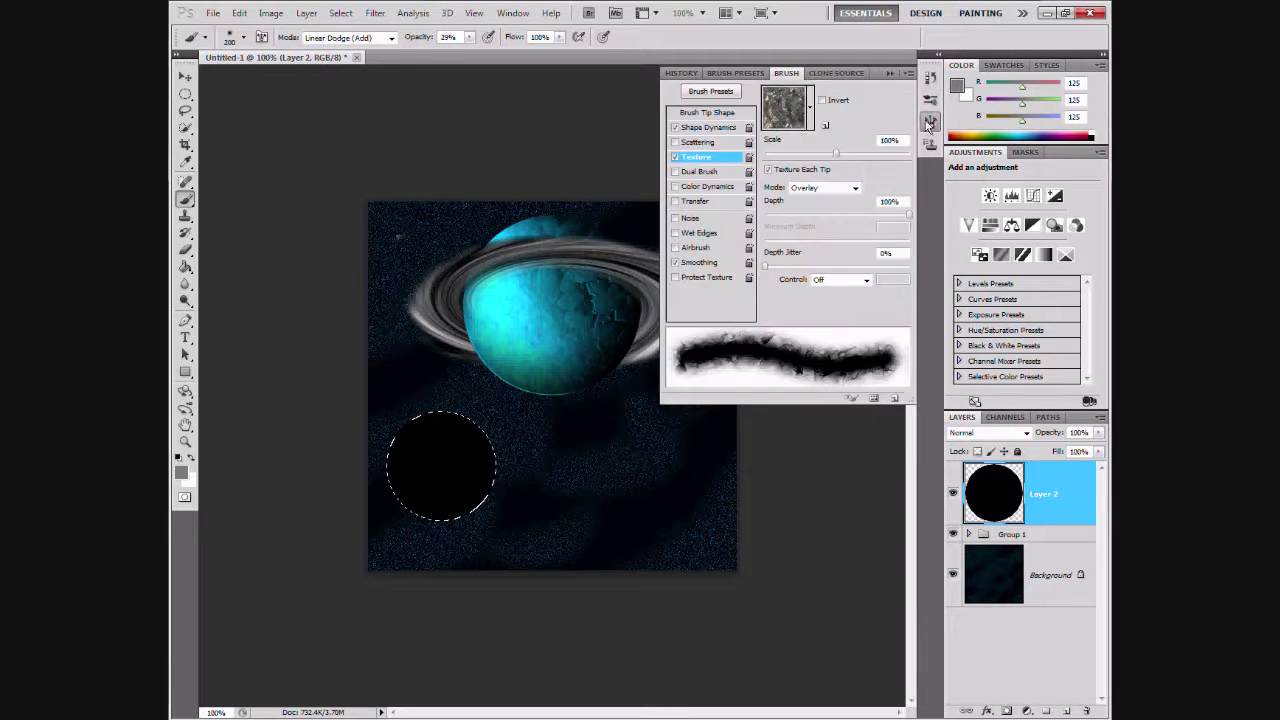
pyautogui.click(675, 157)
pyautogui.moveTo(480, 566); pyautogui.dragTo(349, 512)
pyautogui.moveTo(532, 368)
pyautogui.mouseDown()
pyautogui.moveTo(457, 398)
pyautogui.moveTo(490, 500)
pyautogui.mouseUp()
# - Paint smaller textured strokes along the moon's top left and pick a brown texture pattern
pyautogui.click(675, 157)
pyautogui.press('[')
pyautogui.press('[')
pyautogui.press('[')
pyautogui.moveTo(441, 414)
pyautogui.mouseDown()
pyautogui.moveTo(464, 427)
pyautogui.moveTo(408, 434)
pyautogui.moveTo(400, 450)
pyautogui.moveTo(414, 461)
pyautogui.moveTo(443, 445)
pyautogui.moveTo(396, 500)
pyautogui.moveTo(395, 480)
pyautogui.moveTo(400, 510)
pyautogui.mouseUp()
pyautogui.click(810, 105)
pyautogui.click(766, 171)
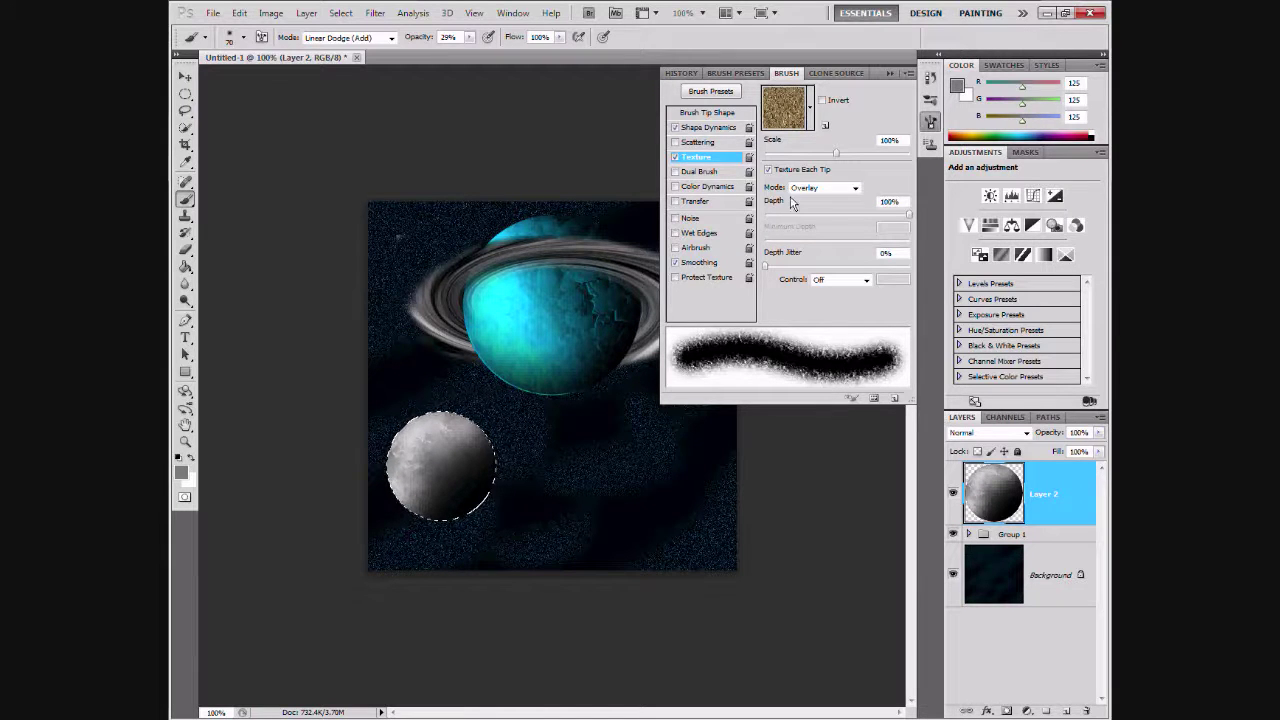
# - Switch to a pink texture pattern in Multiply mode and paint more texture over the moon
pyautogui.click(810, 105)
pyautogui.doubleClick(745, 157)
pyautogui.click(816, 188)
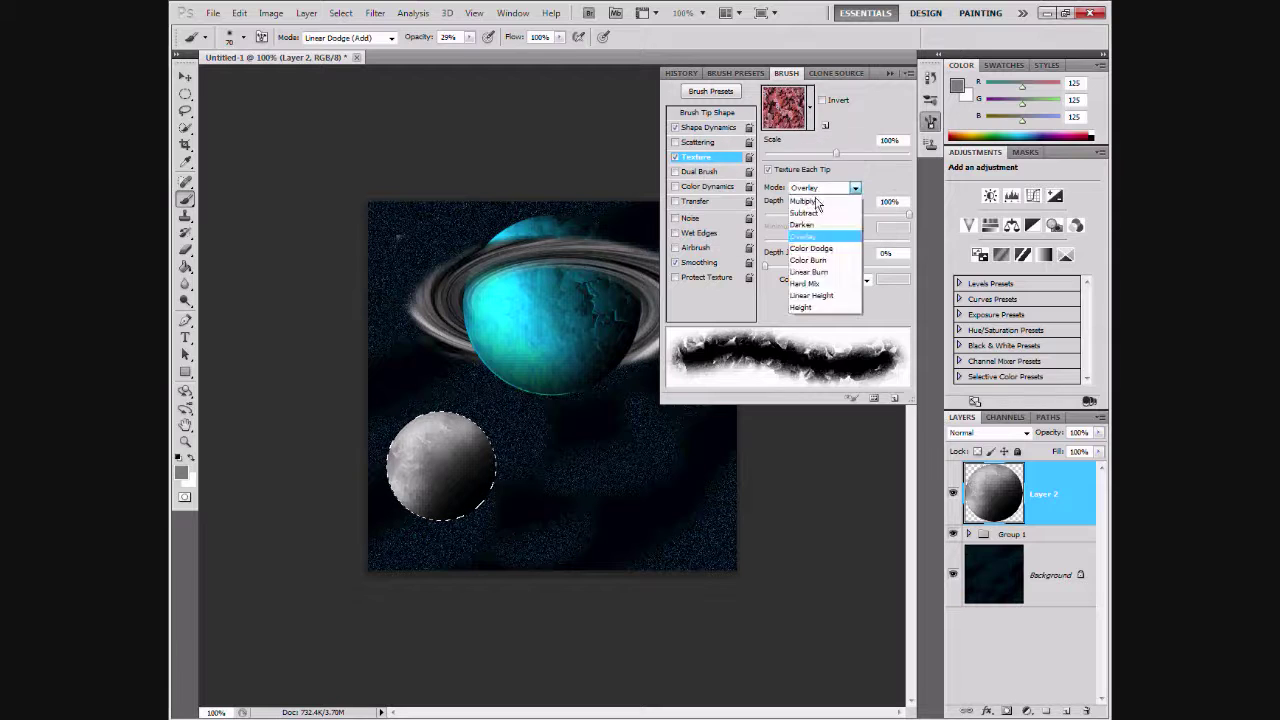
pyautogui.click(805, 200)
pyautogui.moveTo(482, 468); pyautogui.dragTo(450, 501)
pyautogui.moveTo(430, 420)
pyautogui.mouseDown()
pyautogui.moveTo(395, 500)
pyautogui.moveTo(400, 440)
pyautogui.mouseUp()
pyautogui.press('F5')
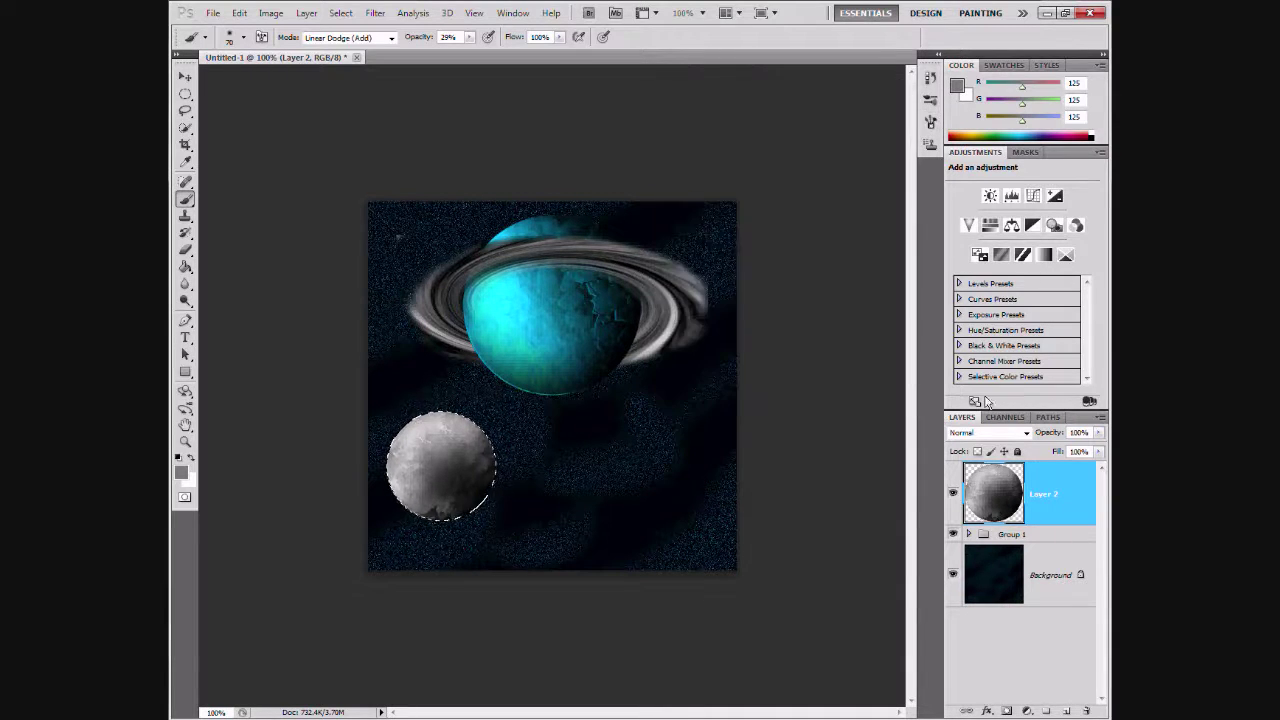
pyautogui.doubleClick(1053, 497)
# - Apply a Normal, 100% opacity Inner Shadow at -141°, size 24 px, then add Layer 3
pyautogui.click(670, 244)
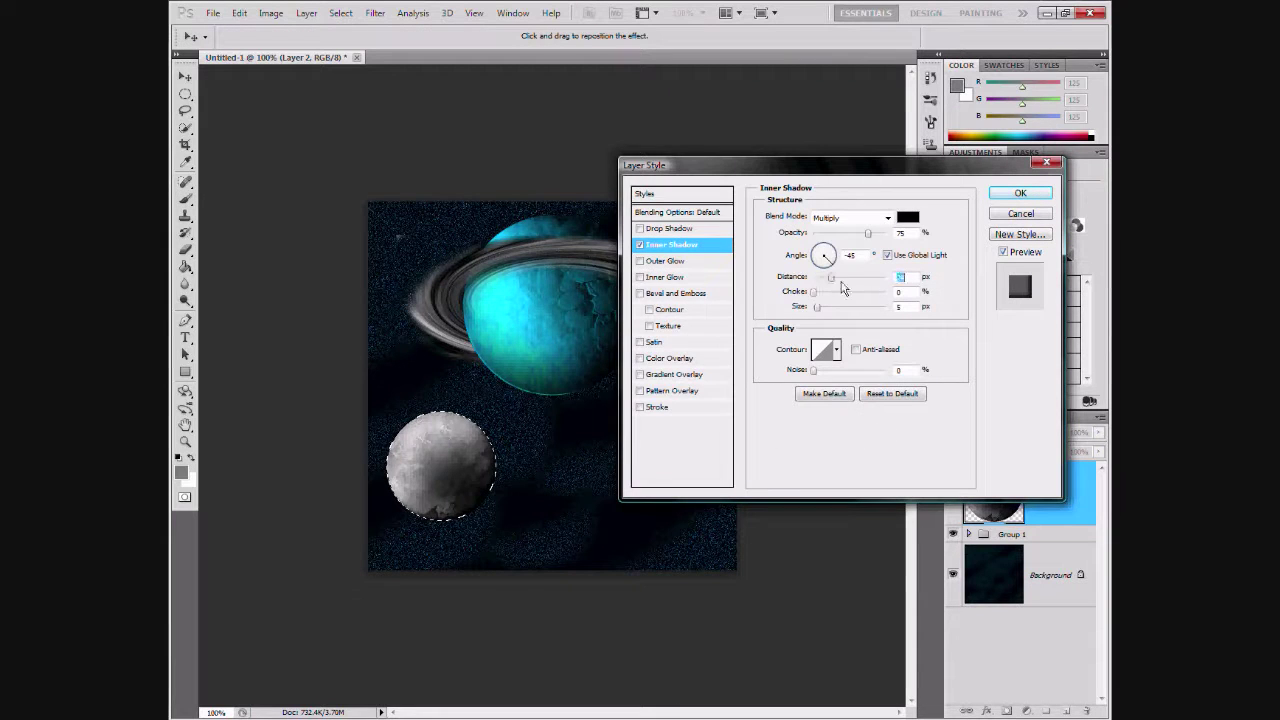
pyautogui.moveTo(843, 288); pyautogui.dragTo(840, 280)
pyautogui.moveTo(868, 232); pyautogui.dragTo(885, 232)
pyautogui.moveTo(818, 306)
pyautogui.mouseDown()
pyautogui.moveTo(840, 306)
pyautogui.moveTo(831, 277)
pyautogui.moveTo(838, 316)
pyautogui.mouseUp()
pyautogui.click(850, 217)
pyautogui.click(840, 242)
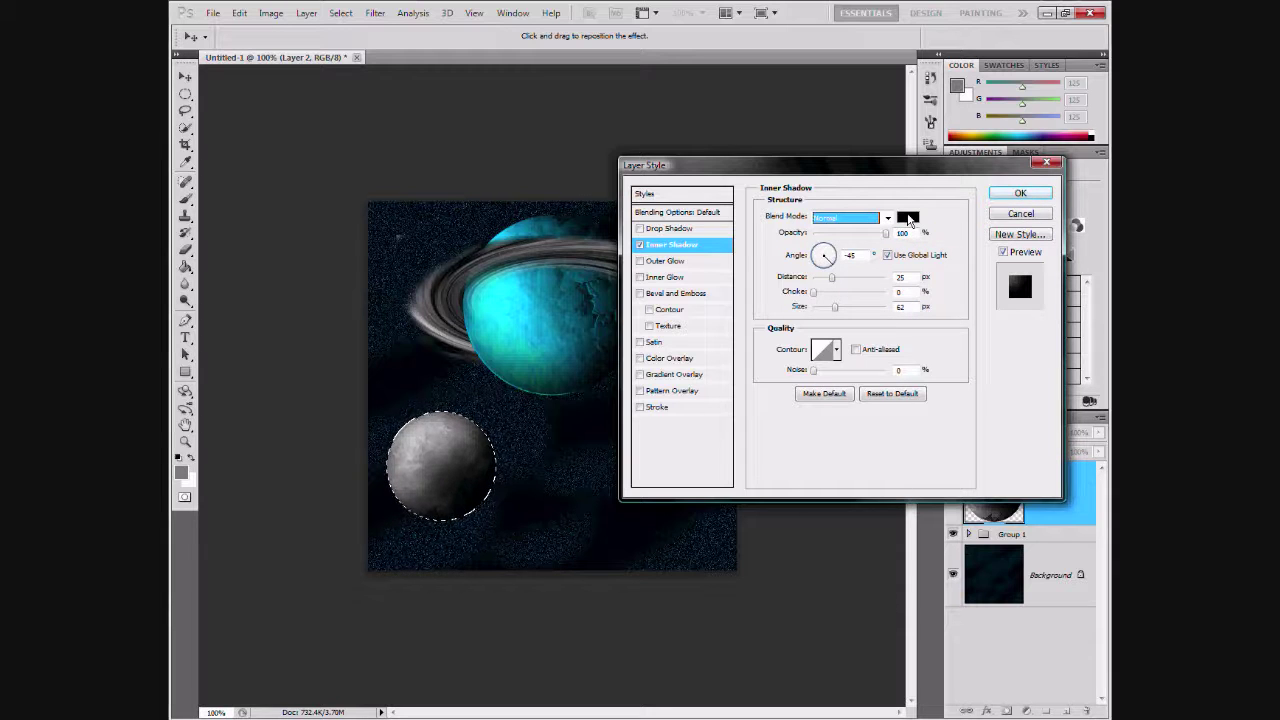
pyautogui.moveTo(824, 255); pyautogui.dragTo(818, 274)
pyautogui.click(887, 255)
pyautogui.moveTo(835, 306)
pyautogui.mouseDown()
pyautogui.moveTo(866, 306)
pyautogui.moveTo(813, 306)
pyautogui.moveTo(840, 277)
pyautogui.mouseUp()
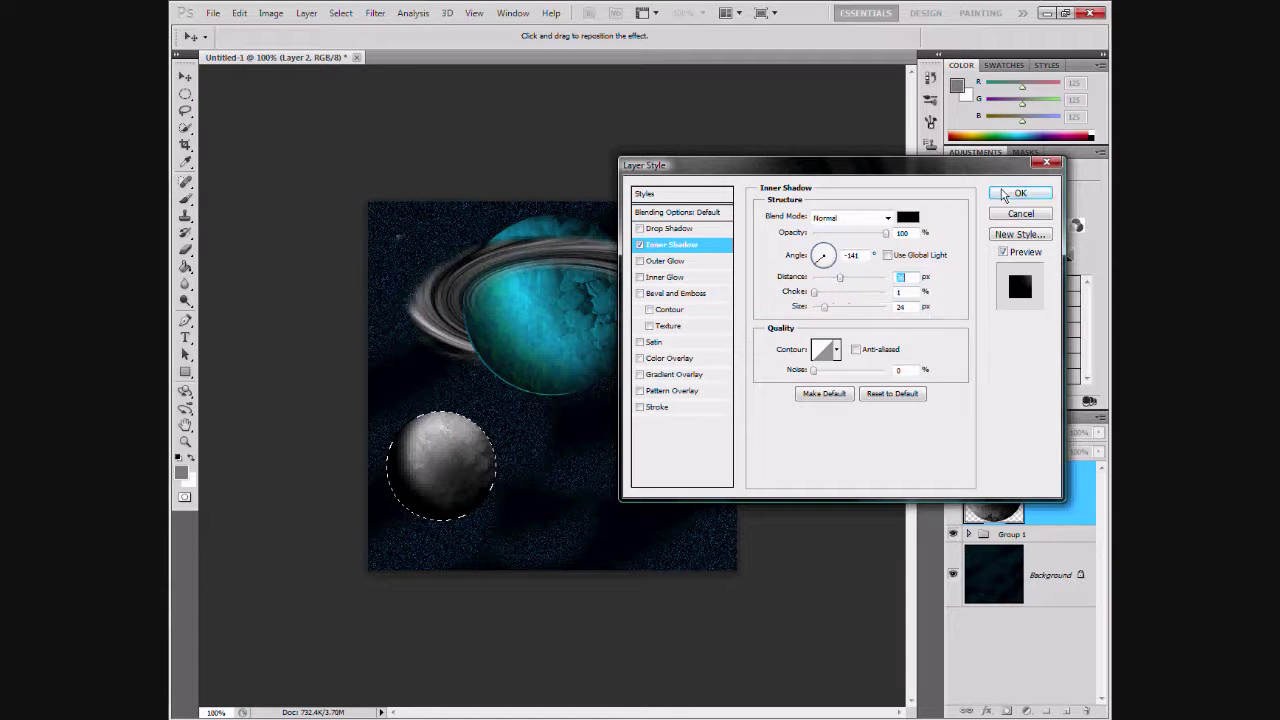
pyautogui.click(1004, 195)
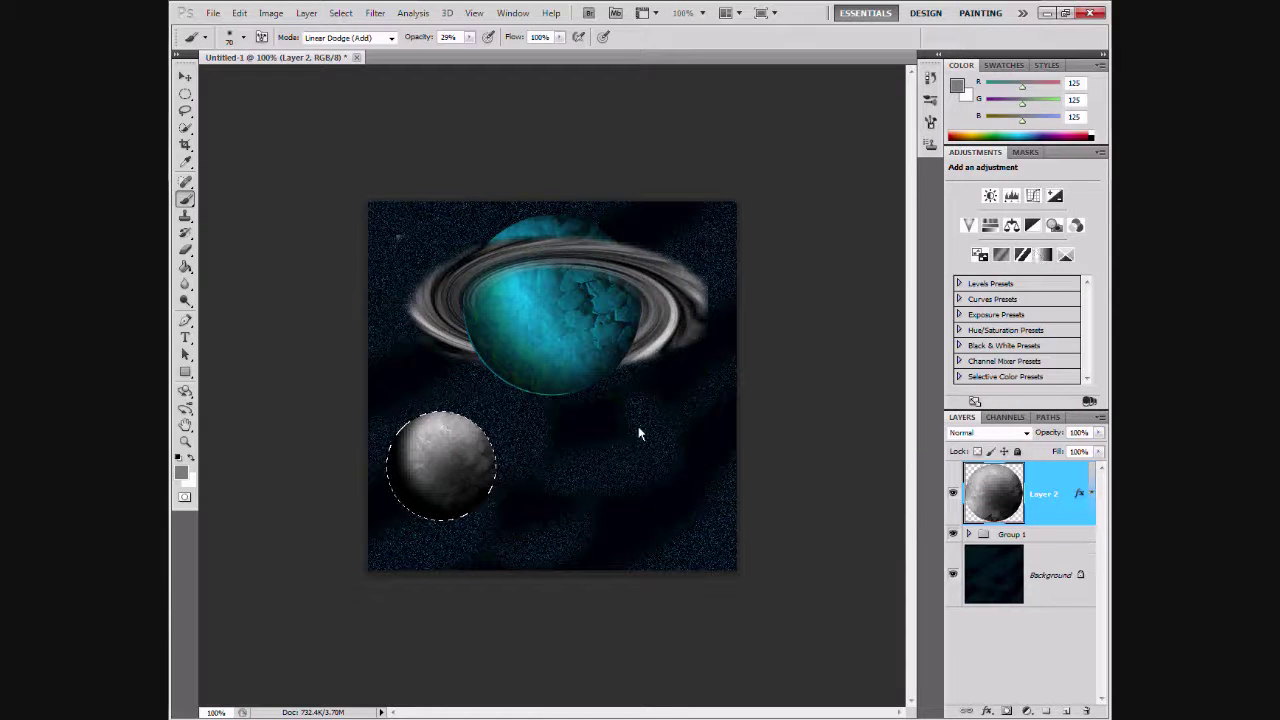
pyautogui.click(1066, 711)
# - Brush light strokes over the lower part of the ringed planet within a circular selection
pyautogui.hotkey('ctrl', 'd')
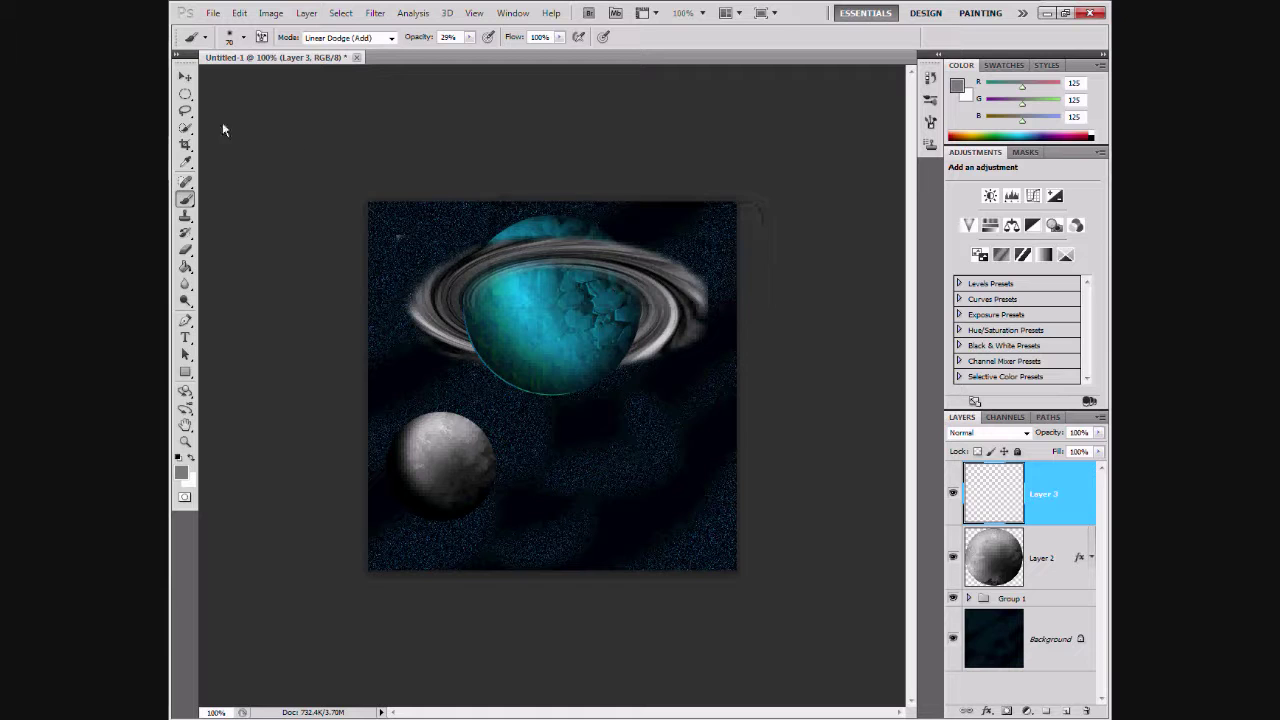
pyautogui.press('m')
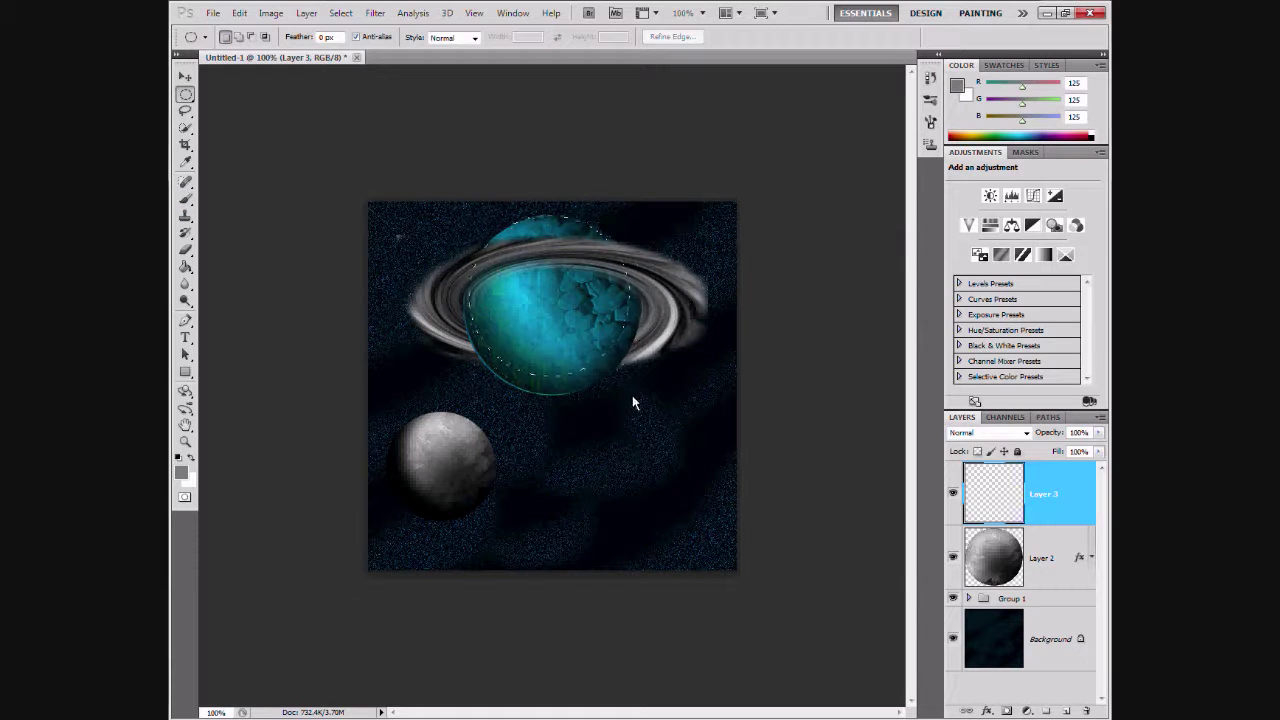
pyautogui.moveTo(643, 399); pyautogui.dragTo(640, 408)
pyautogui.press('b')
pyautogui.moveTo(466, 357); pyautogui.dragTo(614, 400)
pyautogui.moveTo(521, 355); pyautogui.dragTo(617, 402)
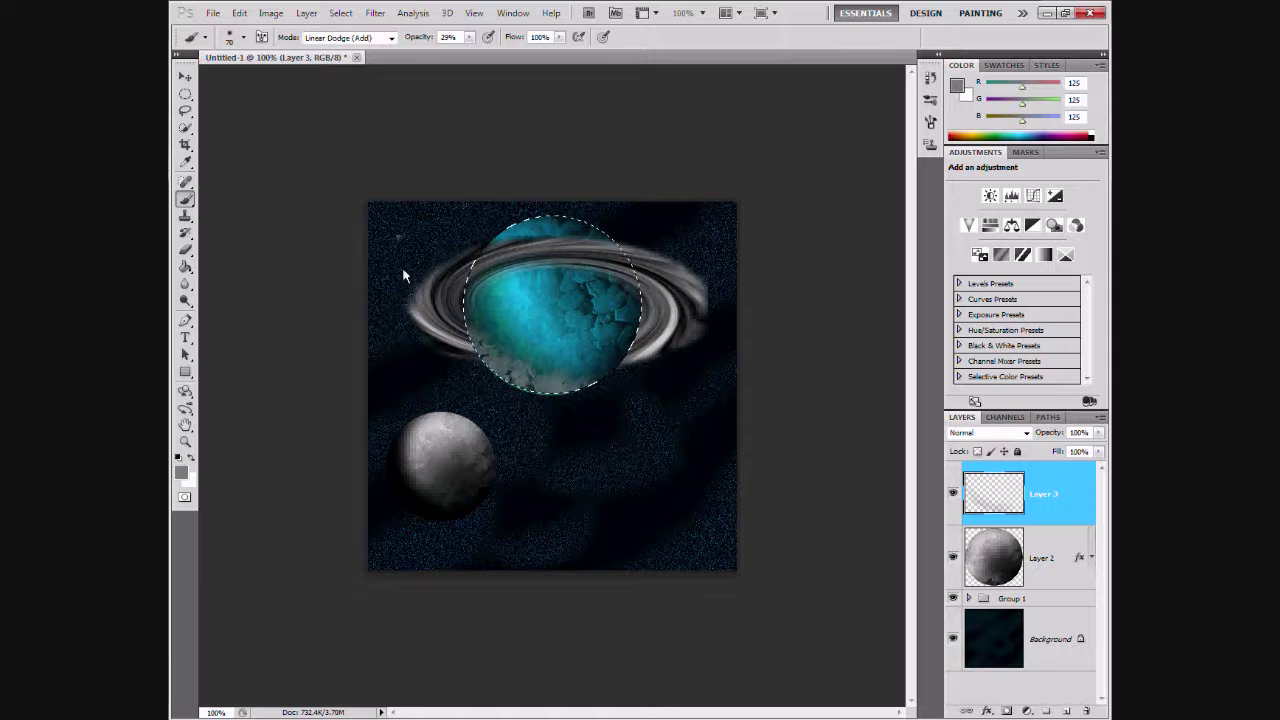
# - Add a new Layer 4, mark a circle at lower right, then clear the selection
pyautogui.hotkey('ctrl', 'shift', 'alt', 'n')
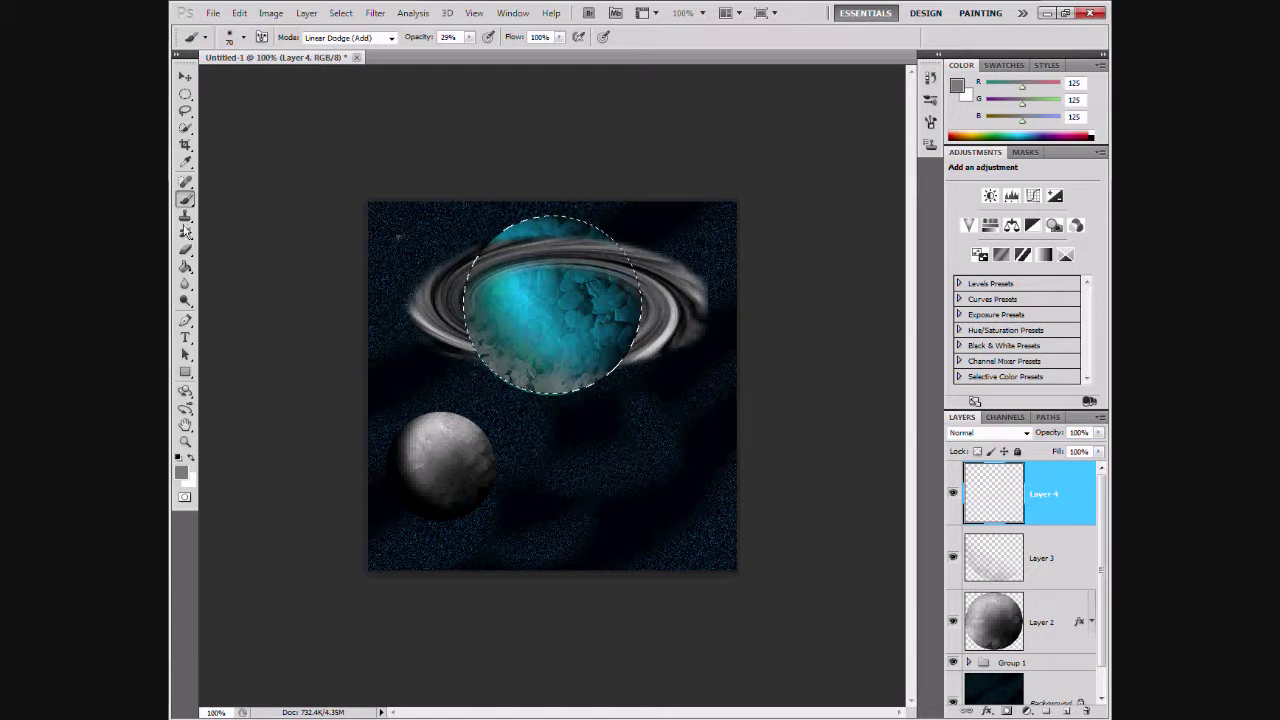
pyautogui.press('m')
pyautogui.moveTo(605, 477); pyautogui.dragTo(738, 593)
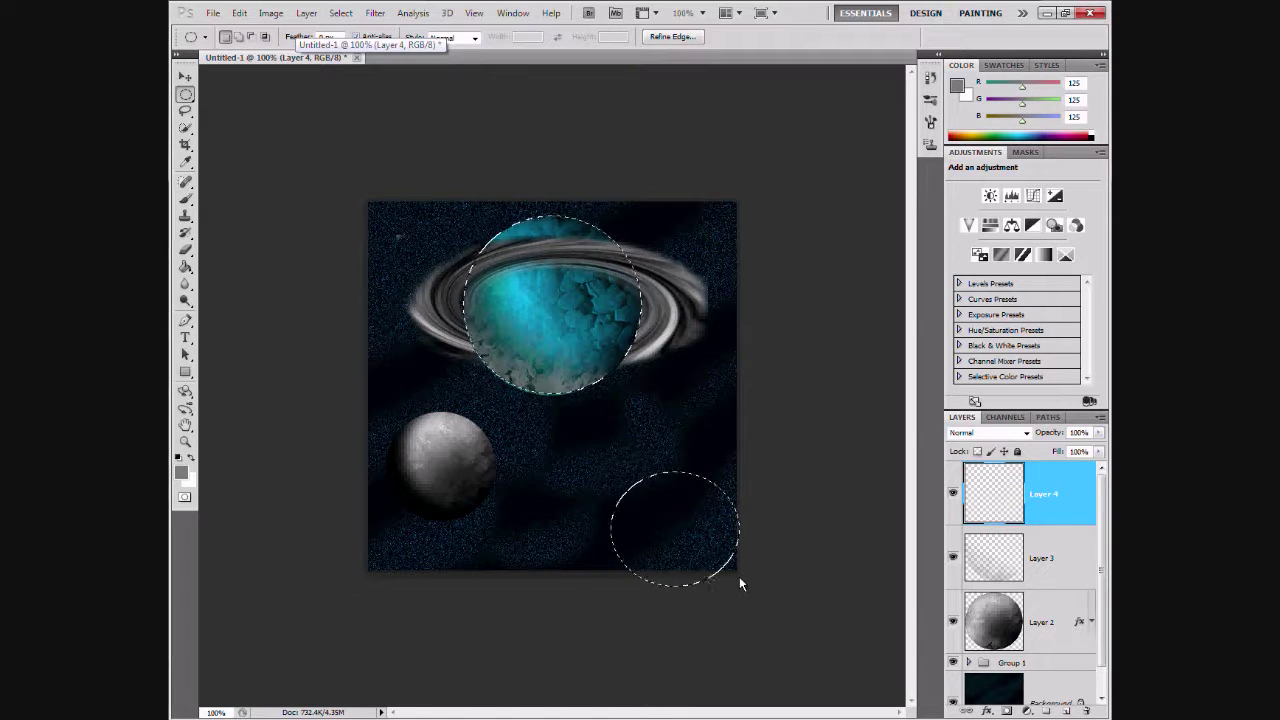
pyautogui.hotkey('ctrl', 'd')
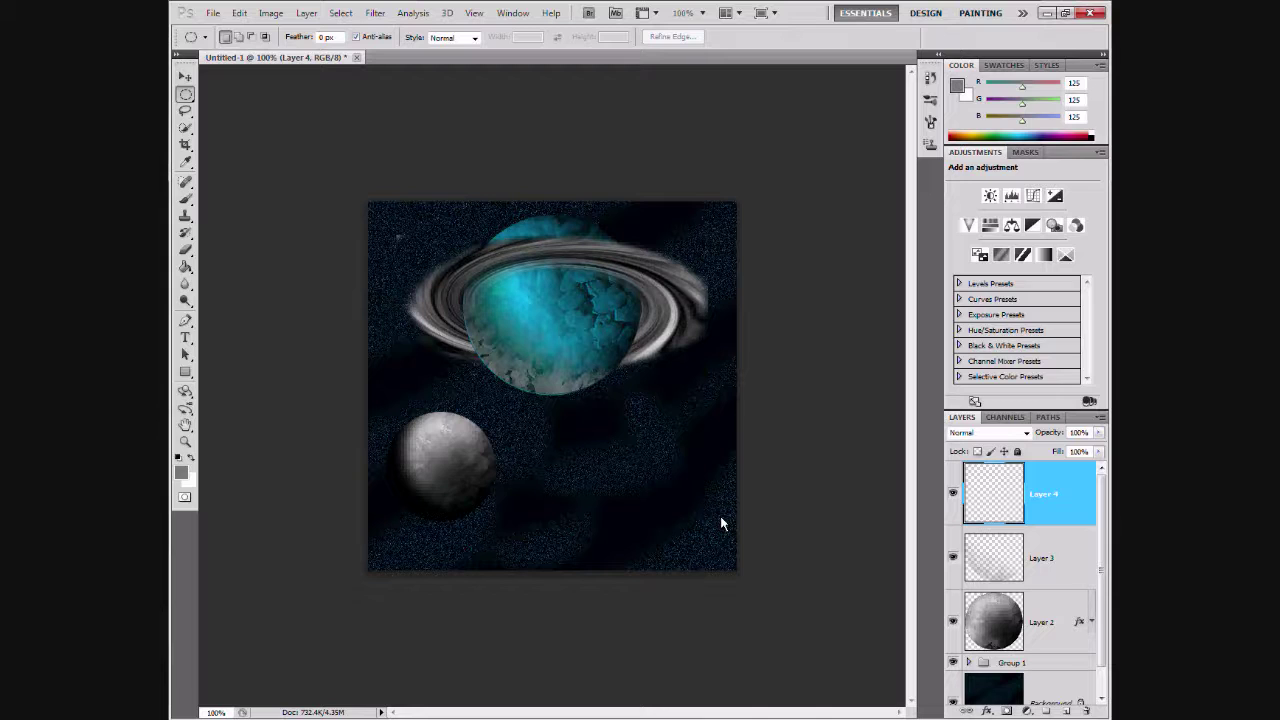
# - Select a circle at the canvas's lower right and fill it with black
pyautogui.moveTo(652, 514); pyautogui.dragTo(705, 559)
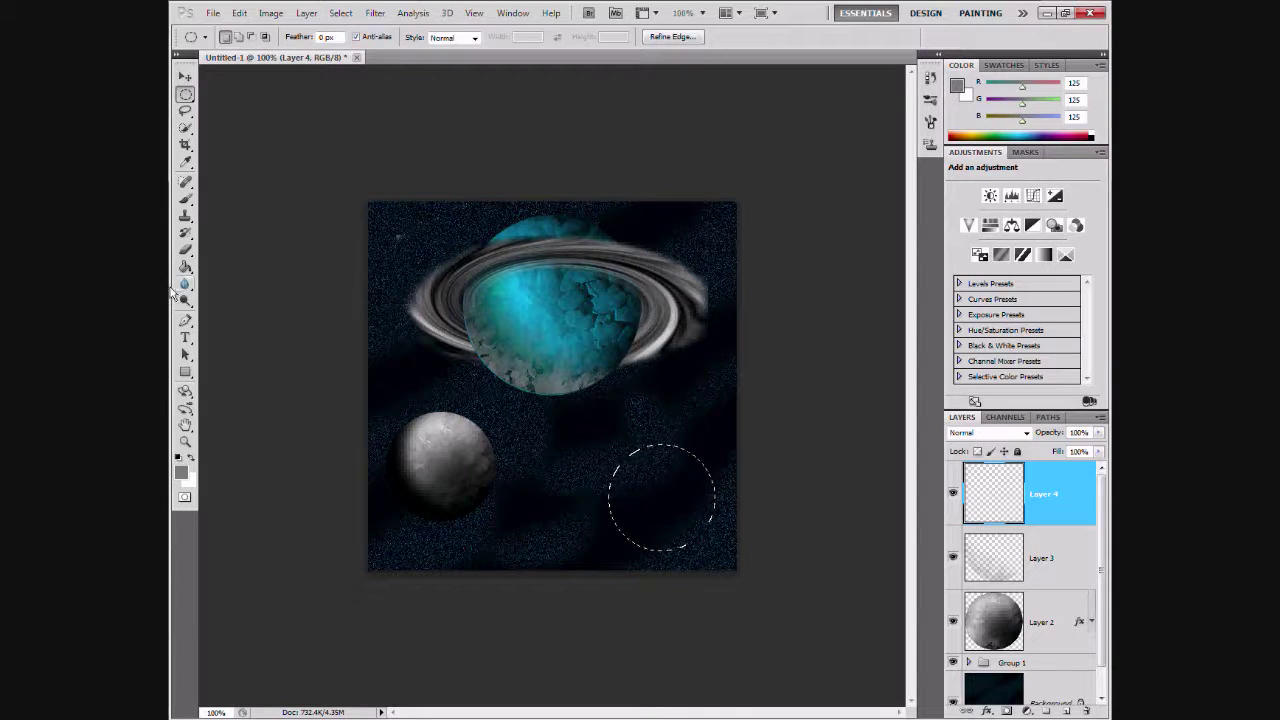
pyautogui.press('d')
pyautogui.press('g')
pyautogui.click(625, 500)
# - Paint bright red into the black circle with the brush
pyautogui.press('b')
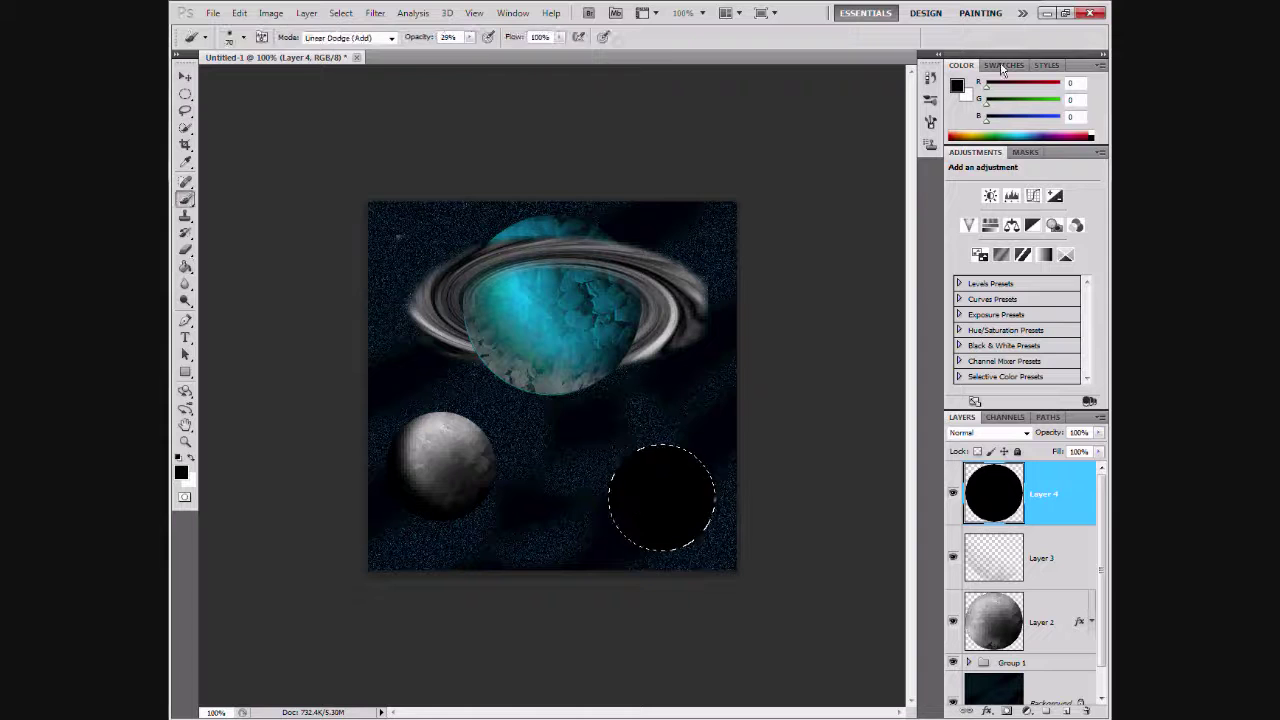
pyautogui.click(931, 121)
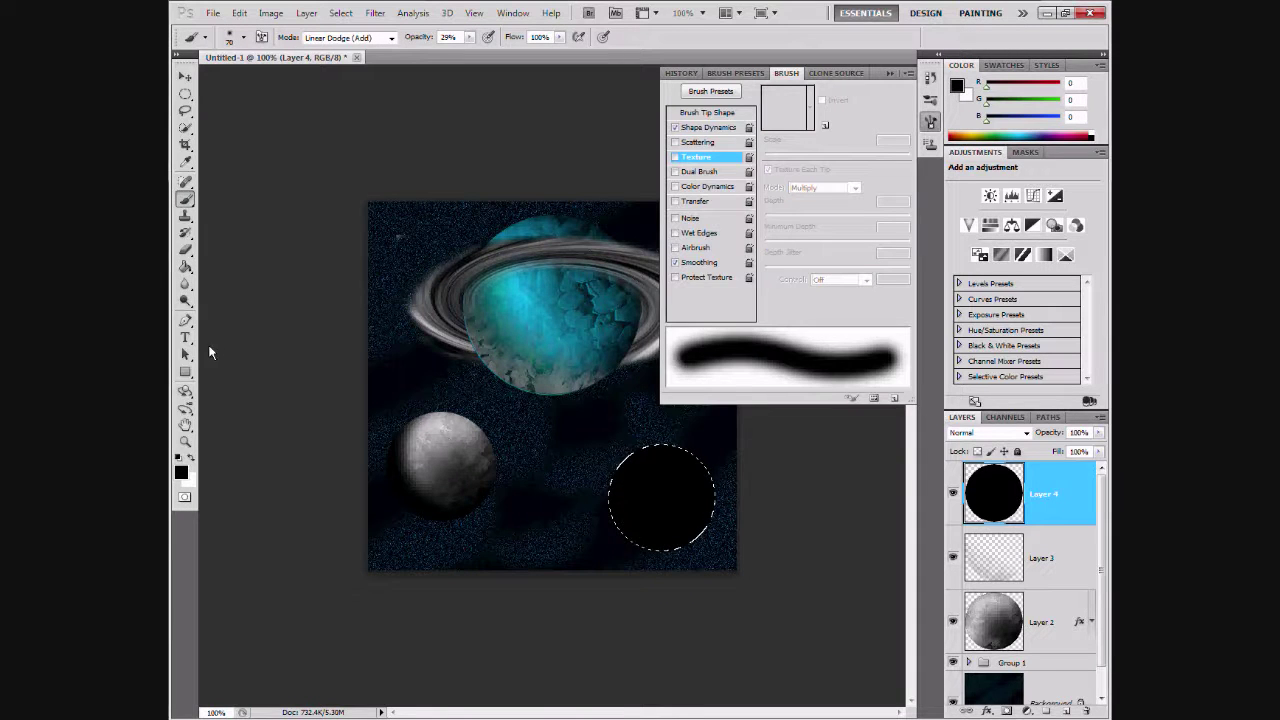
pyautogui.click(181, 472)
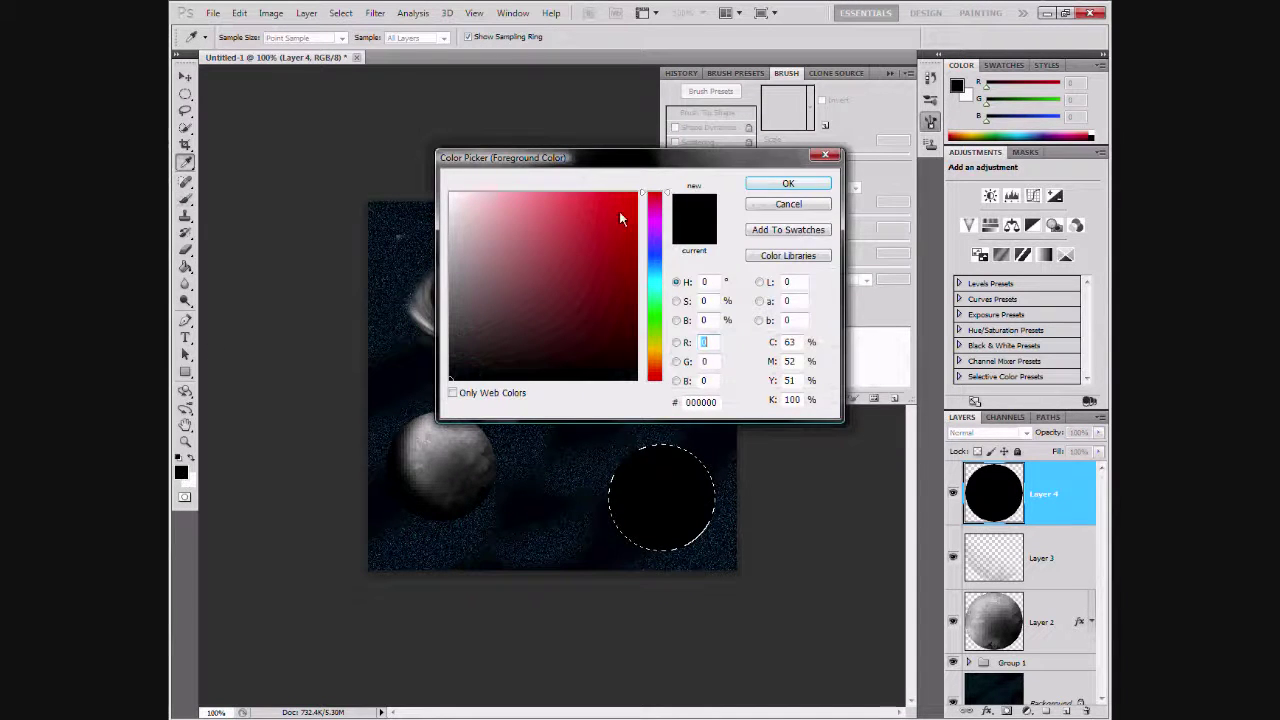
pyautogui.click(619, 211)
pyautogui.press('Return')
pyautogui.moveTo(672, 442)
pyautogui.mouseDown()
pyautogui.moveTo(587, 568)
pyautogui.moveTo(589, 549)
pyautogui.mouseUp()
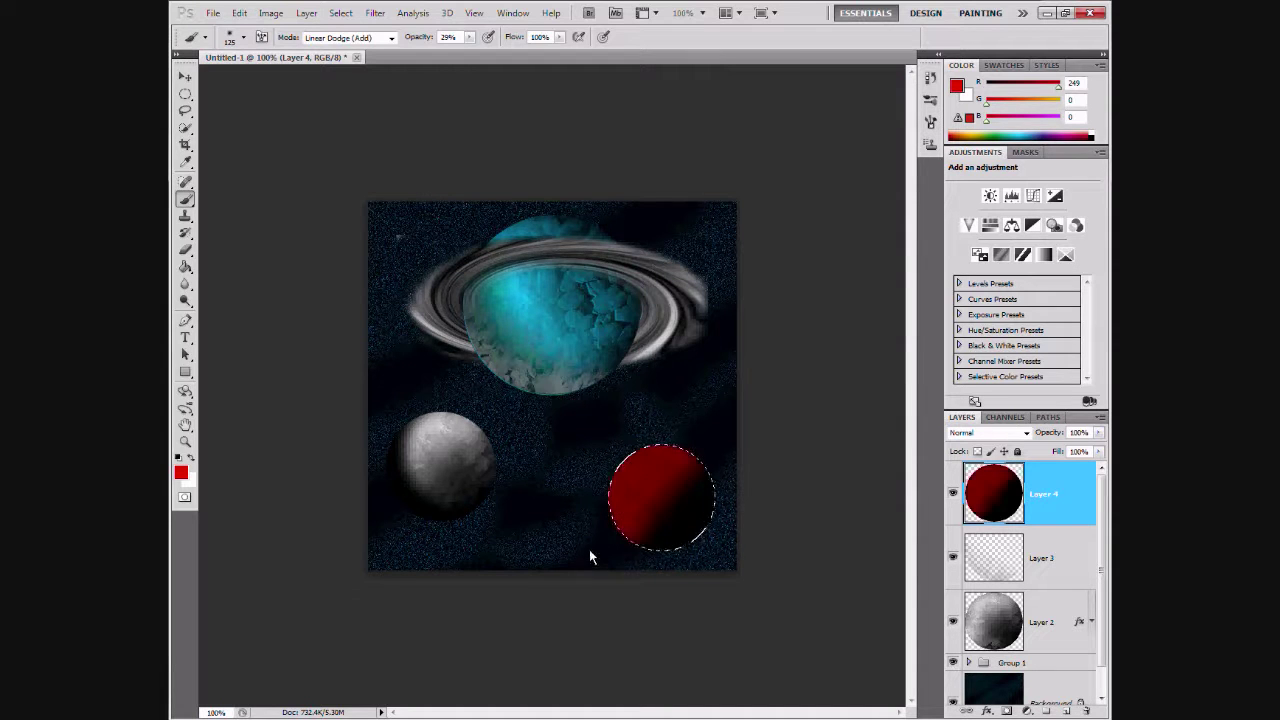
# - Brush darker red texture over the circle and switch the brush texture to a noise pattern
pyautogui.click(930, 100)
pyautogui.click(930, 120)
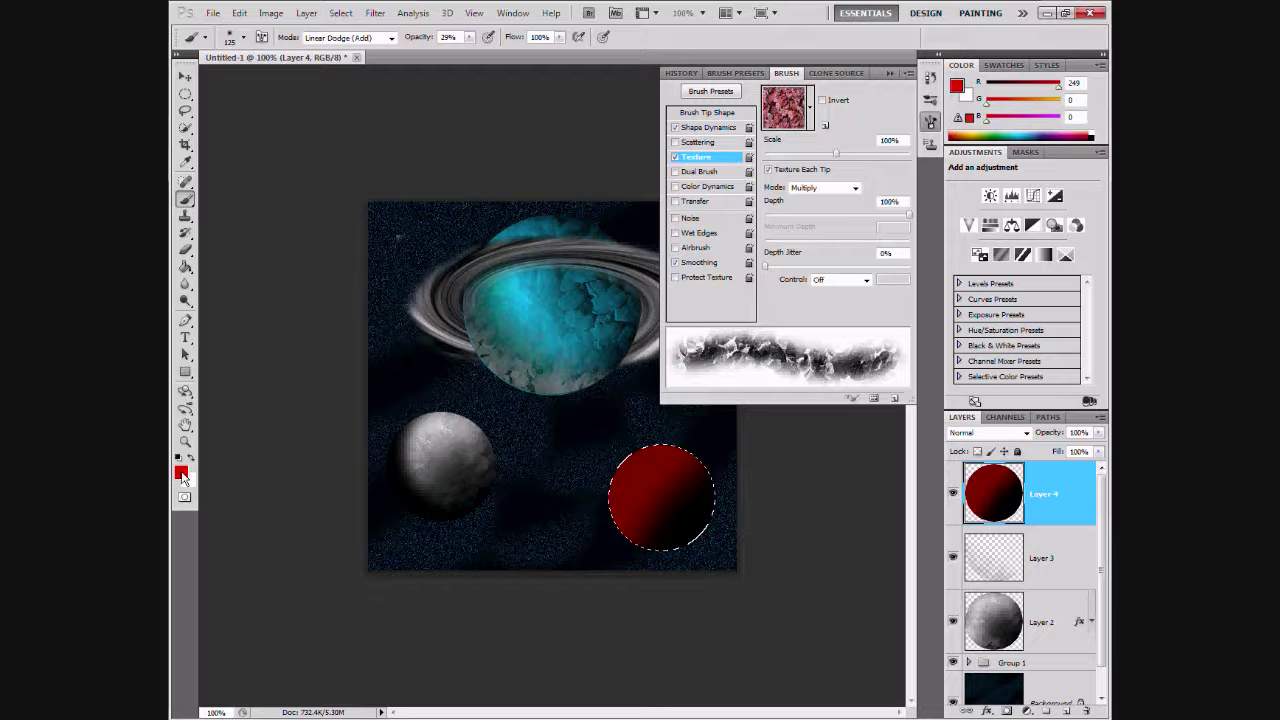
pyautogui.click(182, 478)
pyautogui.click(640, 224)
pyautogui.press('Return')
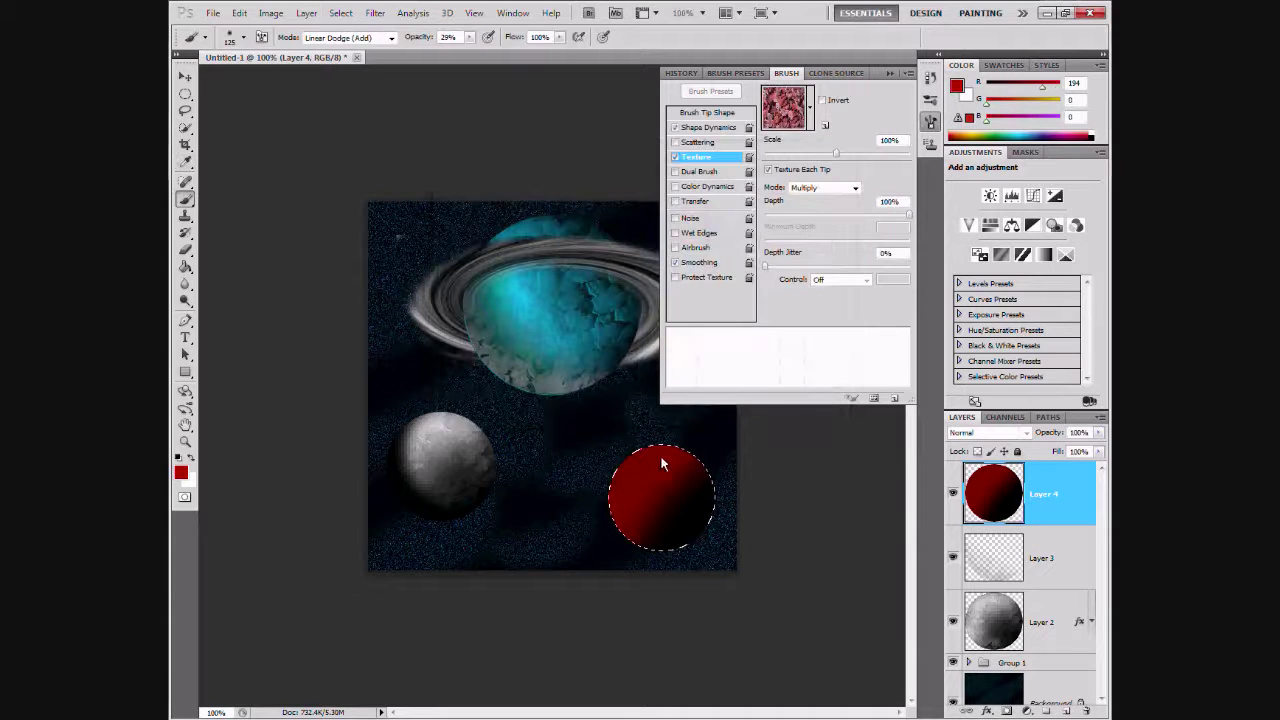
pyautogui.moveTo(600, 520)
pyautogui.mouseDown()
pyautogui.moveTo(670, 470)
pyautogui.moveTo(657, 543)
pyautogui.moveTo(706, 509)
pyautogui.mouseUp()
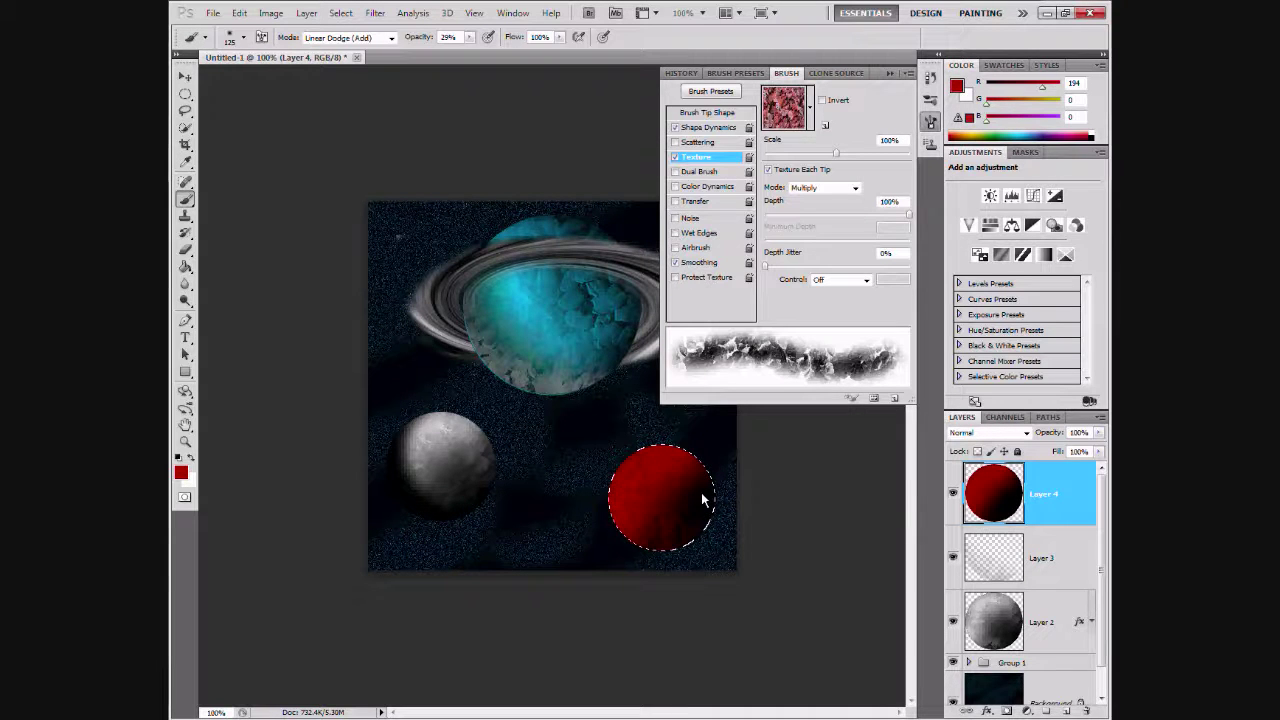
pyautogui.click(812, 100)
pyautogui.doubleClick(786, 158)
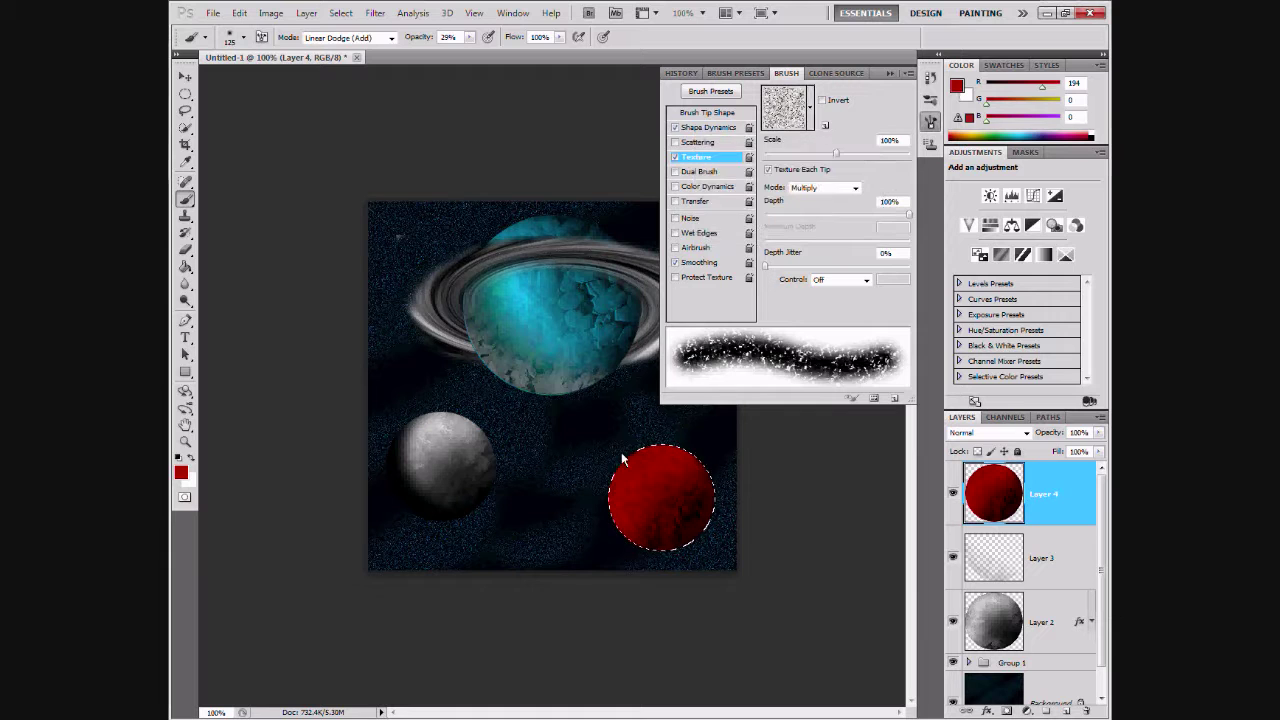
pyautogui.doubleClick(1086, 516)
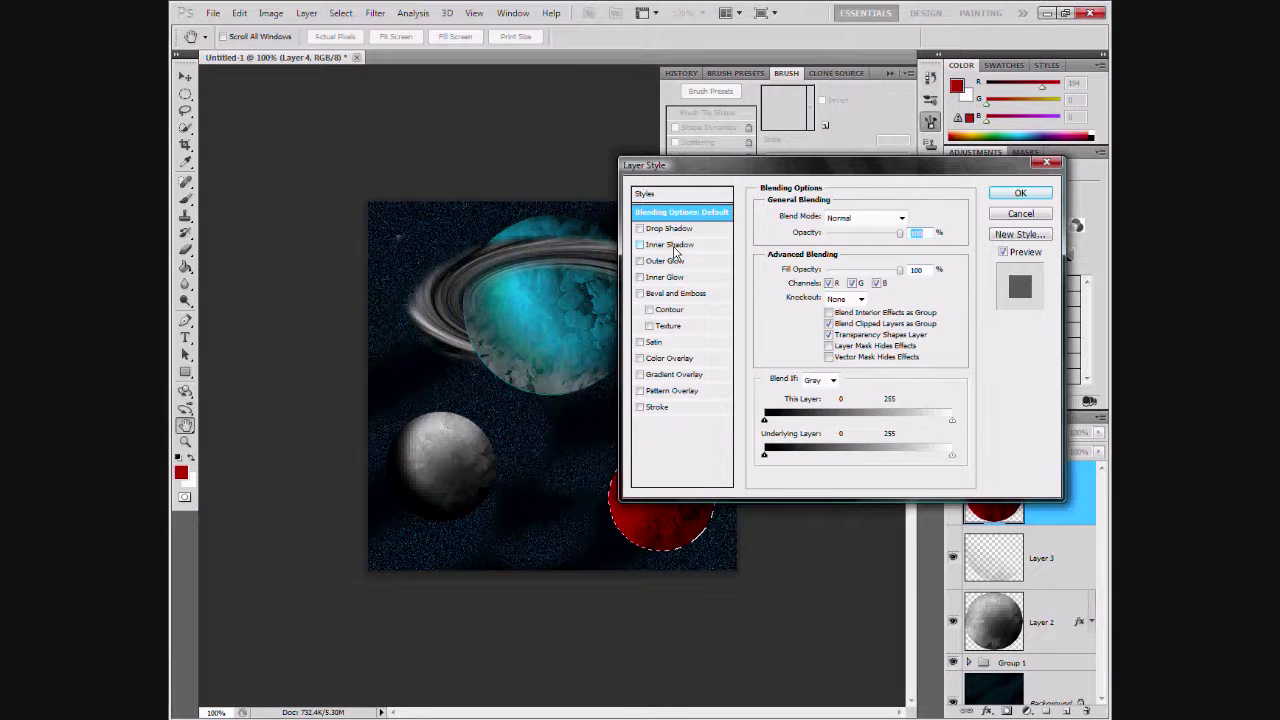
# - Add an Inner Shadow to the red planet and rotate the planet slightly
pyautogui.click(670, 245)
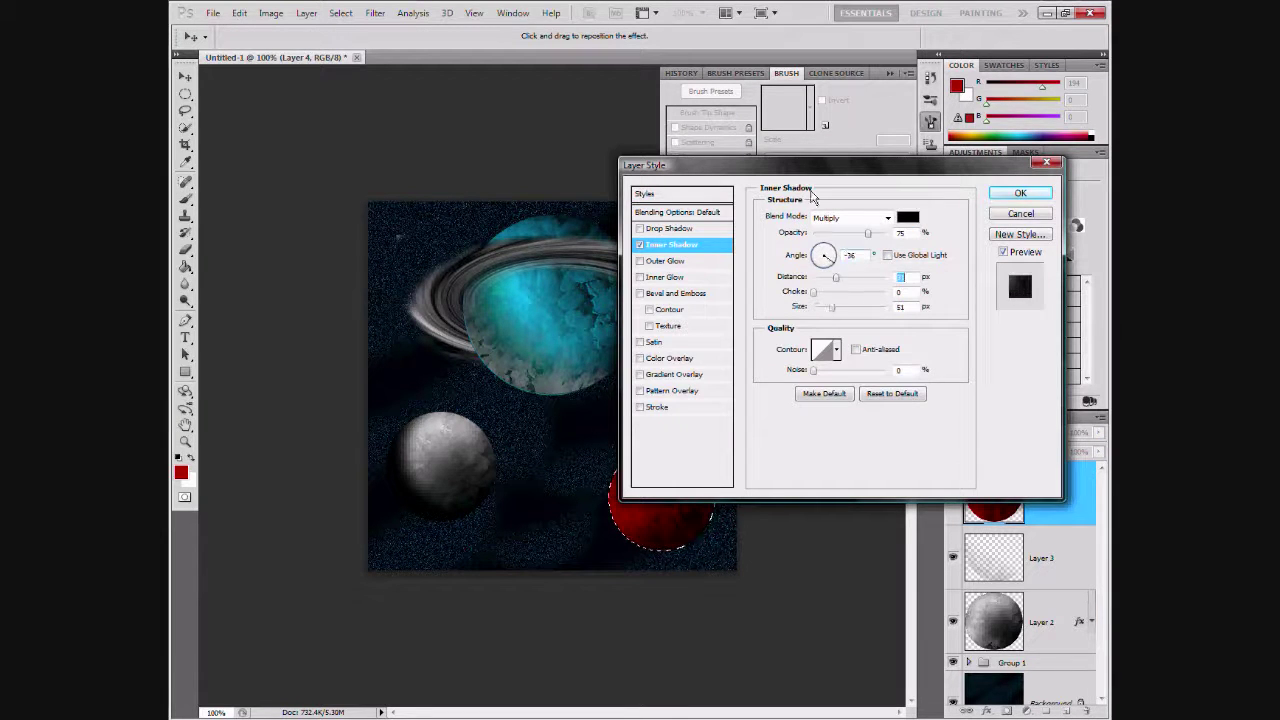
pyautogui.moveTo(812, 166); pyautogui.dragTo(779, 95)
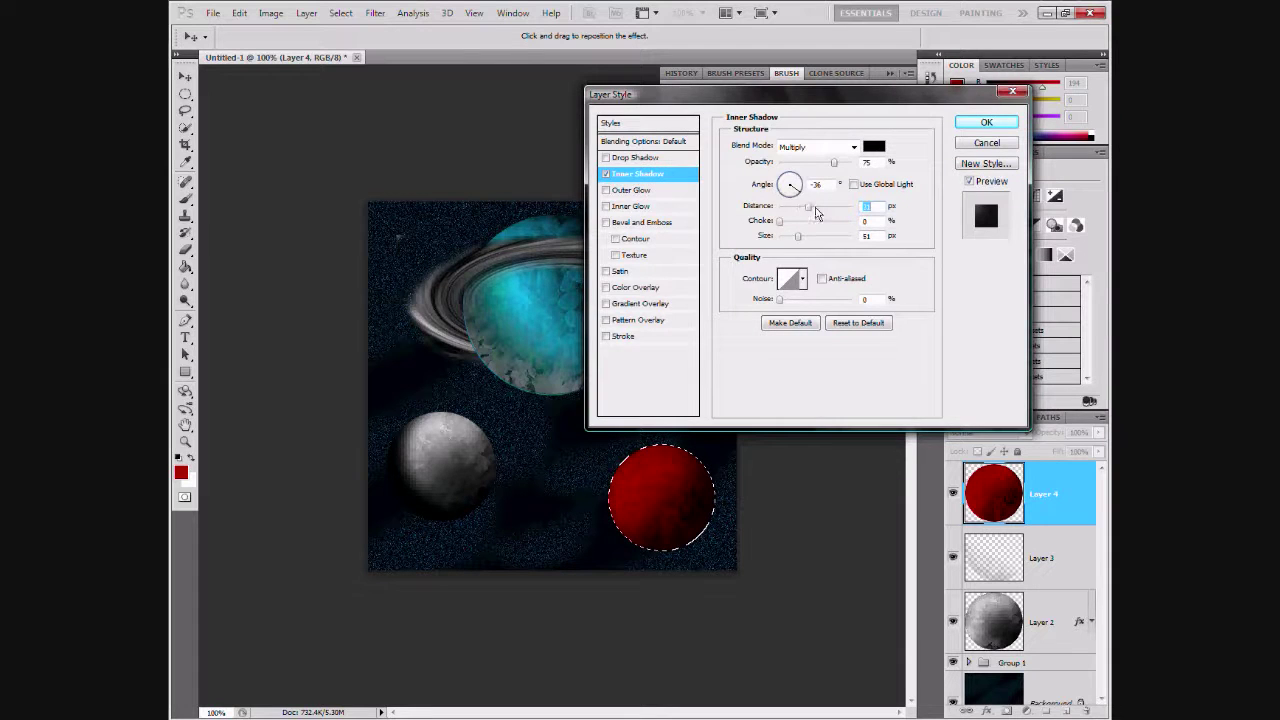
pyautogui.press('Return')
pyautogui.hotkey('ctrl', 't')
pyautogui.moveTo(722, 432); pyautogui.dragTo(716, 581)
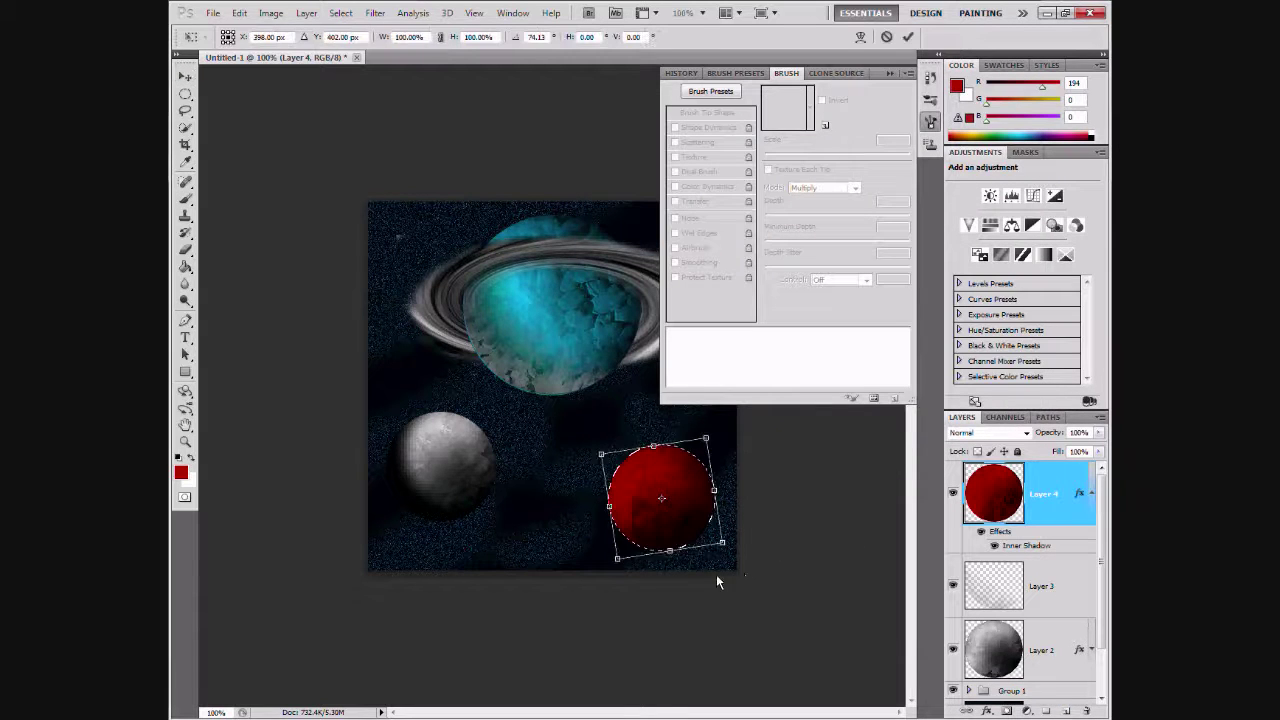
pyautogui.click(907, 36)
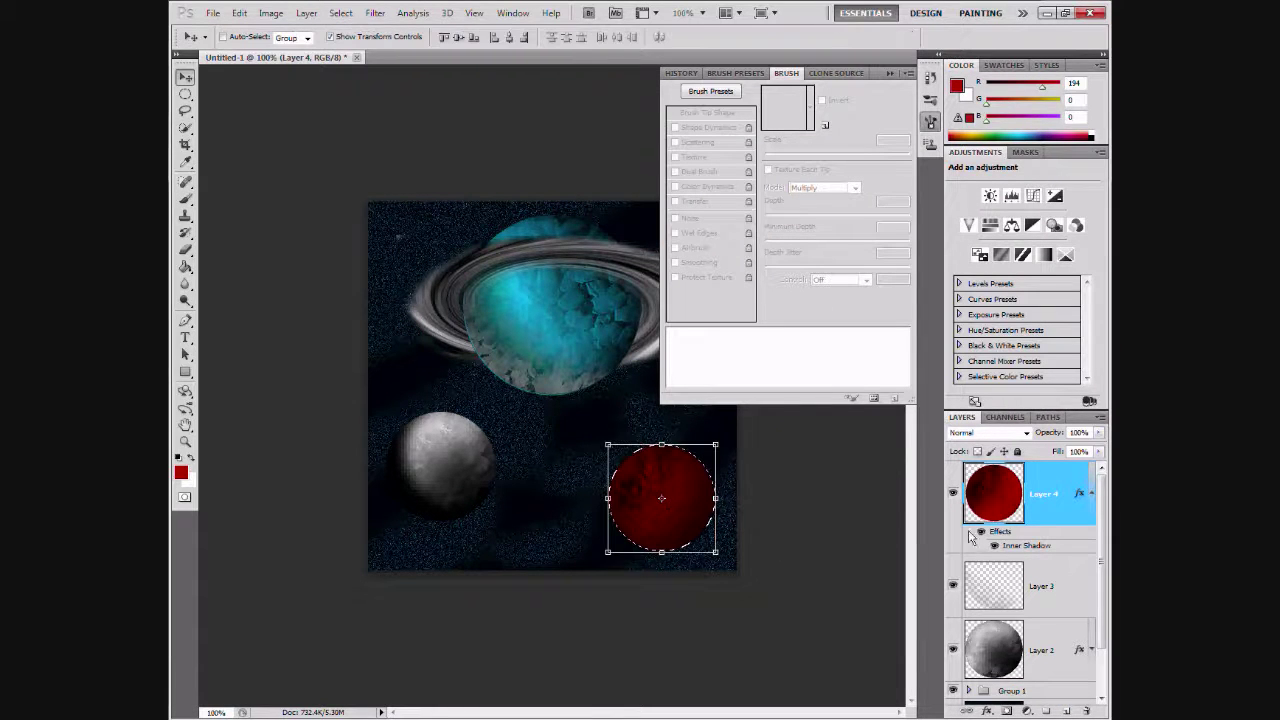
# - Adjust the red planet's Inner Shadow to angle -42°, about 100% opacity and 21 px size
pyautogui.doubleClick(1036, 520)
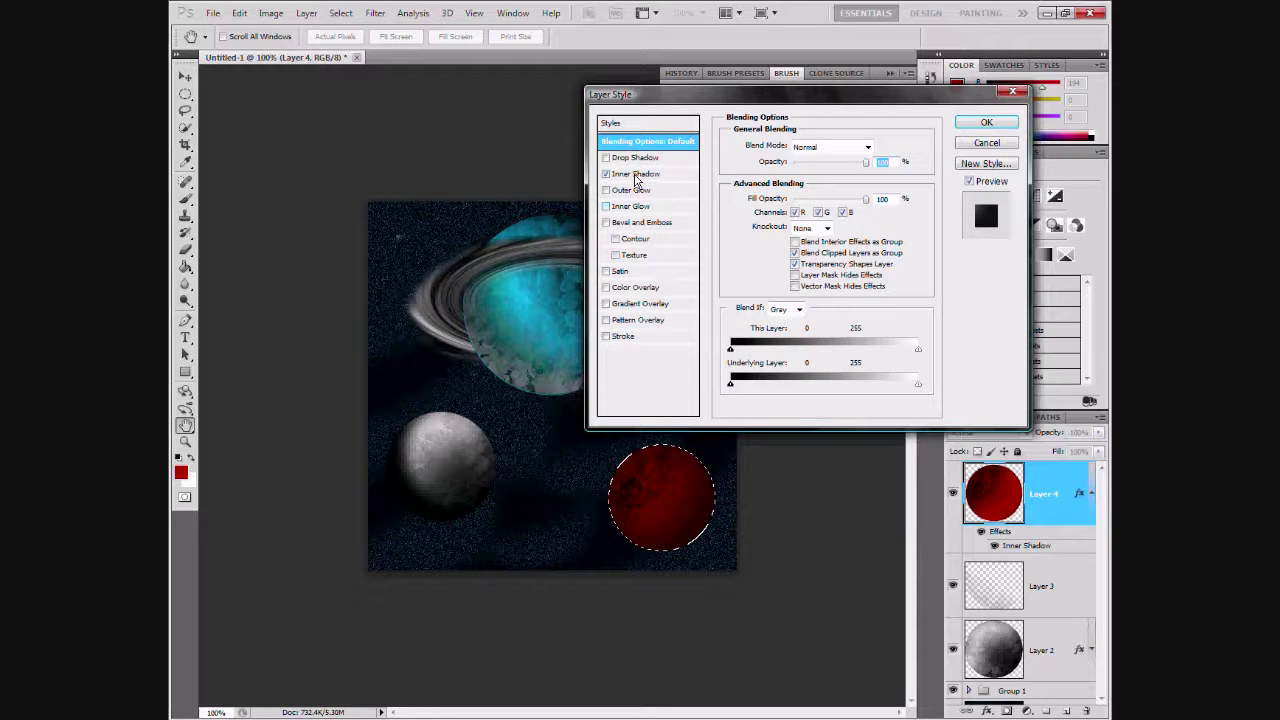
pyautogui.click(636, 174)
pyautogui.moveTo(792, 188)
pyautogui.mouseDown()
pyautogui.moveTo(827, 206)
pyautogui.moveTo(788, 238)
pyautogui.mouseUp()
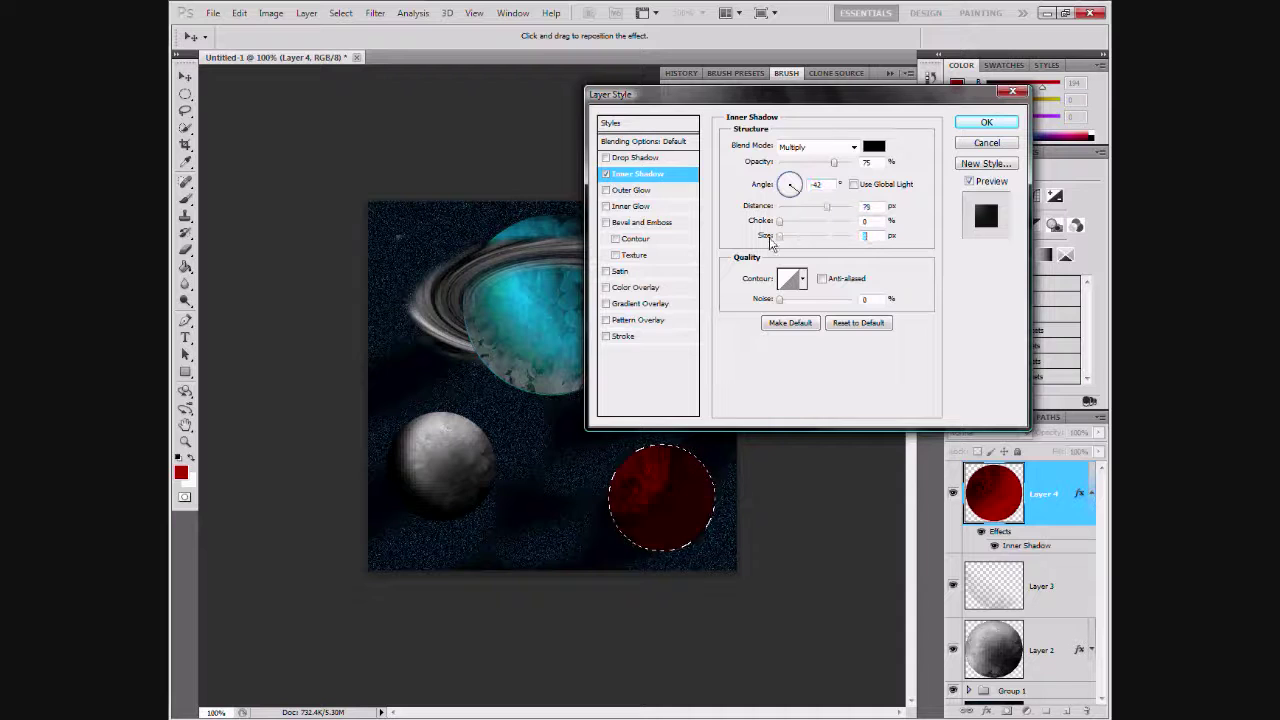
pyautogui.moveTo(834, 162); pyautogui.dragTo(855, 162)
pyautogui.moveTo(788, 236); pyautogui.dragTo(816, 206)
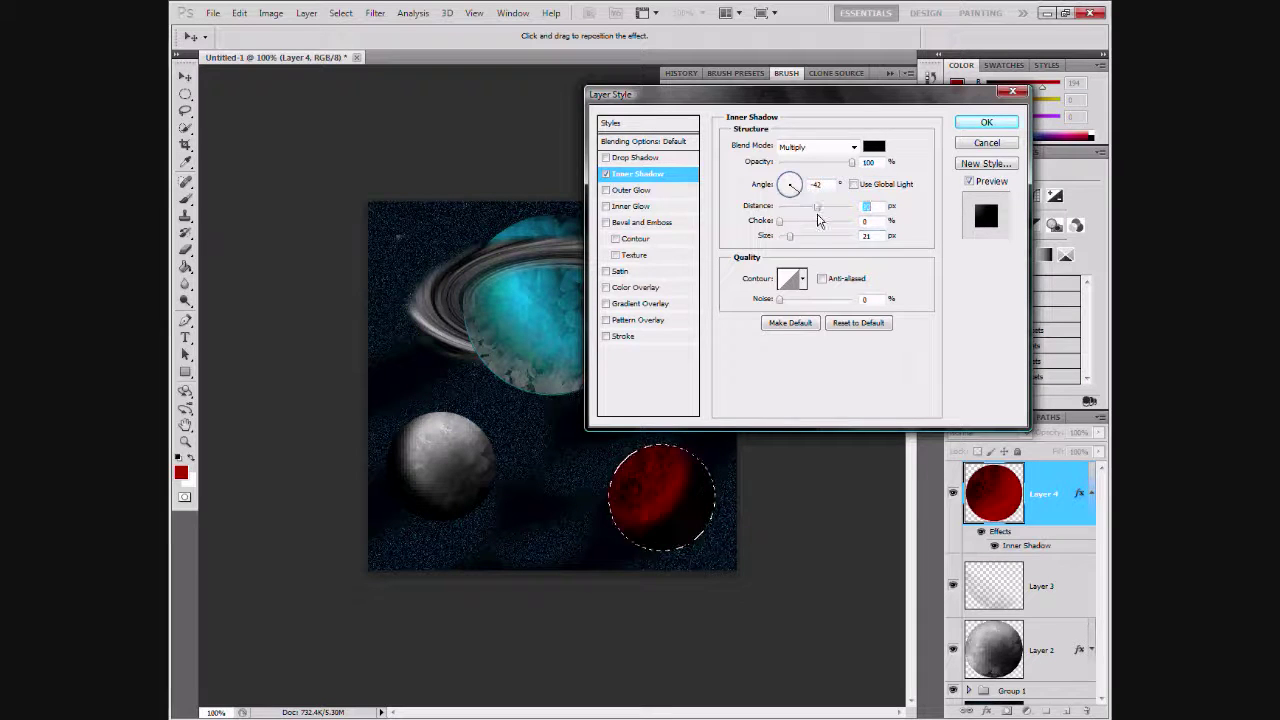
pyautogui.moveTo(852, 162); pyautogui.dragTo(842, 162)
pyautogui.click(985, 124)
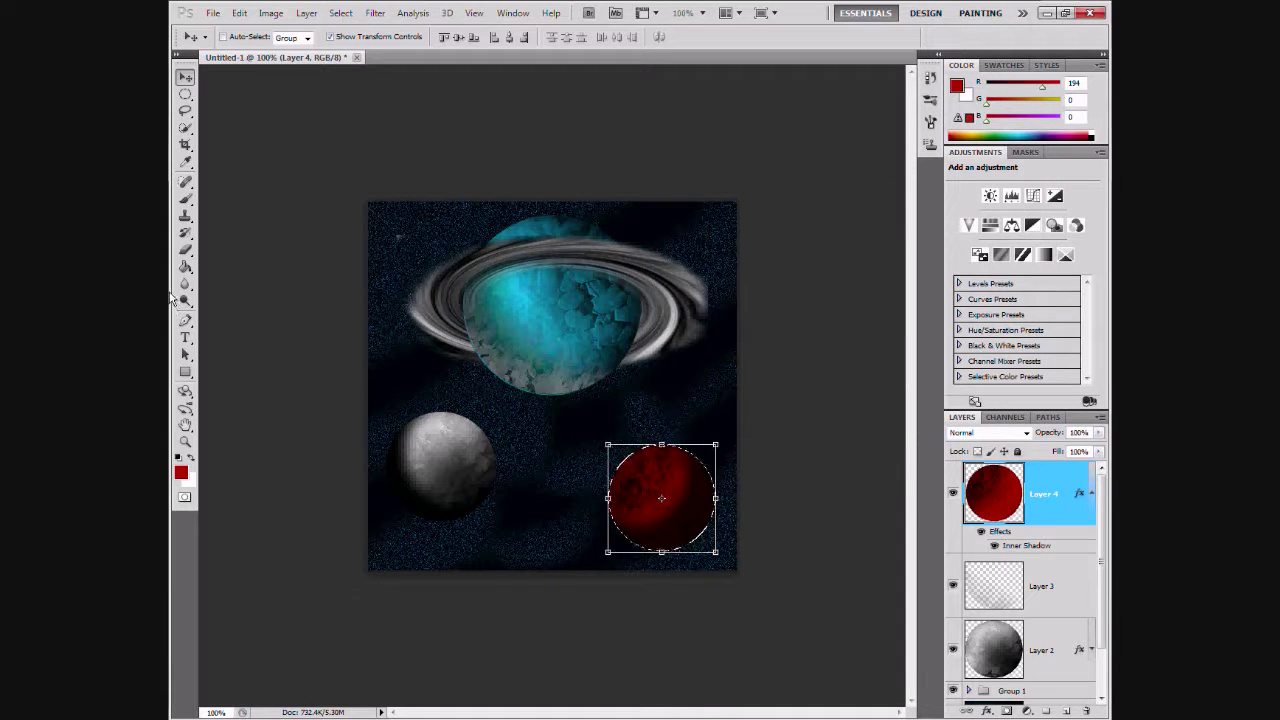
# - Deselect the red planet and add an empty Layer 5 above it
pyautogui.hotkey('ctrl', 'd')
pyautogui.click(1067, 710)
pyautogui.press('m')
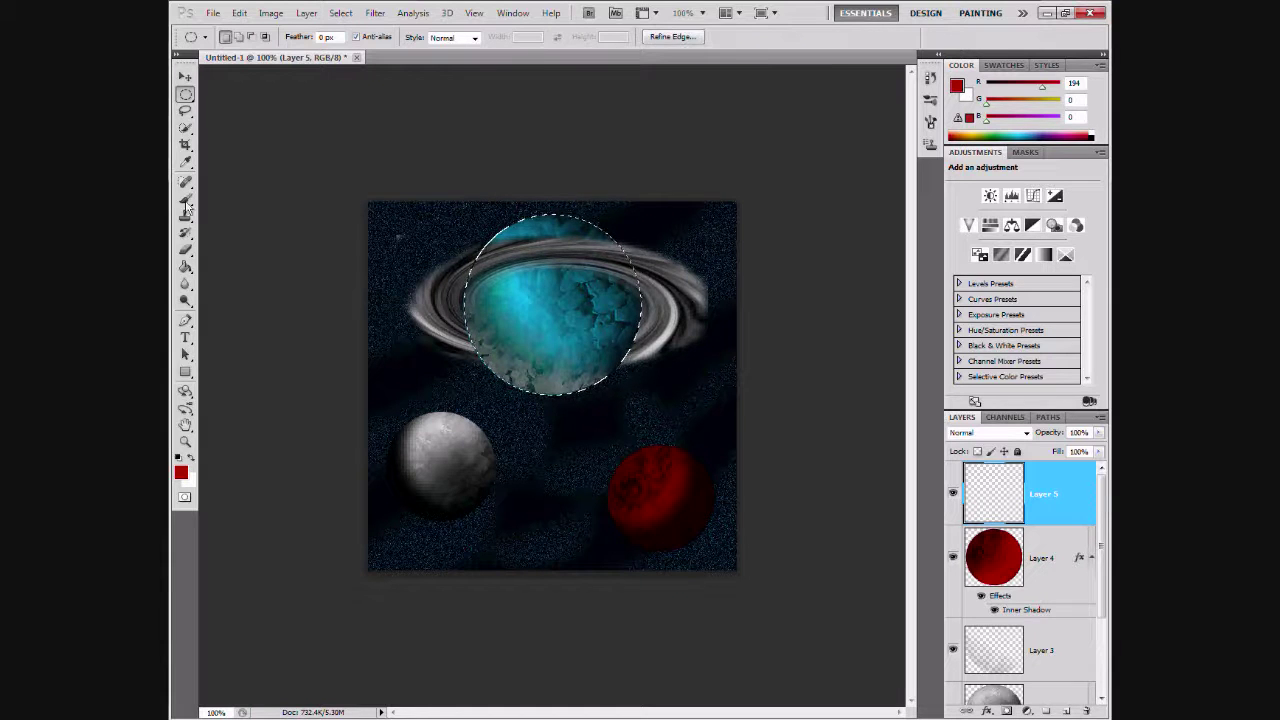
# - Set the brush to Normal mode at 100% opacity, then undo a trial red stroke
pyautogui.click(185, 198)
pyautogui.click(347, 37)
pyautogui.click(320, 48)
pyautogui.press('0')
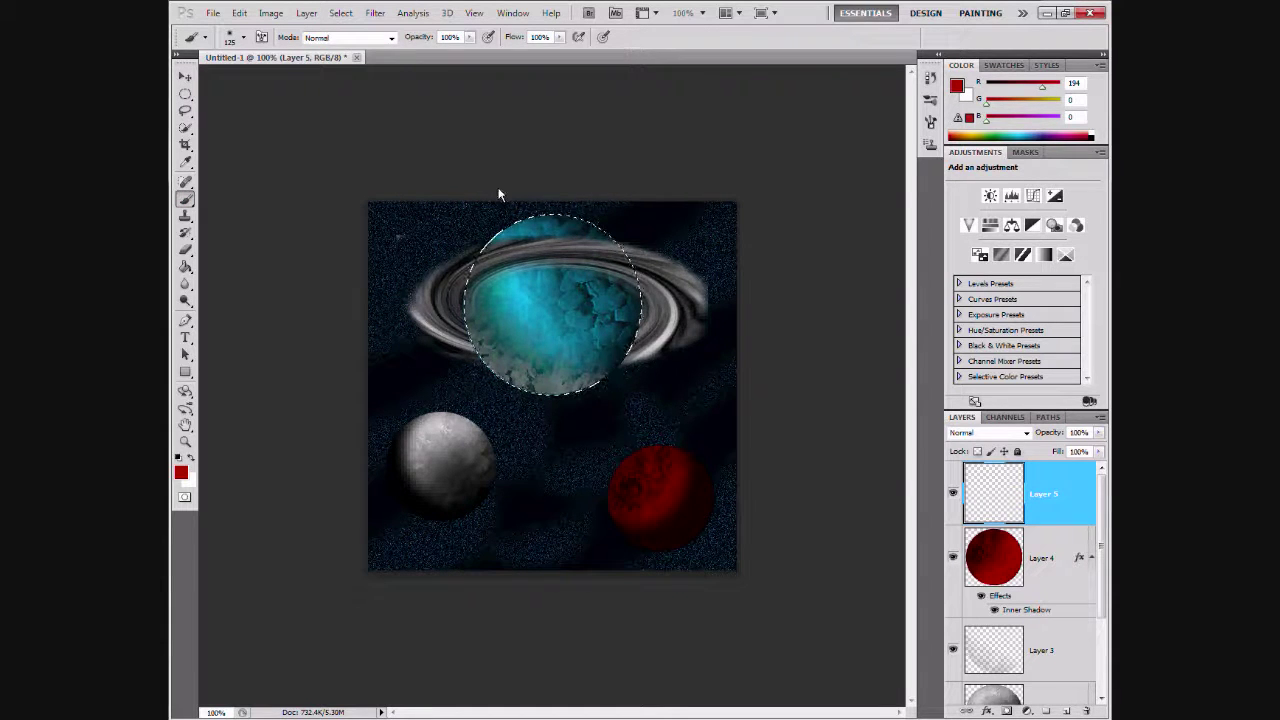
pyautogui.moveTo(480, 360); pyautogui.dragTo(530, 390)
pyautogui.hotkey('ctrl', 'z')
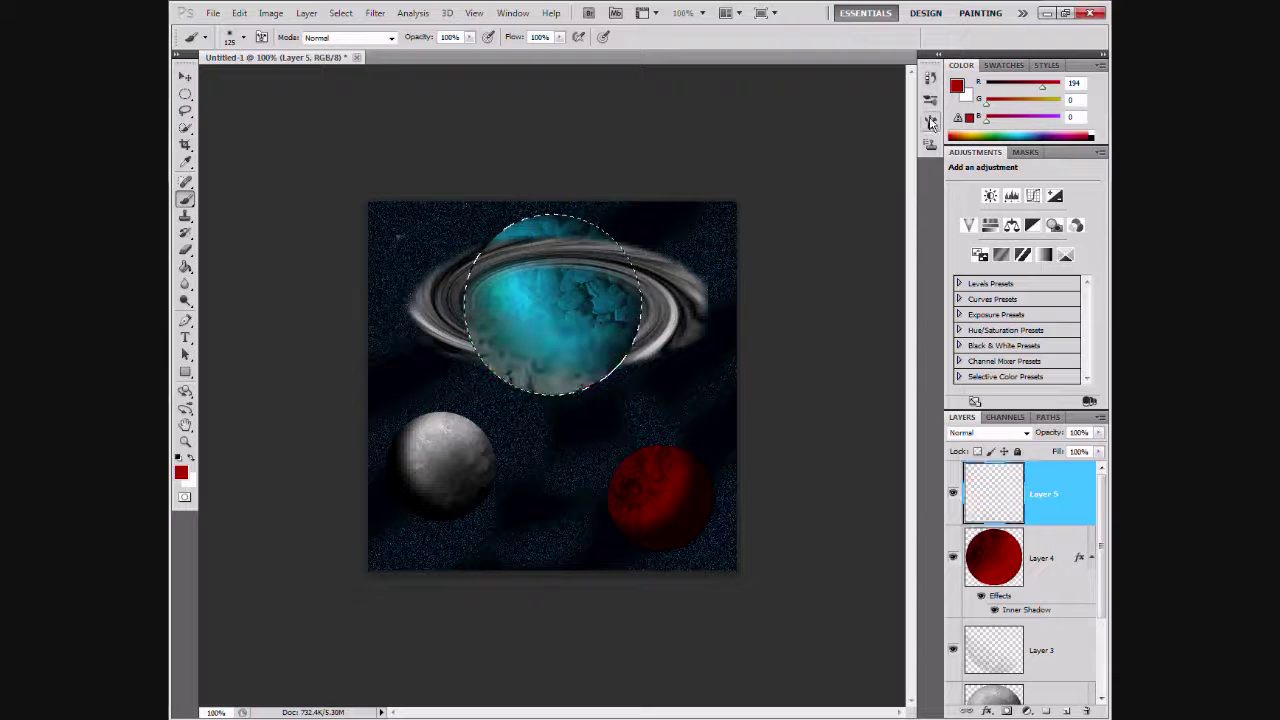
# - Turn off the brush Texture and paint red along the cyan planet's bottom edge
pyautogui.press('F5')
pyautogui.click(675, 157)
pyautogui.moveTo(480, 350); pyautogui.dragTo(620, 360)
pyautogui.moveTo(520, 385); pyautogui.dragTo(630, 345)
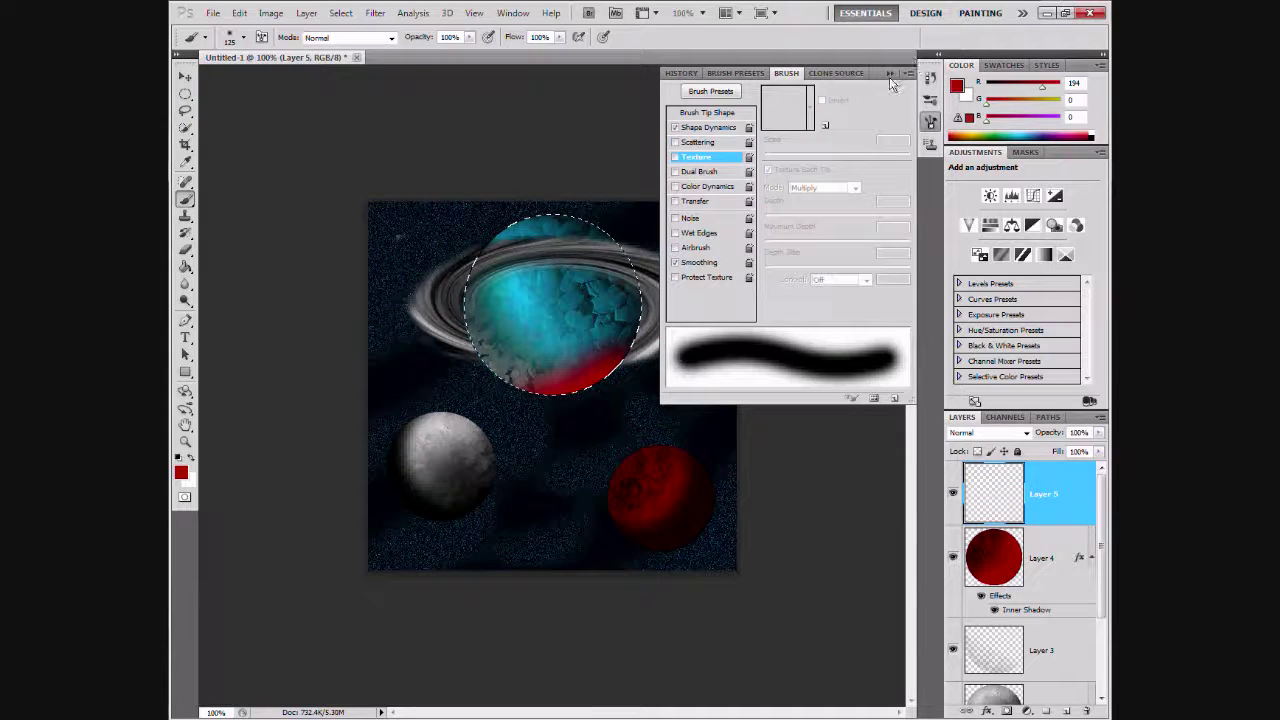
pyautogui.click(889, 73)
# - Deselect and lower Layer 5's opacity to 53%
pyautogui.hotkey('ctrl', 'd')
pyautogui.moveTo(1049, 432); pyautogui.dragTo(1024, 453)
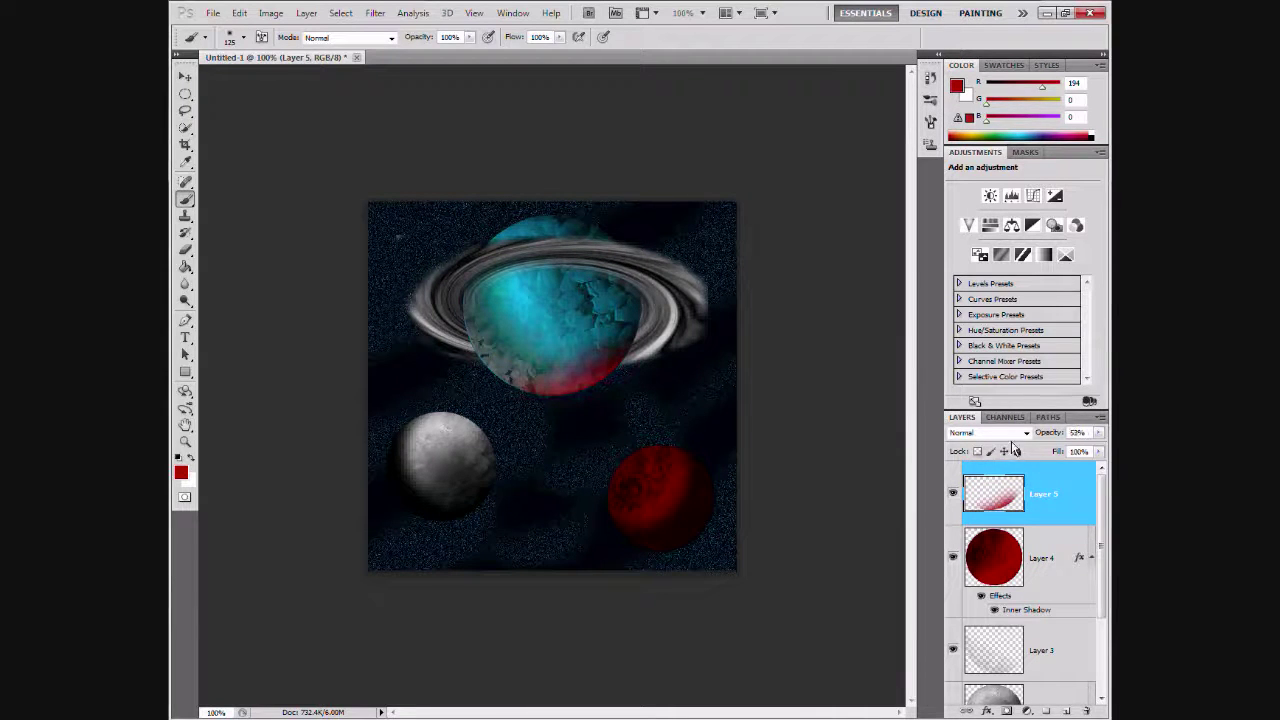
pyautogui.rightClick(930, 660)
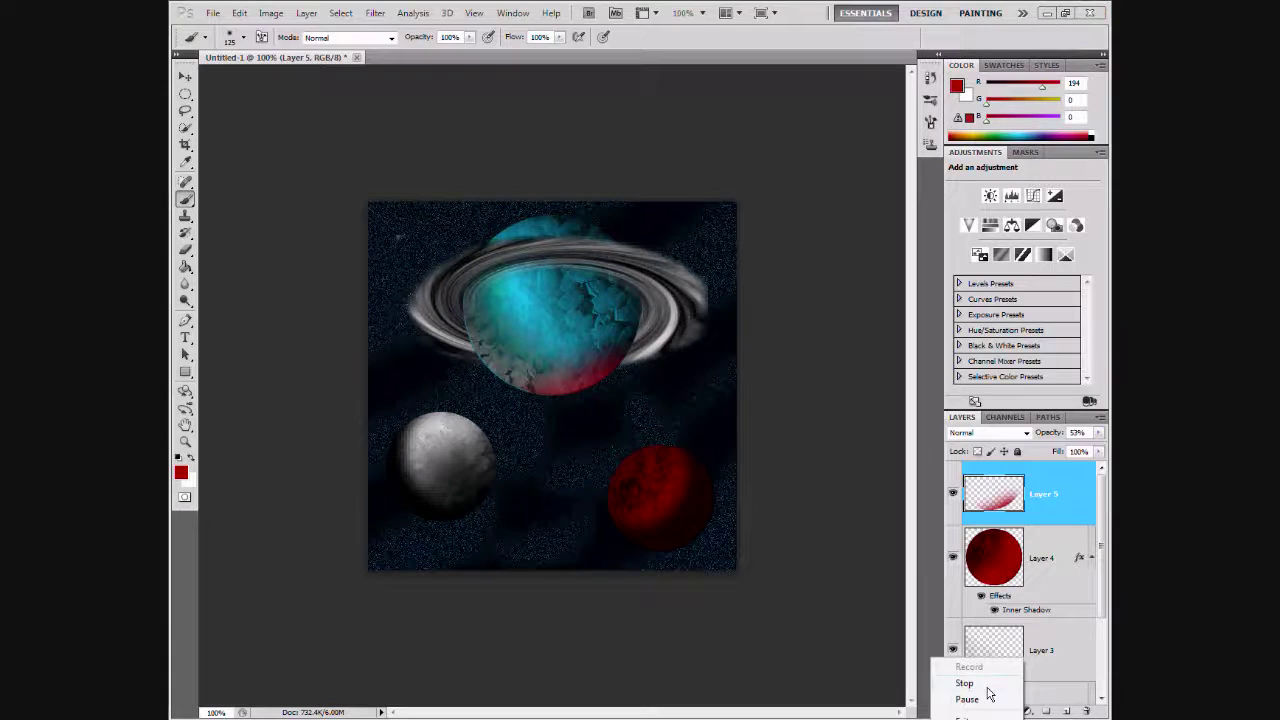